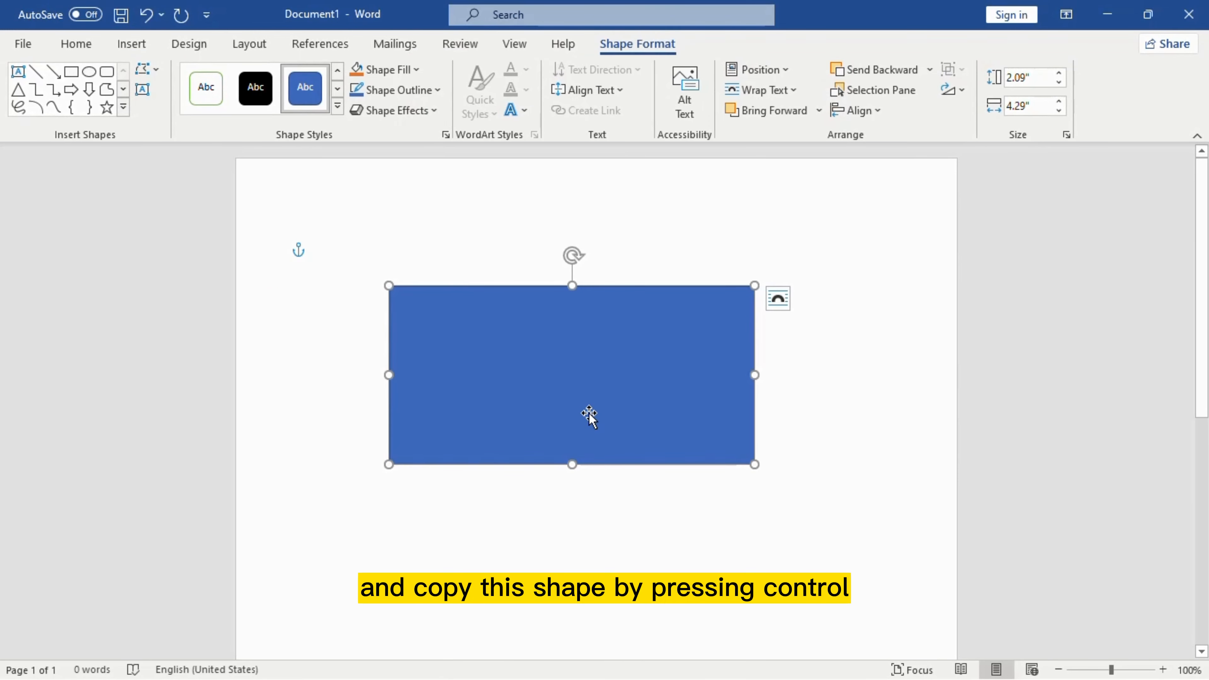
Step: Copy the blue rectangle and narrow the copy to 2.46 inches over its right portion
left_click_drag(426, 400, 494, 354)
left_click_drag(412, 380, 567, 381)
left_click_drag(656, 375, 629, 369)
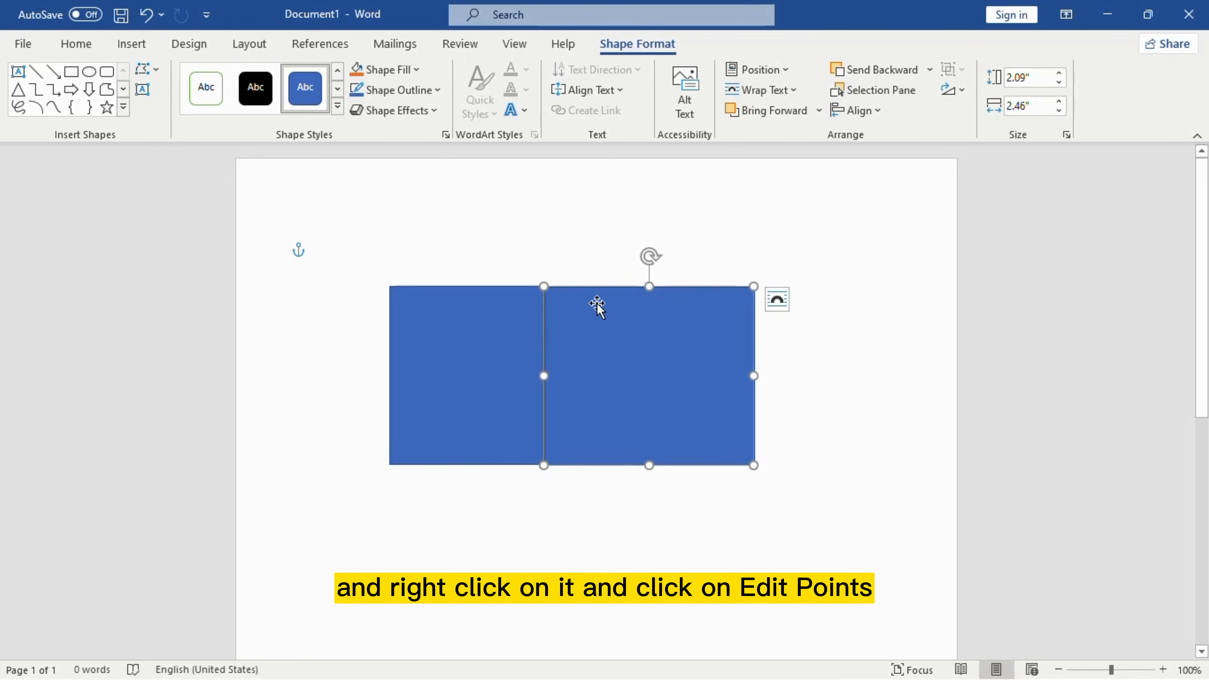
Step: Using Edit Points, add a top-edge point and delete the copy's top-left vertex to slant its left side
right_click(660, 289)
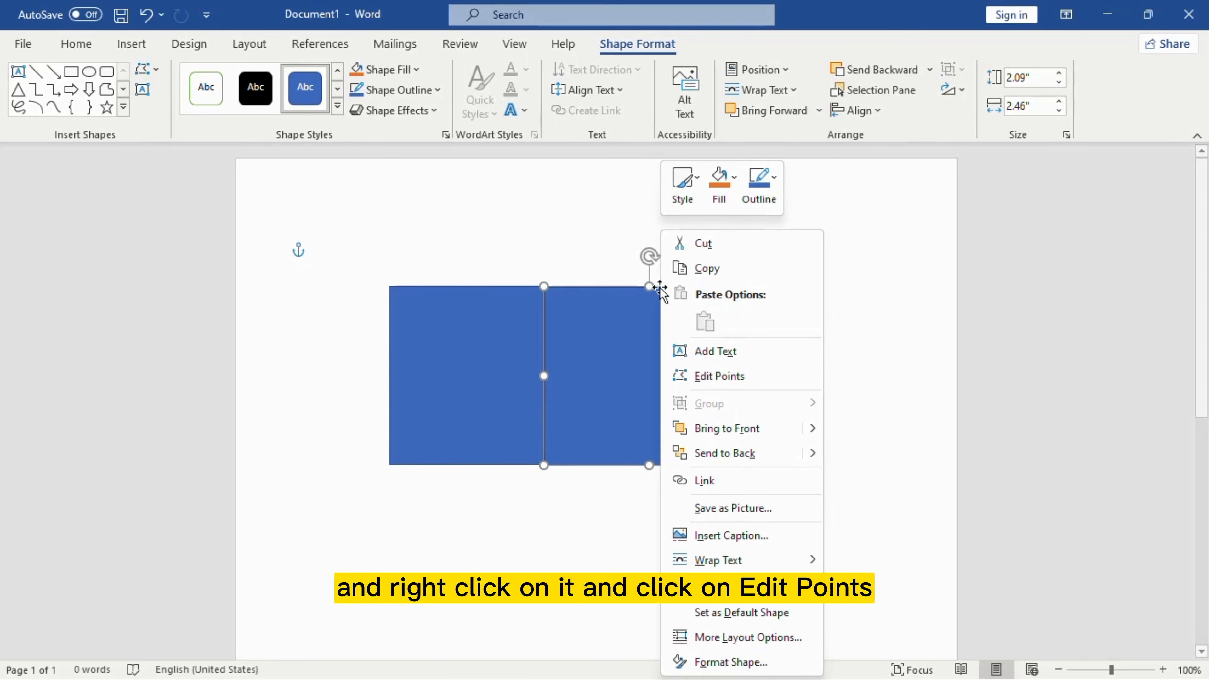
left_click(712, 377)
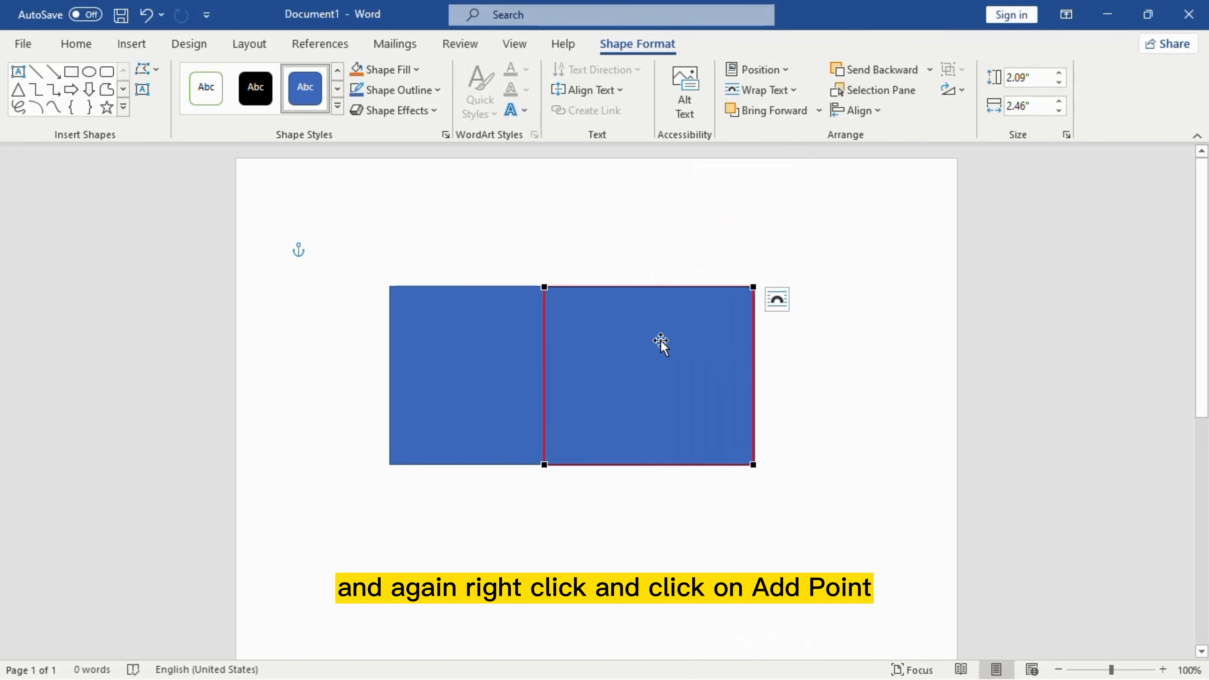
right_click(643, 287)
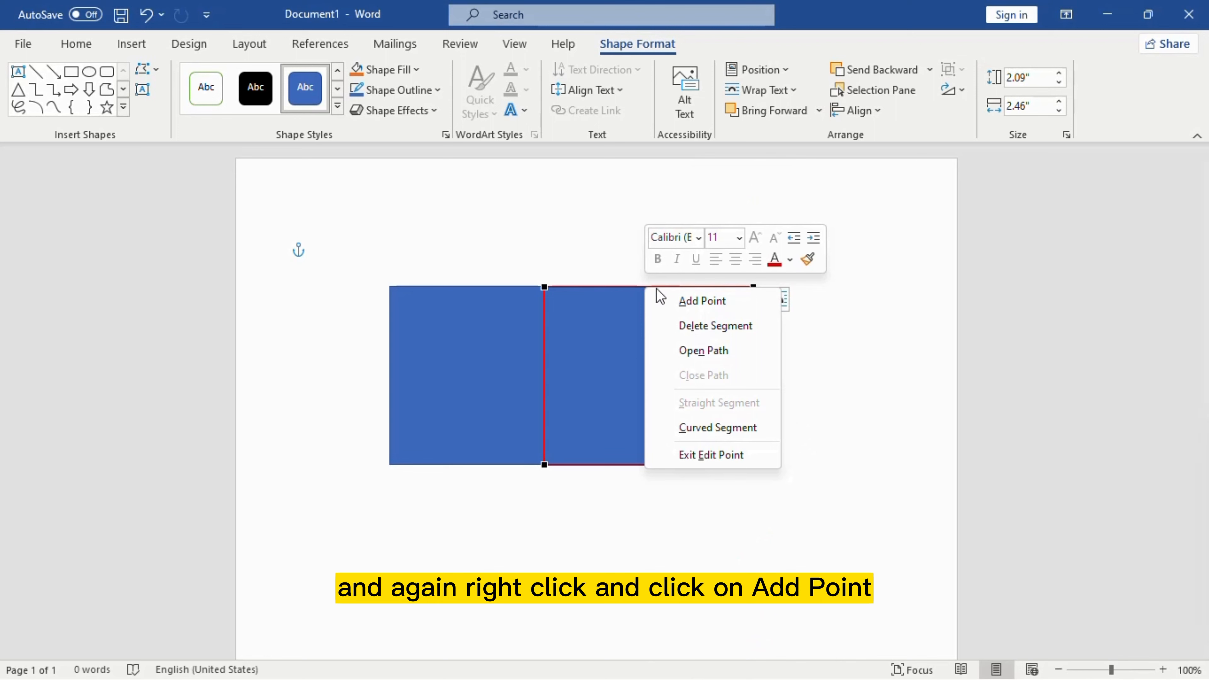
left_click(706, 307)
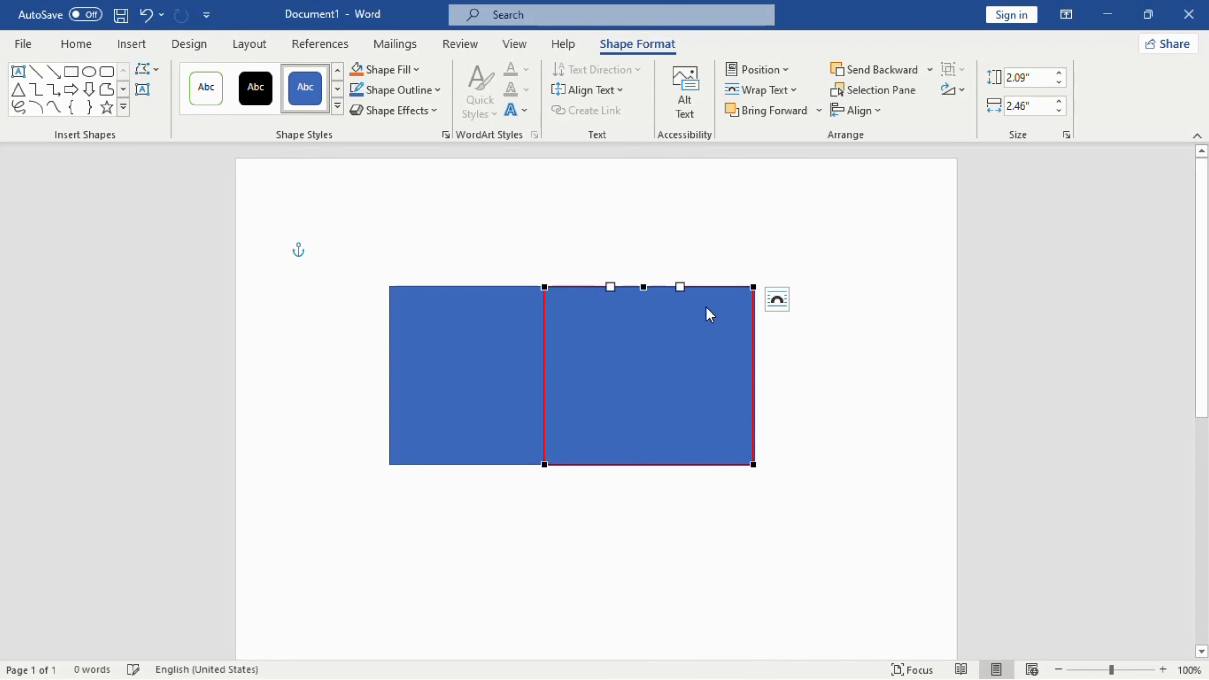
right_click(546, 286)
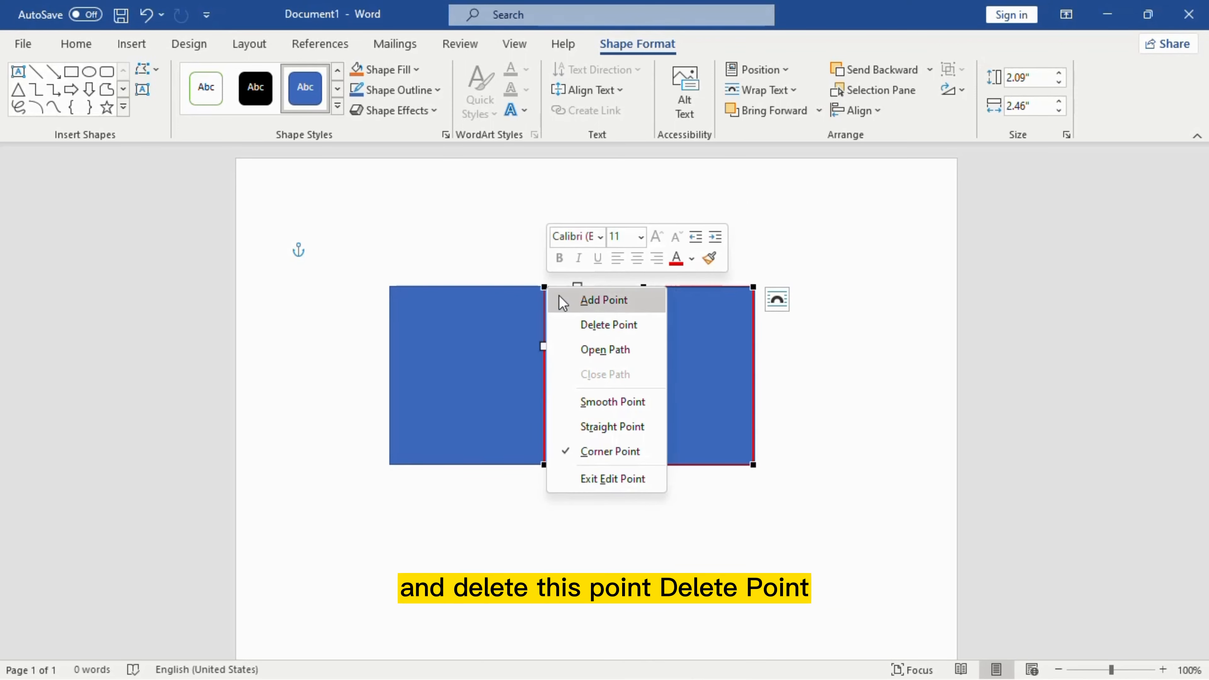
left_click(614, 329)
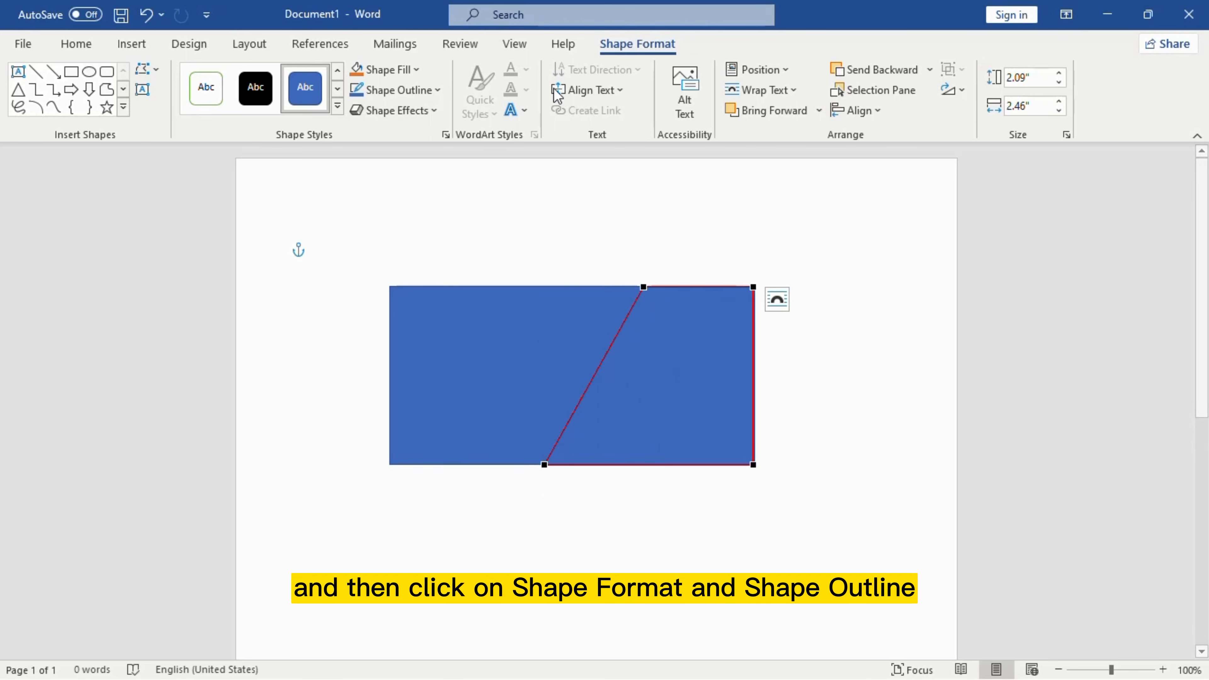
Step: Fill the slanted piece pale blue and remove its outline
left_click(388, 69)
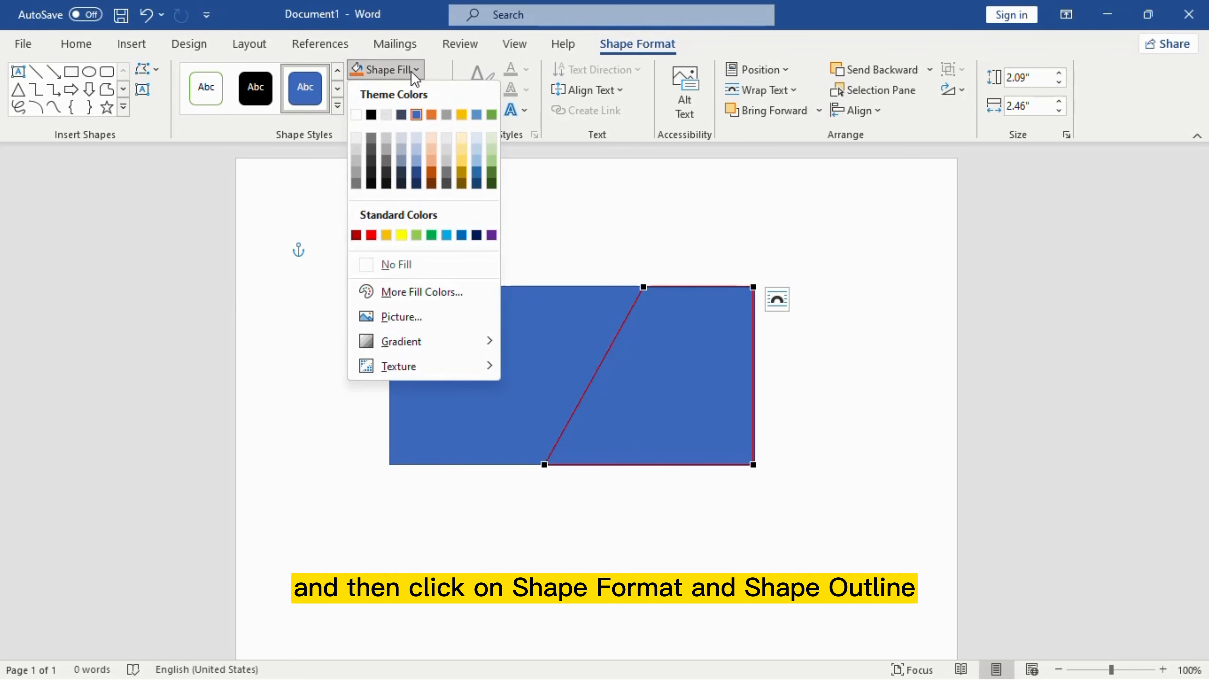
left_click(416, 138)
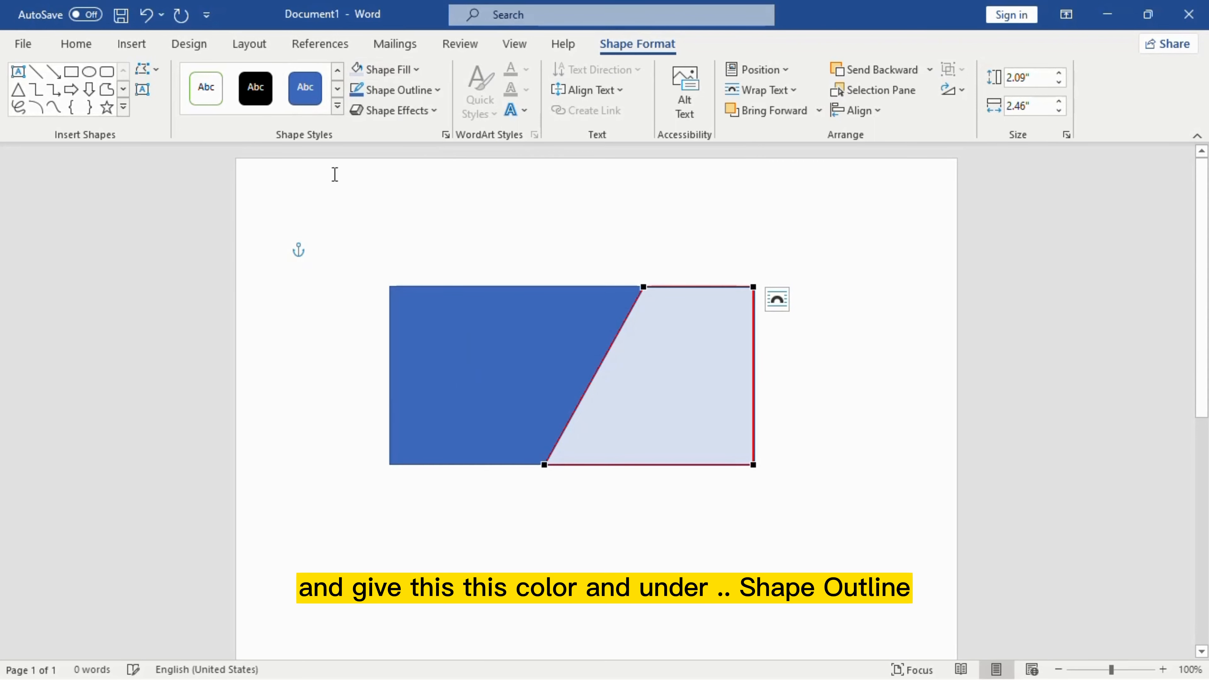
left_click(424, 93)
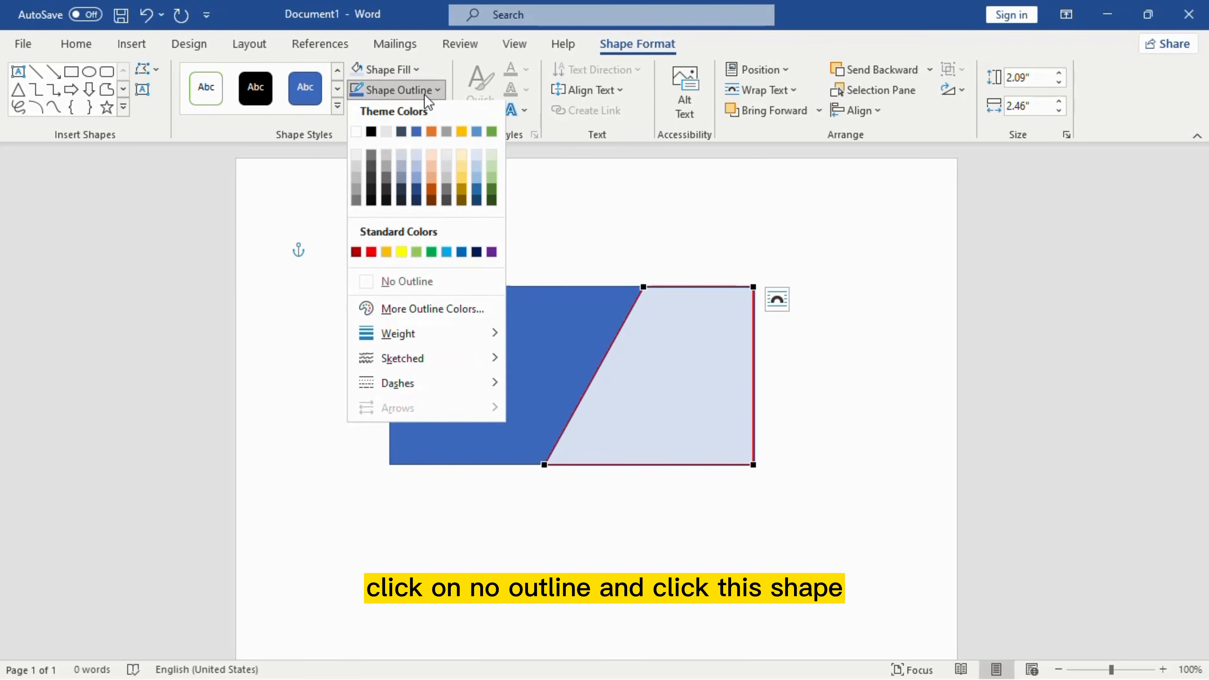
left_click(390, 285)
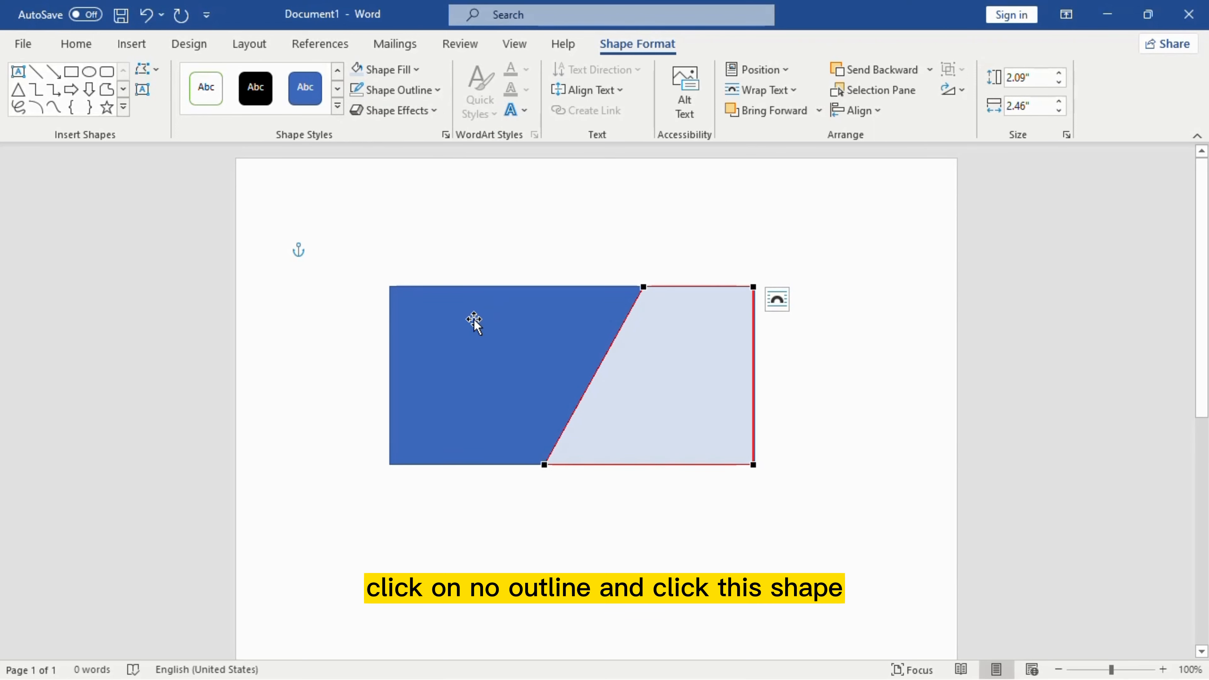
Step: Recolor the rectangle behind it a lighter blue with no outline
left_click(452, 326)
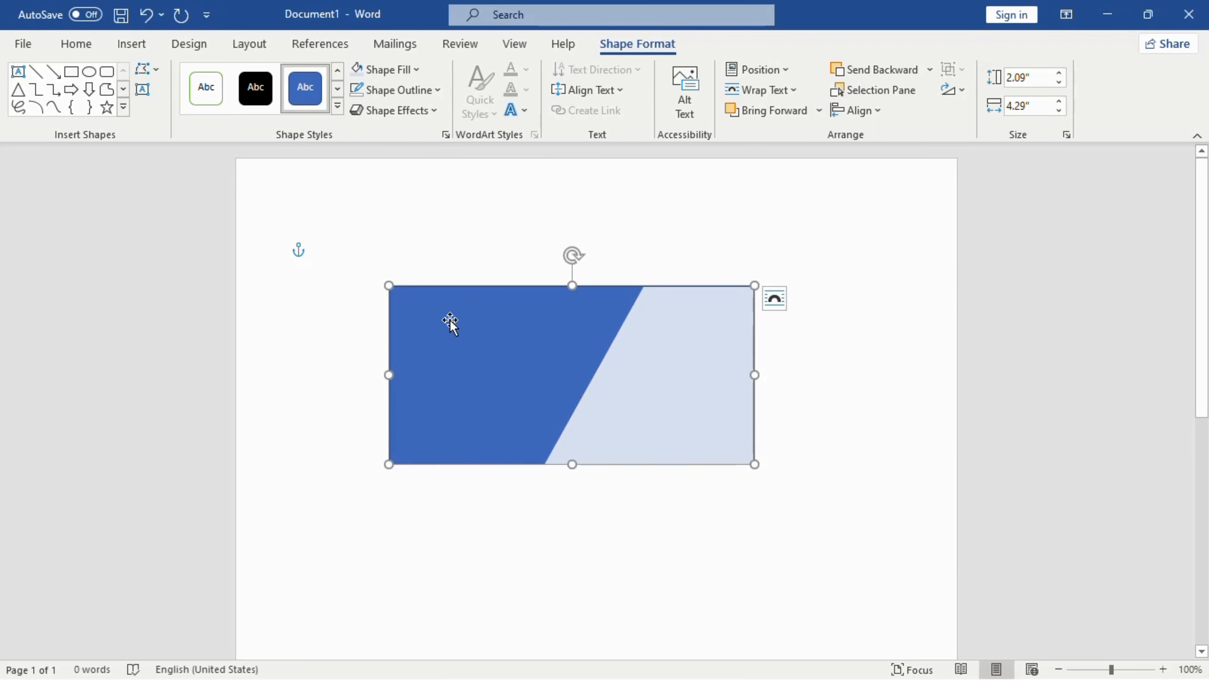
left_click(410, 67)
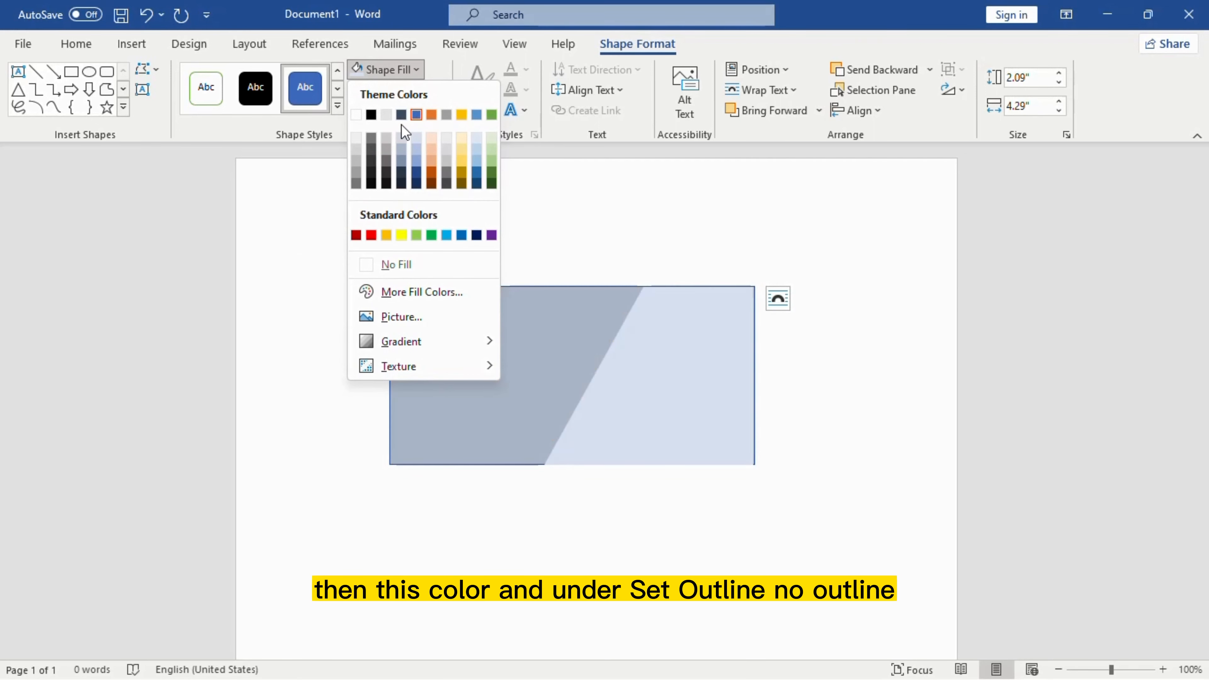
left_click(415, 160)
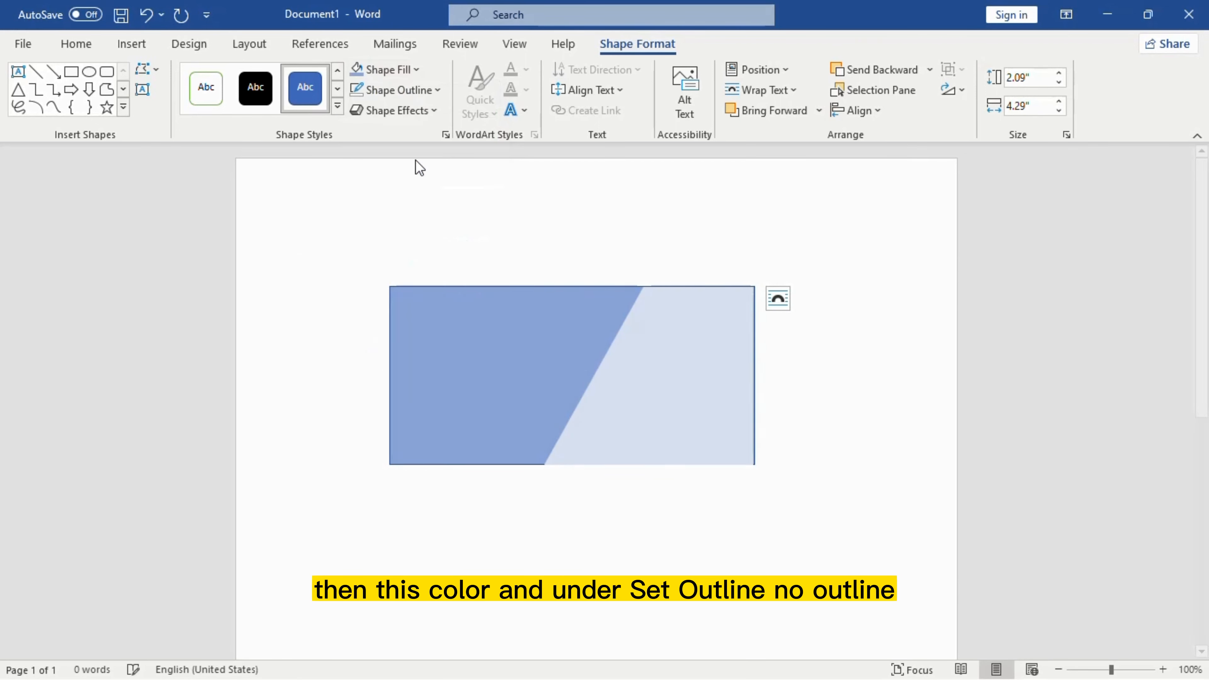
left_click(431, 91)
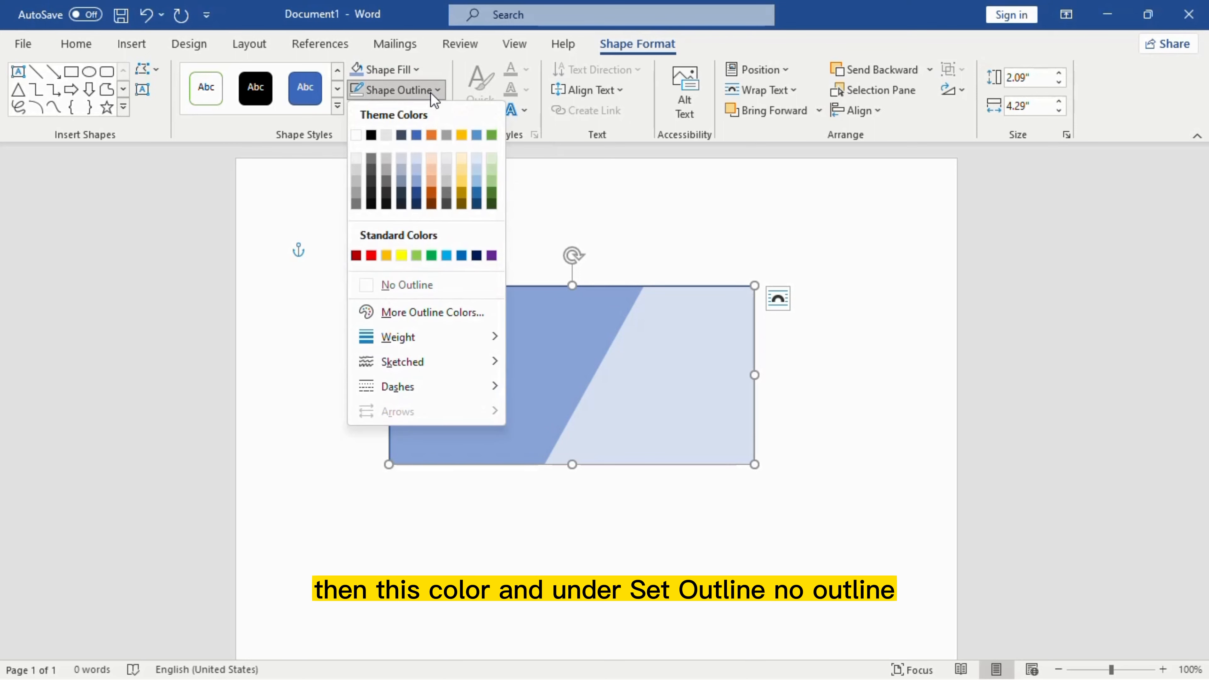
left_click(385, 284)
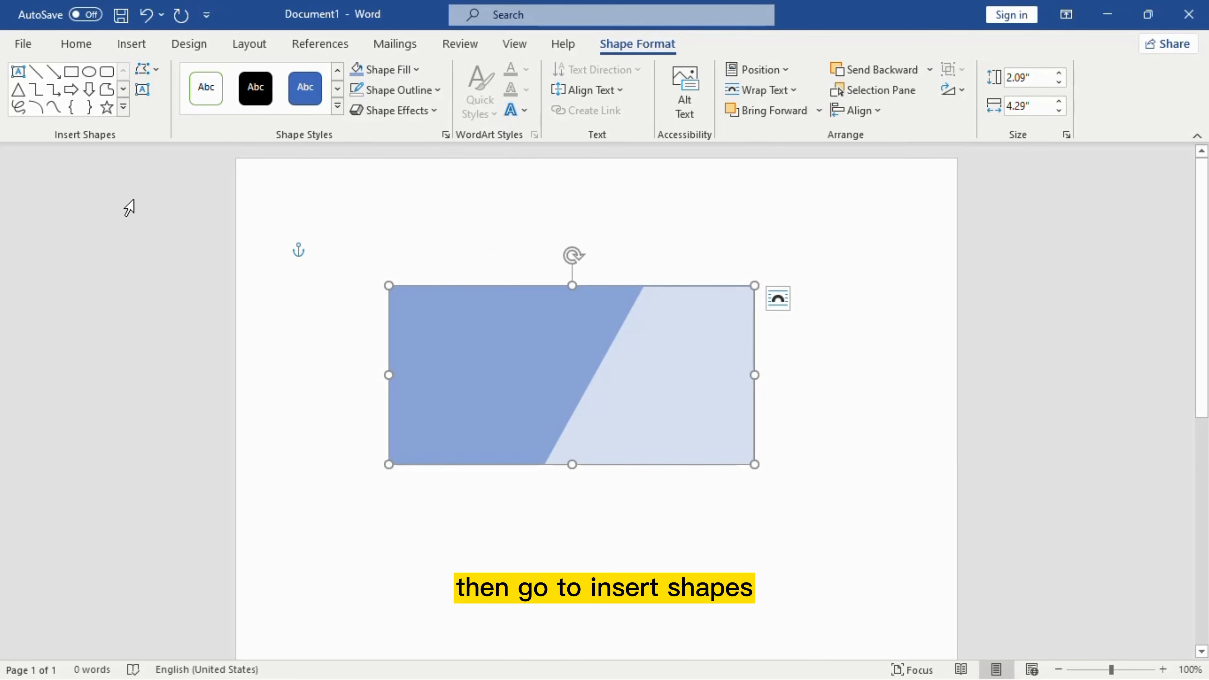
Step: Draw a 2.26 × 0.42-inch rectangle bar across the card's upper right
left_click(132, 45)
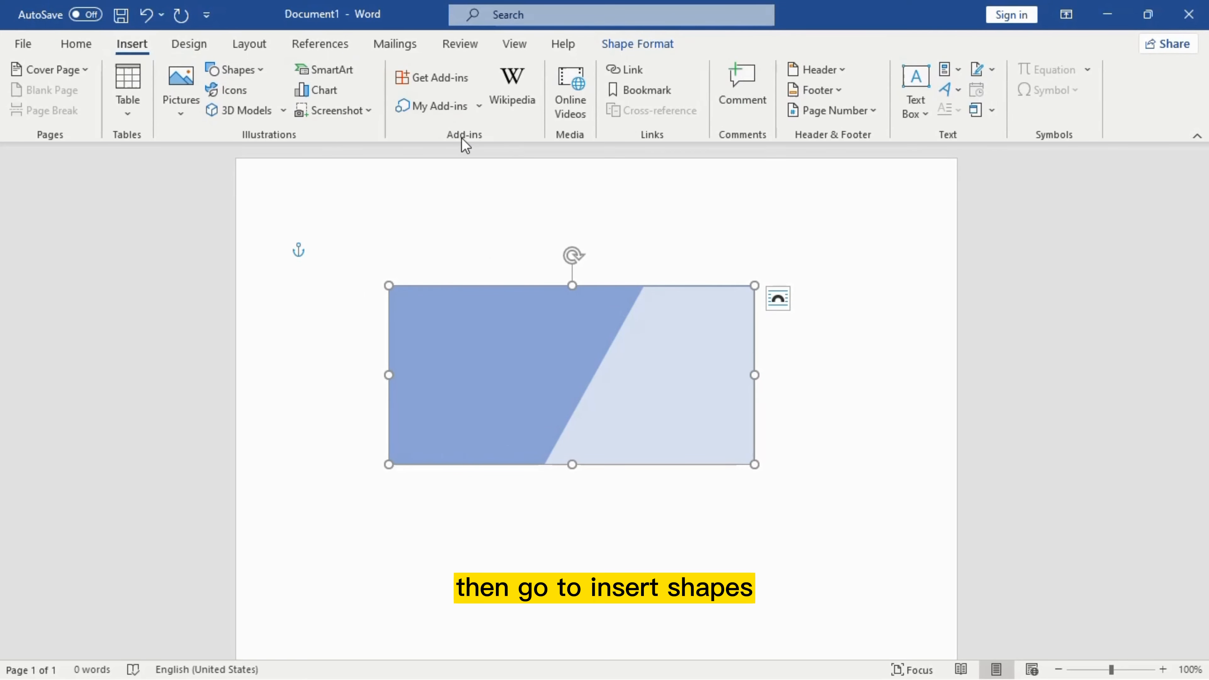
left_click(268, 69)
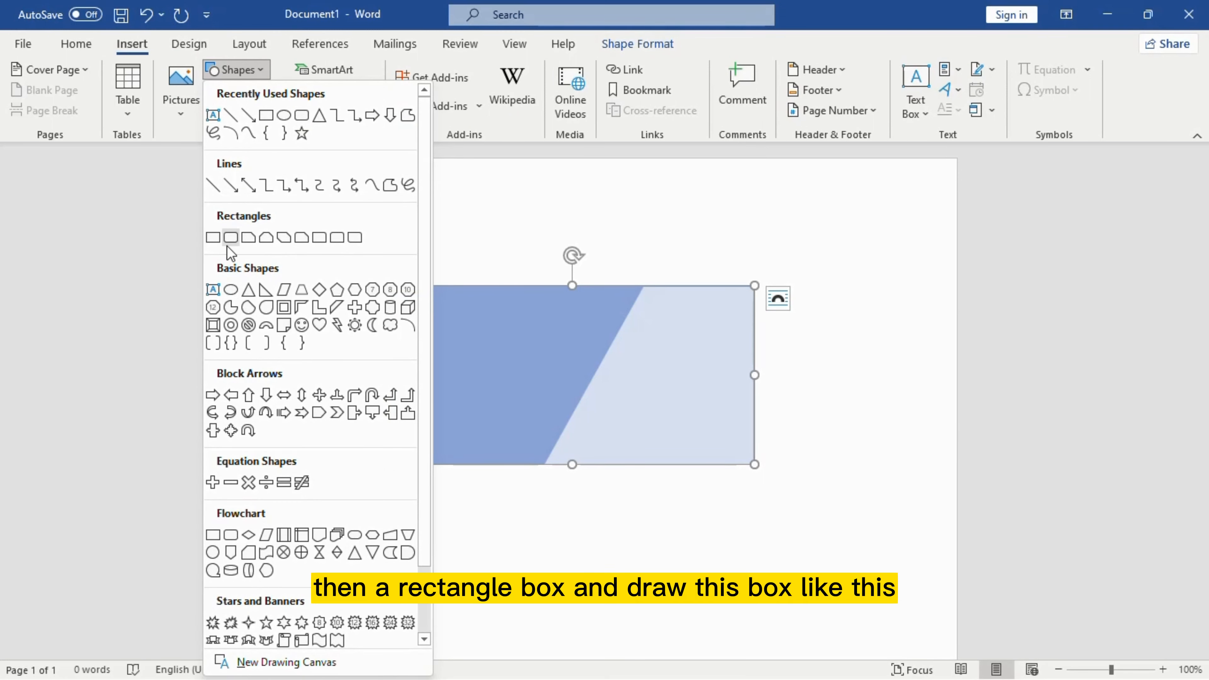
left_click(272, 117)
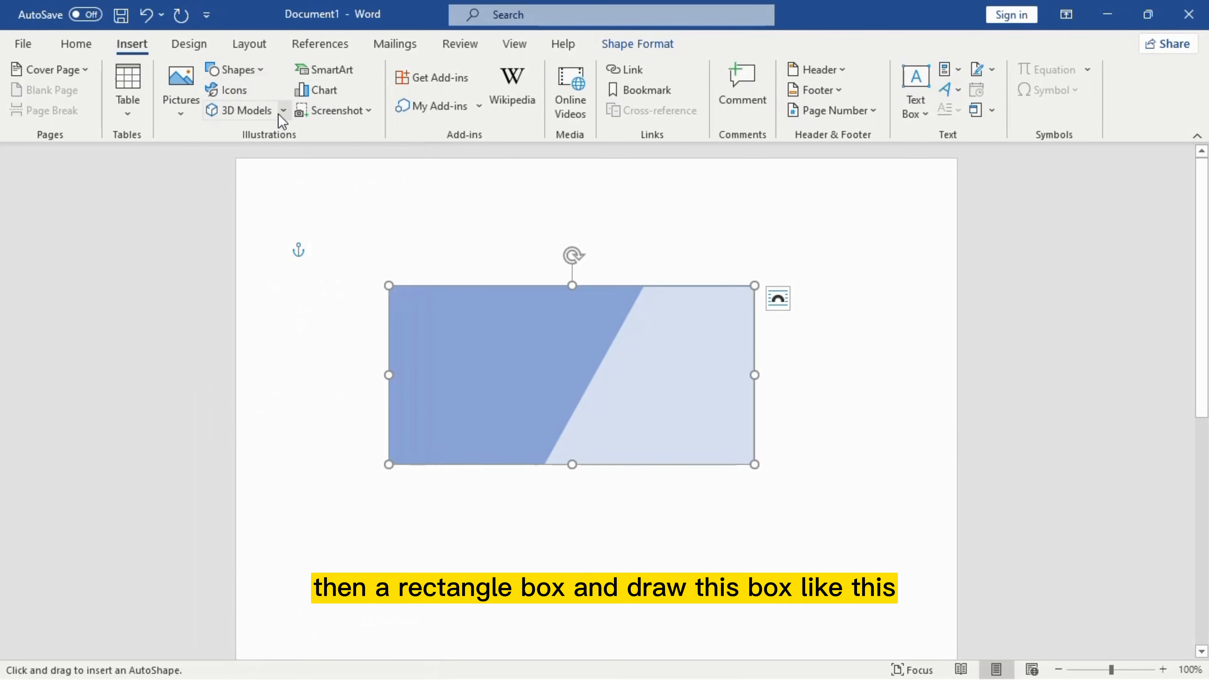
left_click_drag(562, 329, 754, 365)
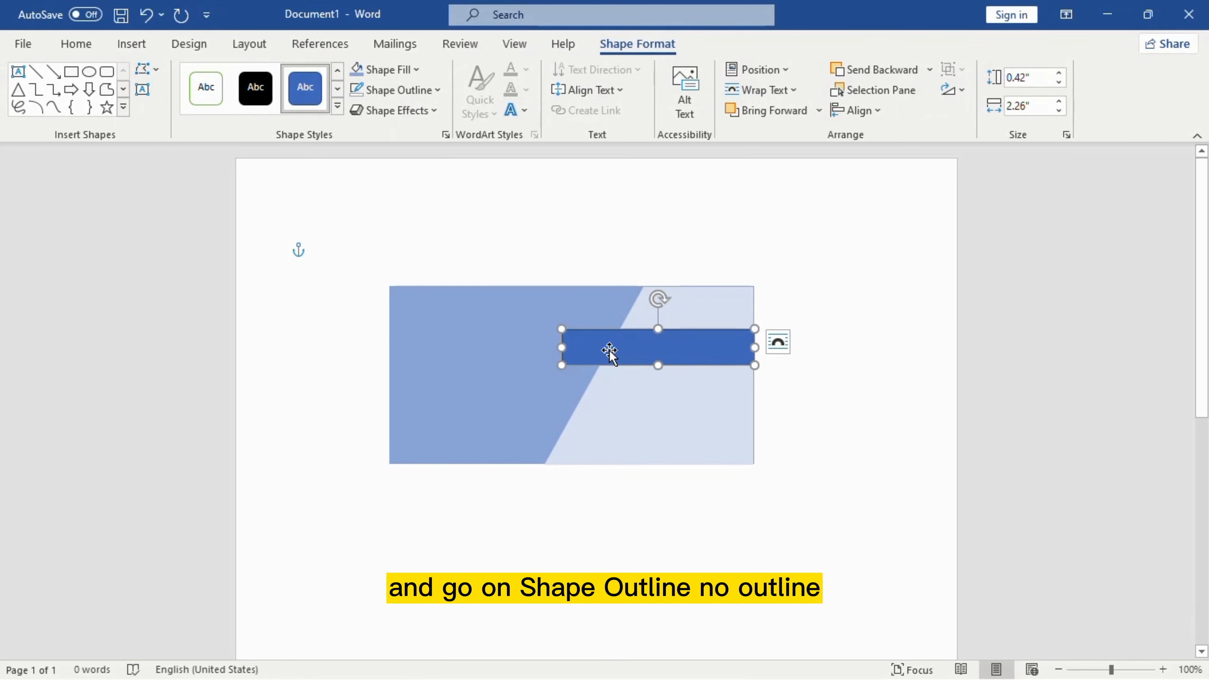
Step: Give the bar no outline and a yellow fill
left_click(440, 91)
left_click(401, 285)
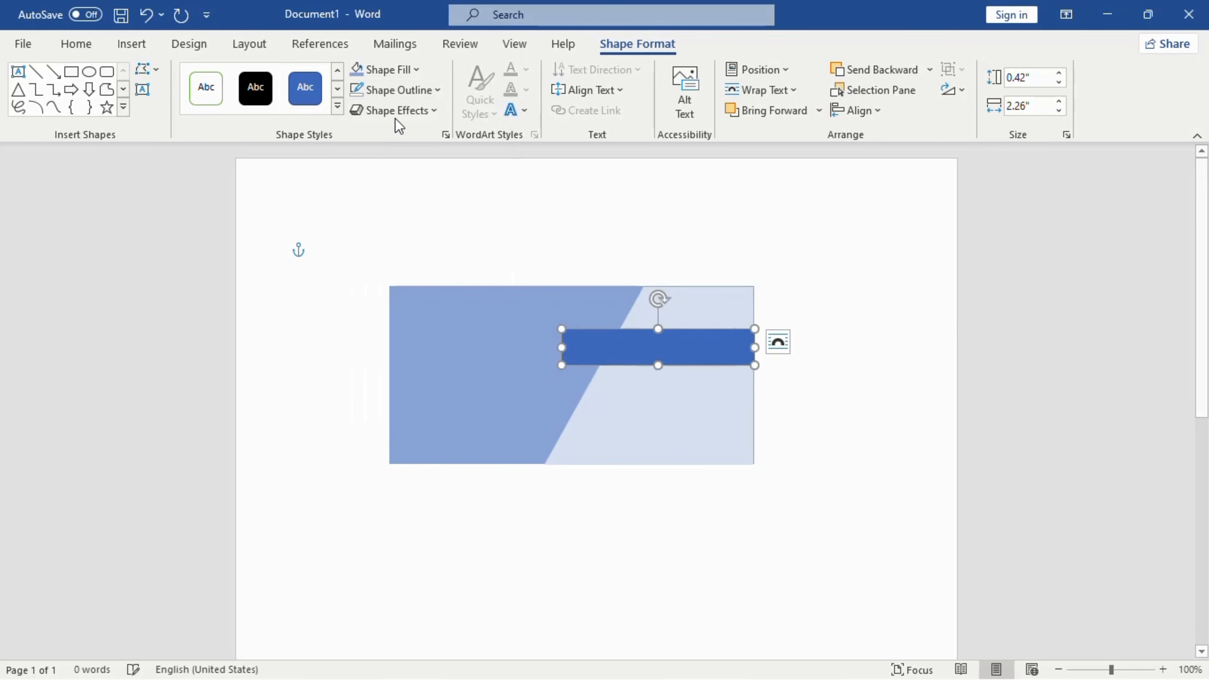
left_click(414, 72)
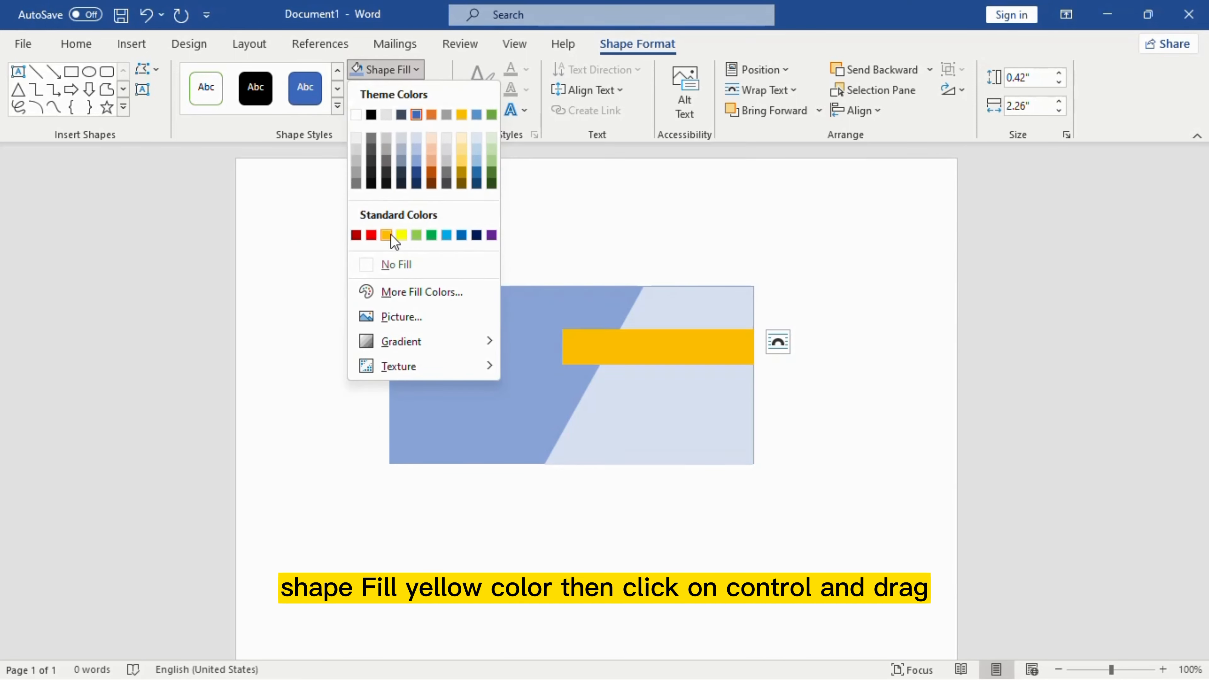
left_click(402, 235)
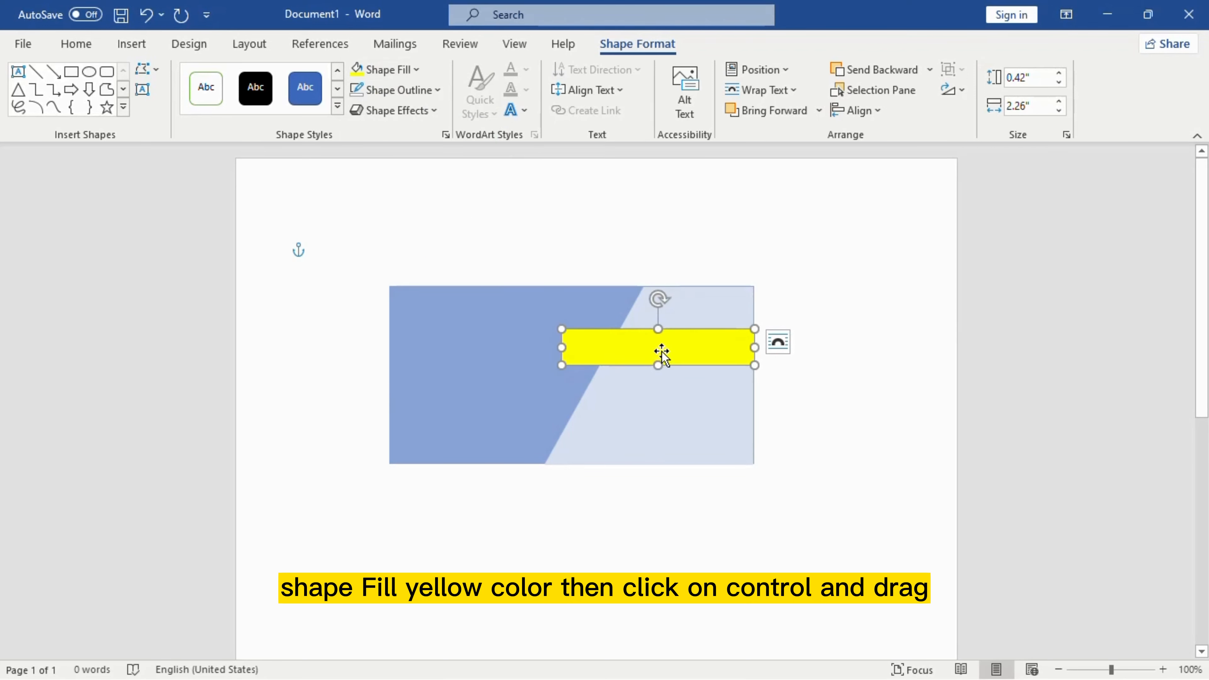
Step: Copy the yellow bar, shorten the copy to 0.87 inches, and place it at the bar's left end
left_click_drag(650, 346, 650, 380)
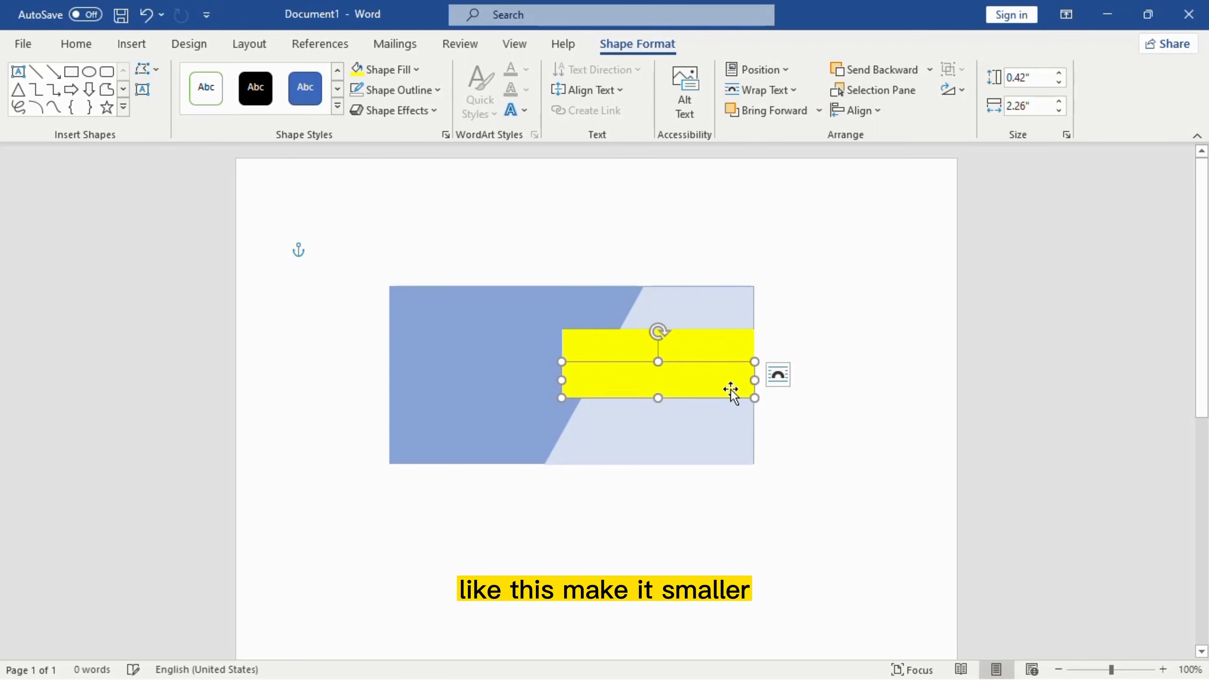
left_click_drag(755, 380, 636, 381)
left_click(638, 347)
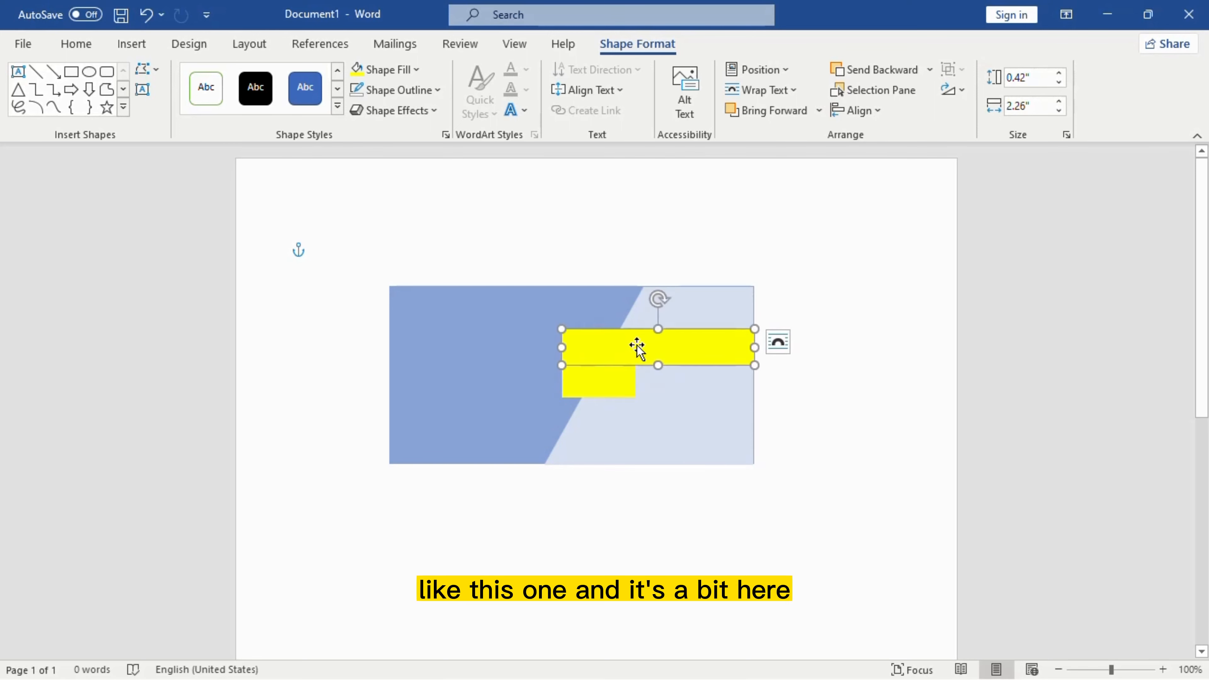
mouse_move(617, 350)
left_mouse_down()
mouse_move(615, 332)
mouse_move(604, 362)
mouse_move(604, 347)
left_mouse_up()
left_click(604, 387)
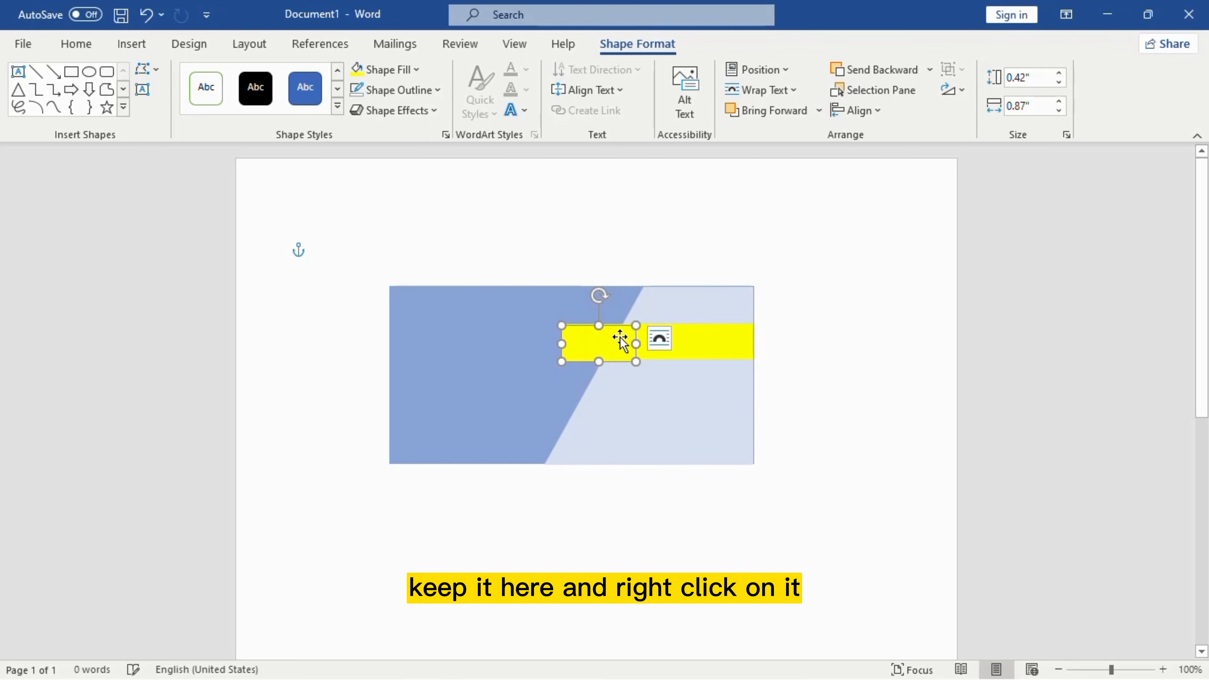
Step: Drag the short block's bottom-right point below the bar to form an angled ribbon tail
right_click(621, 328)
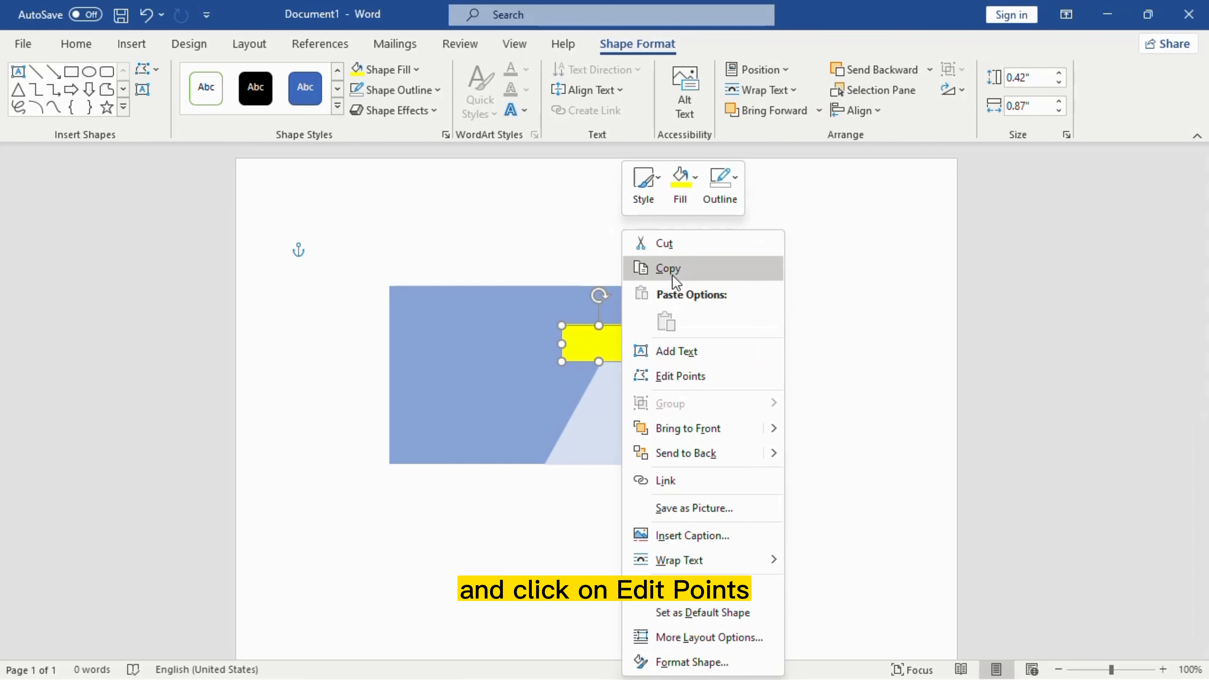
left_click(673, 375)
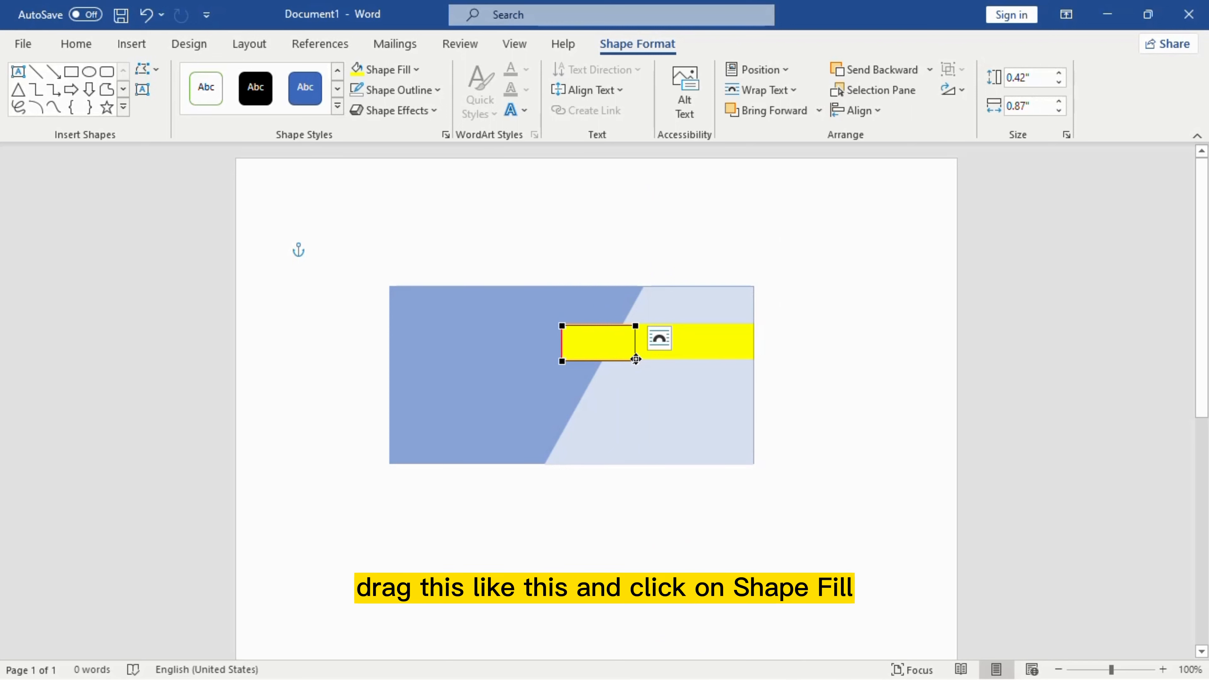
left_click_drag(636, 361, 639, 389)
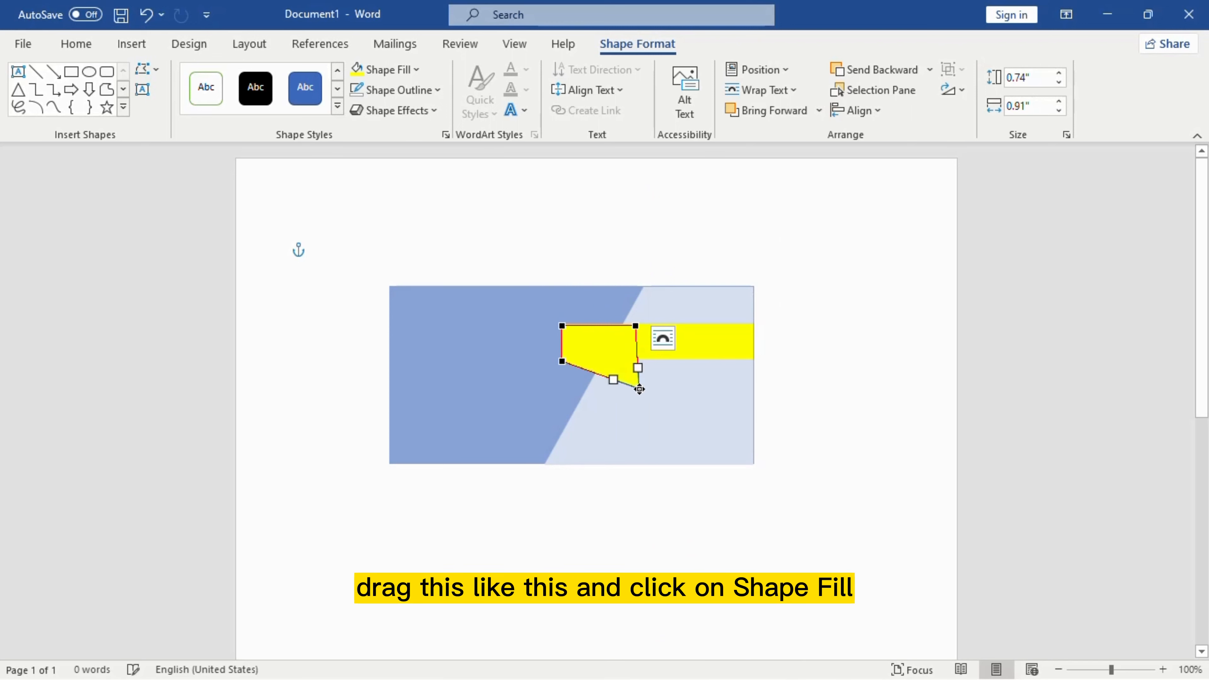
left_click(404, 78)
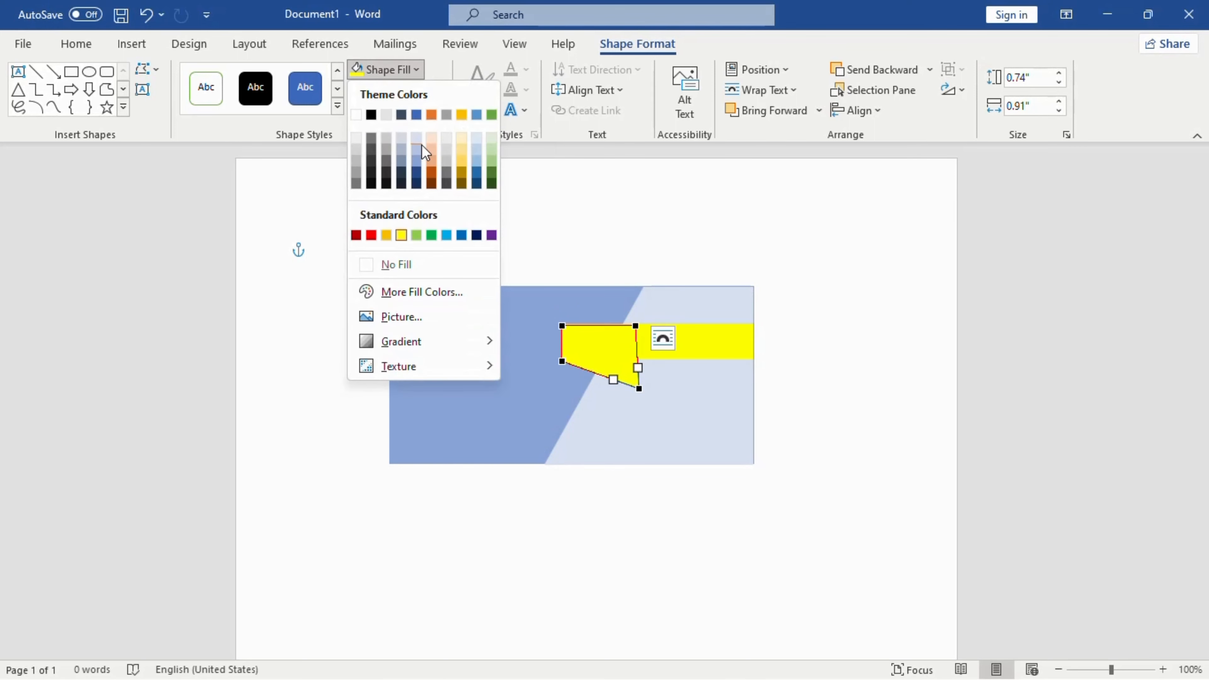
Step: Fill the small fold shape with custom dark yellow #D1CC00
left_click(414, 293)
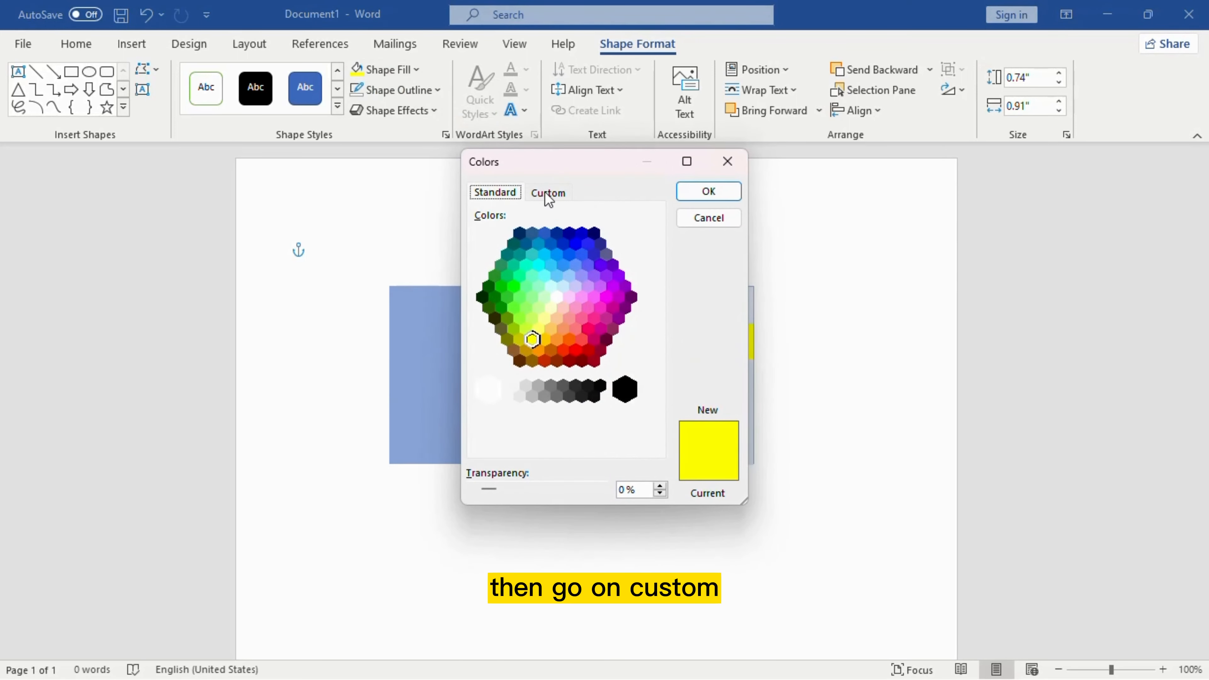
left_click(547, 194)
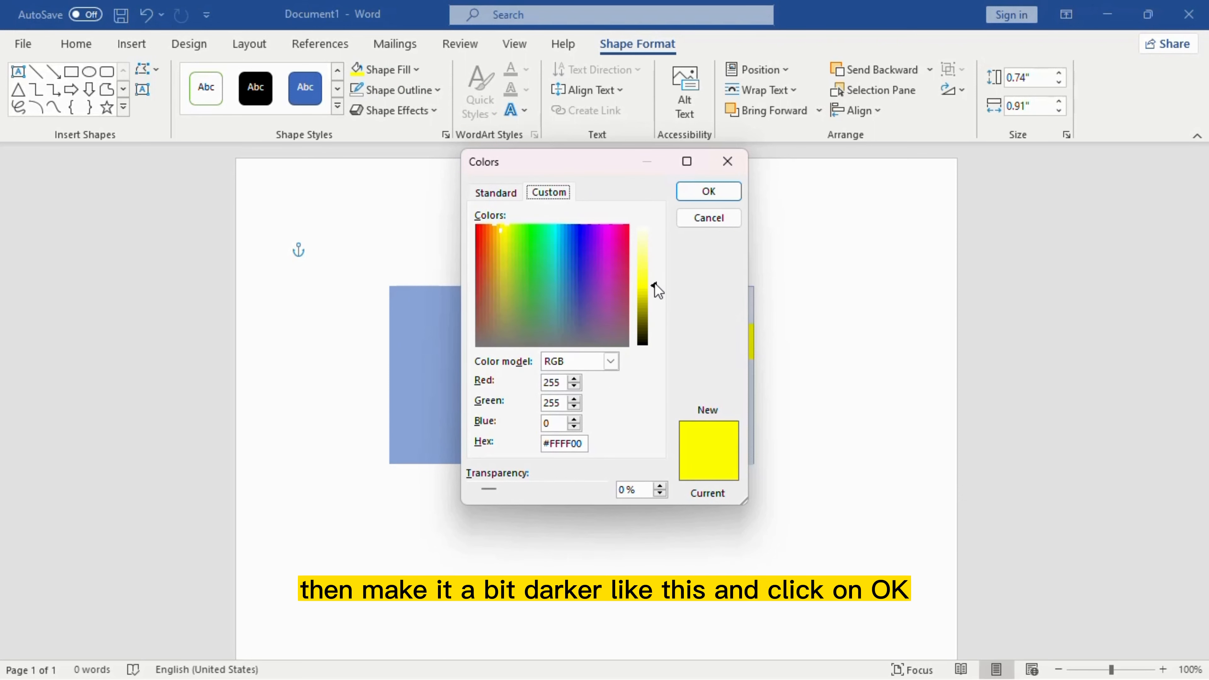
left_click_drag(654, 282, 653, 298)
left_click(707, 190)
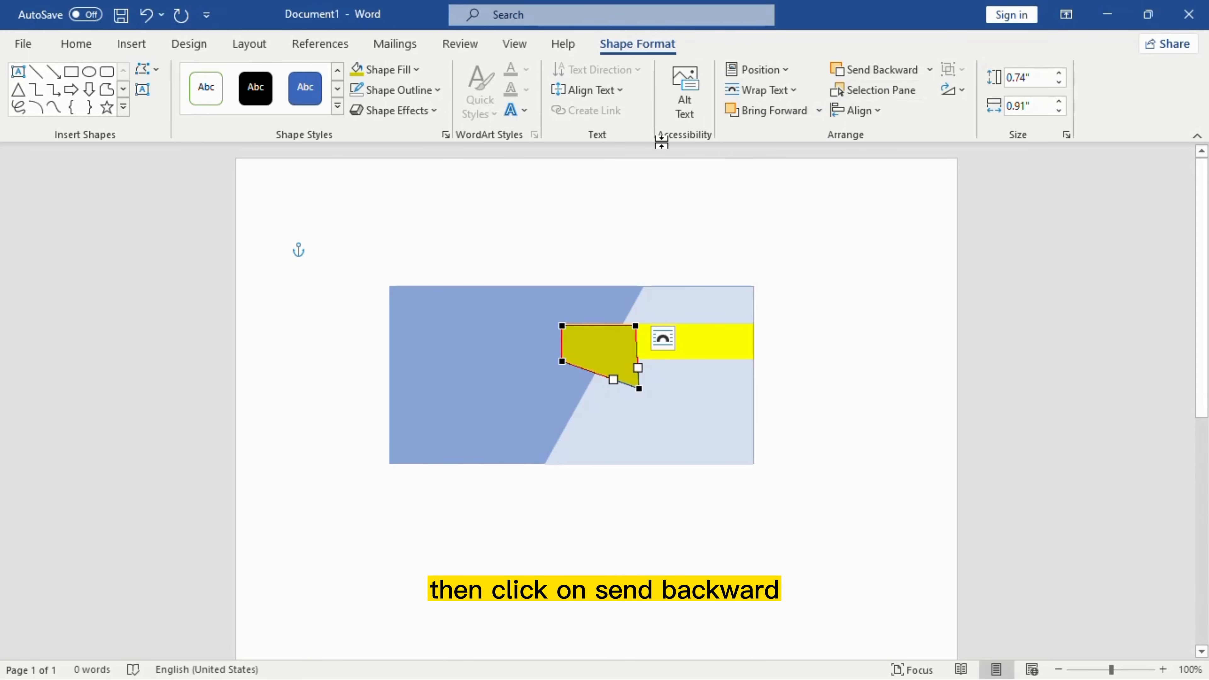
Step: Send the fold shape backward twice so it sits behind the yellow bar
left_click(873, 73)
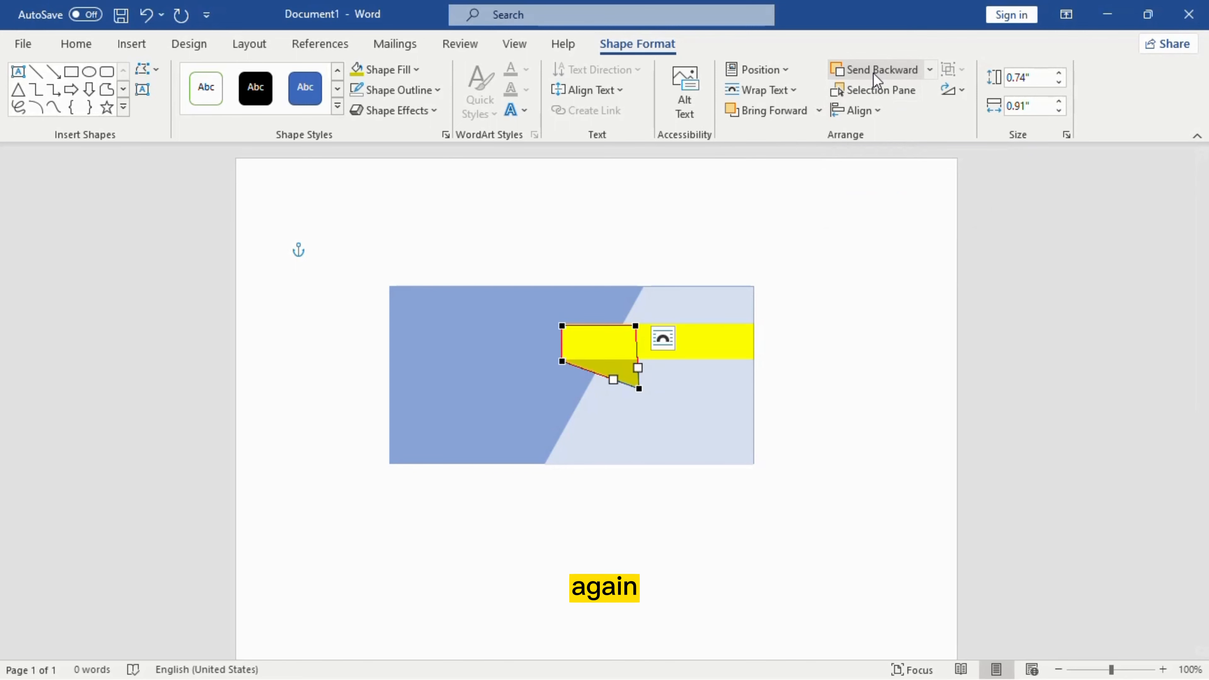
left_click(873, 72)
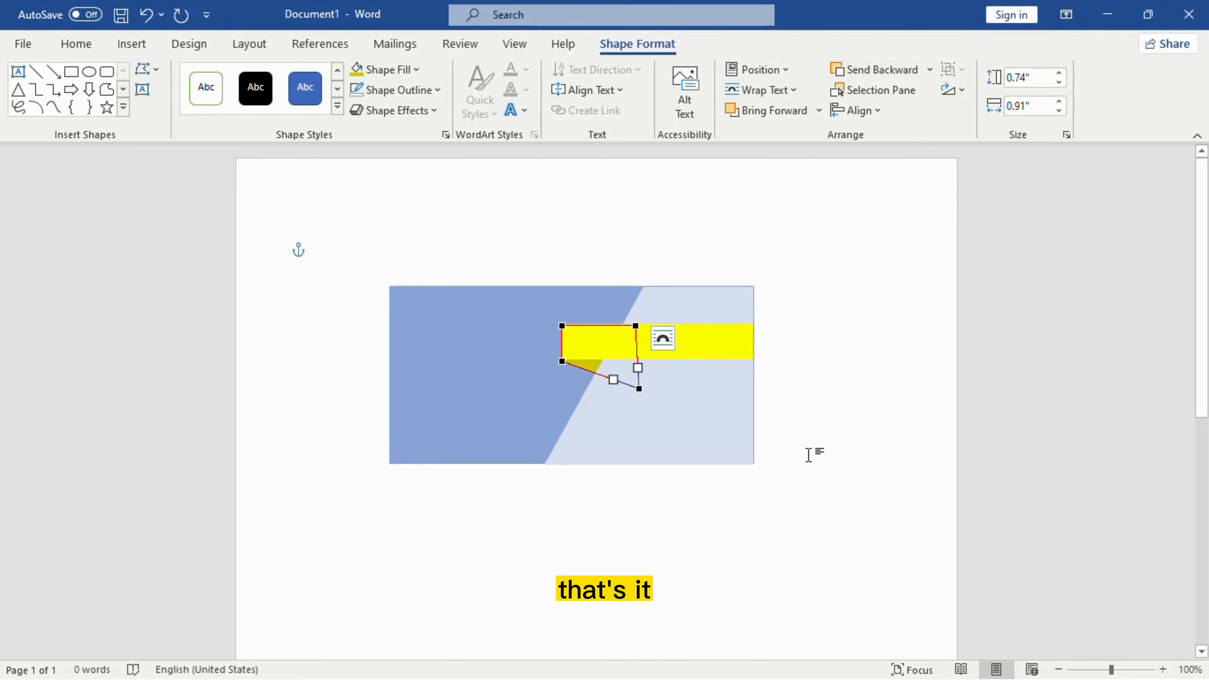
left_click(810, 378)
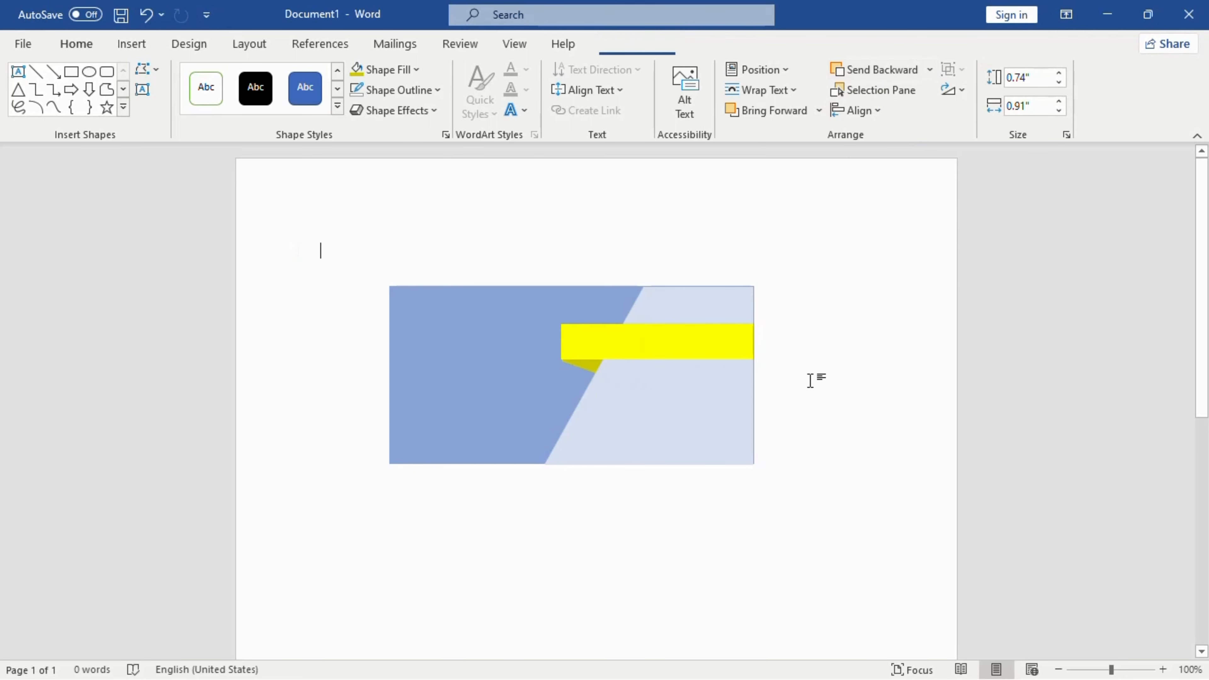
Step: Recolor the long yellow bar to custom yellow #EBE600
left_click(621, 335)
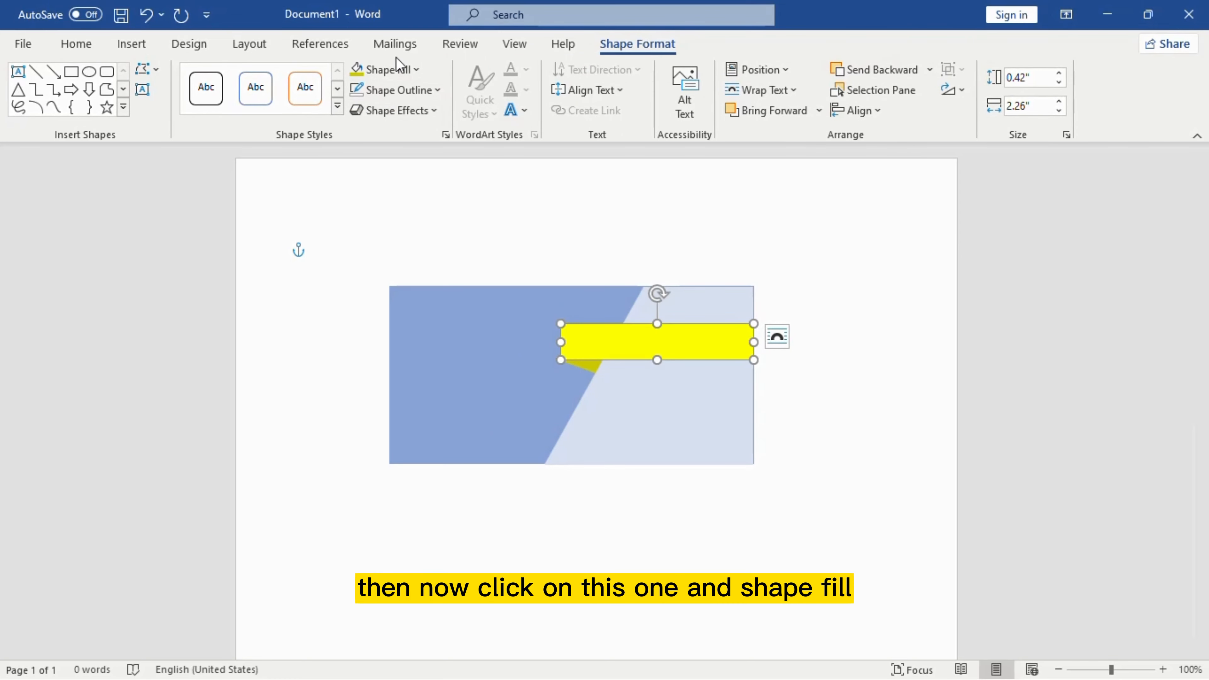
left_click(399, 69)
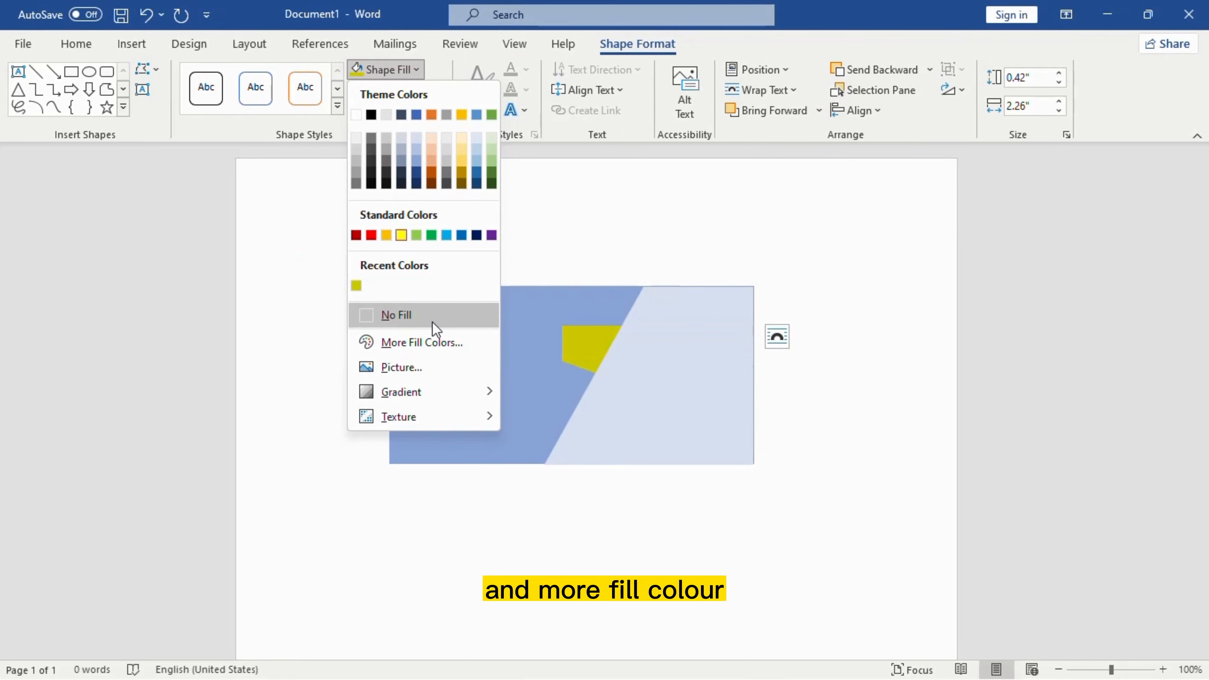
left_click(417, 340)
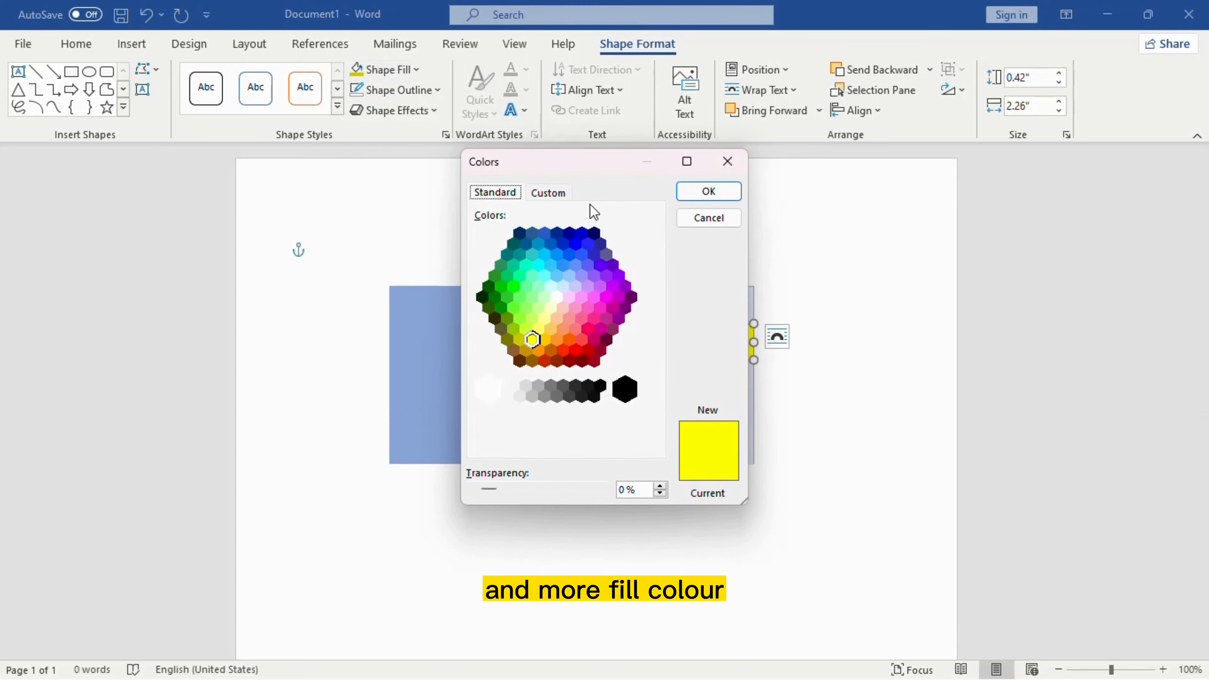
left_click(548, 192)
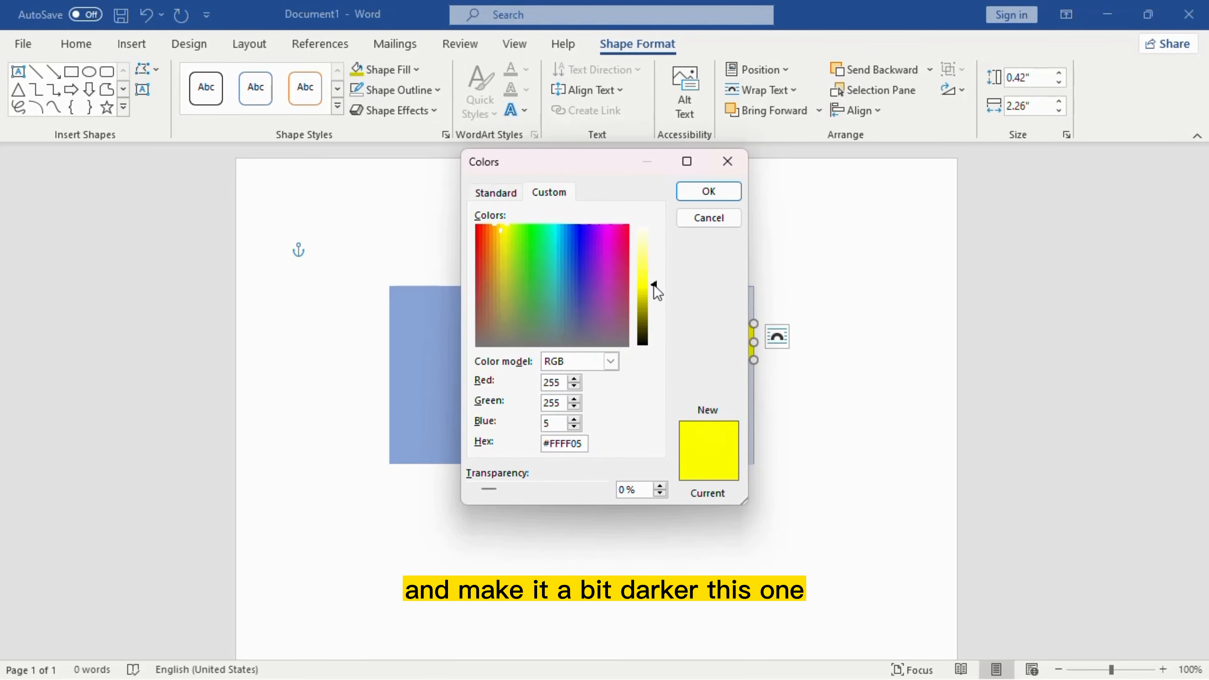
left_click_drag(654, 285, 654, 291)
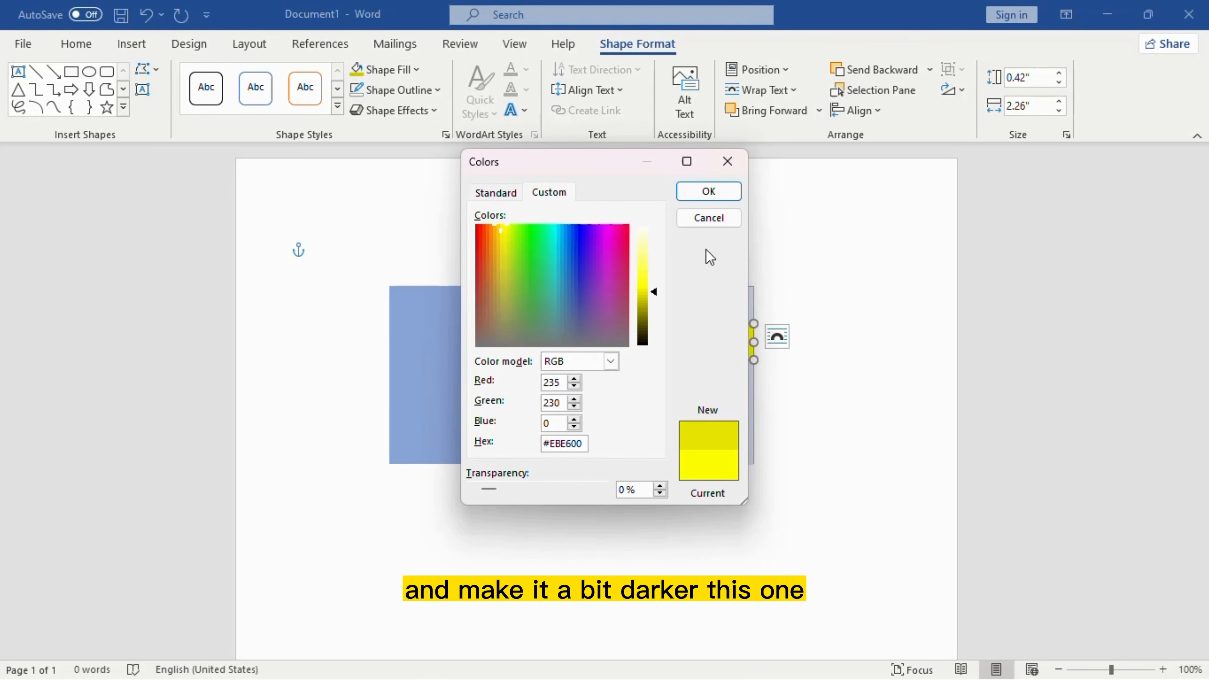
left_click(709, 191)
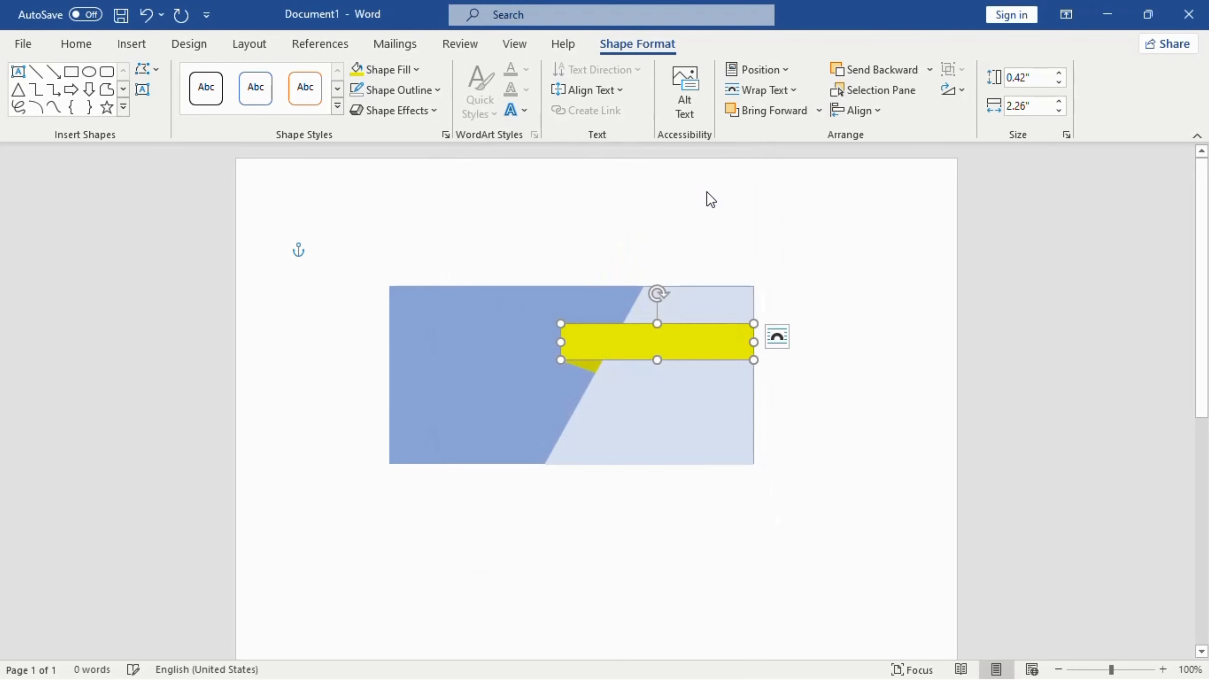
Step: Fill the ribbon-tail fold shape with deeper olive #A4A000
left_click(588, 367)
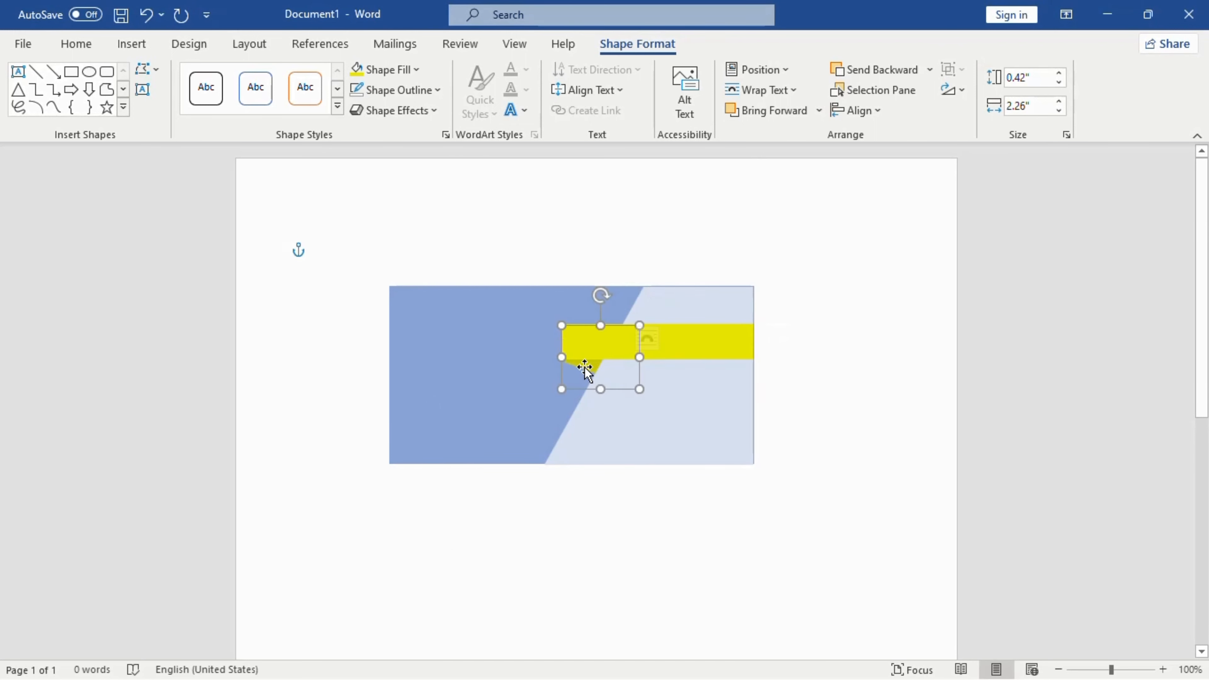
left_click(414, 69)
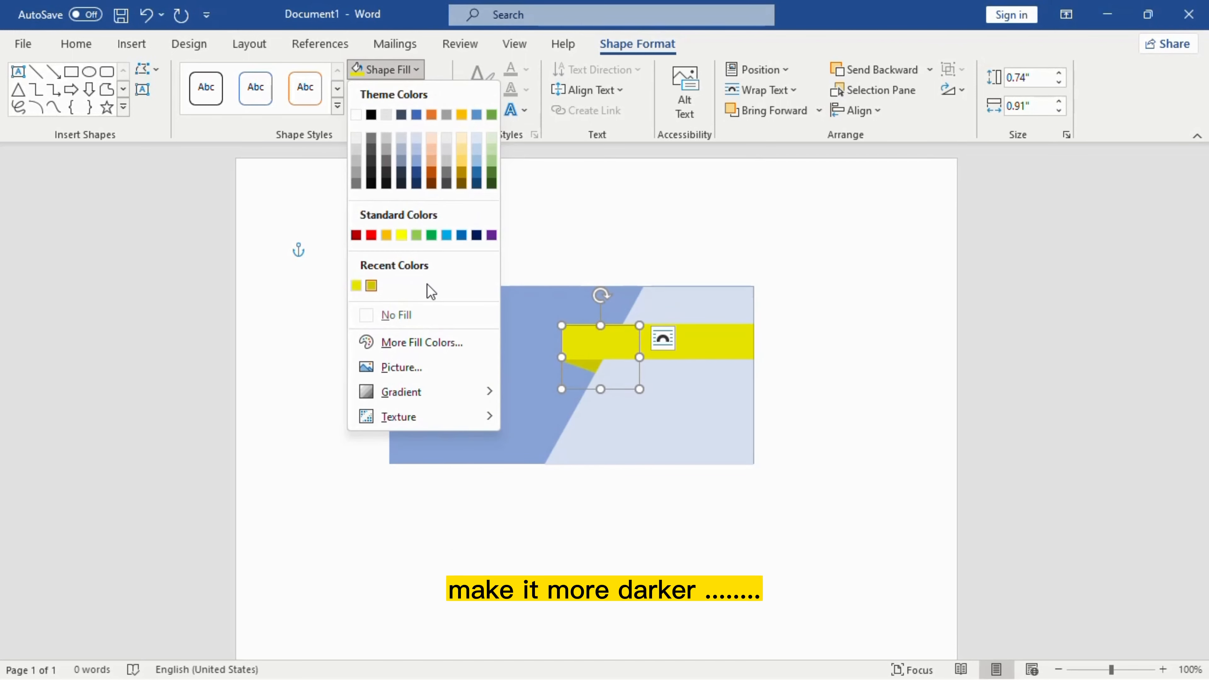
left_click(412, 345)
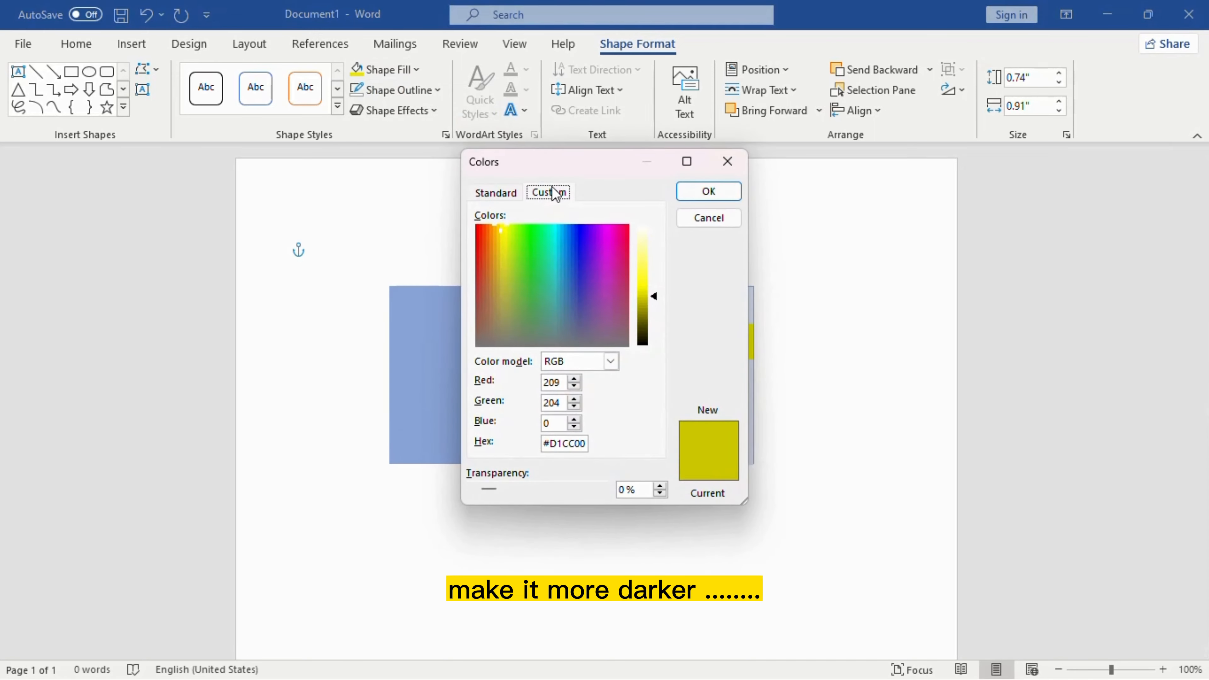
left_click_drag(657, 295, 656, 306)
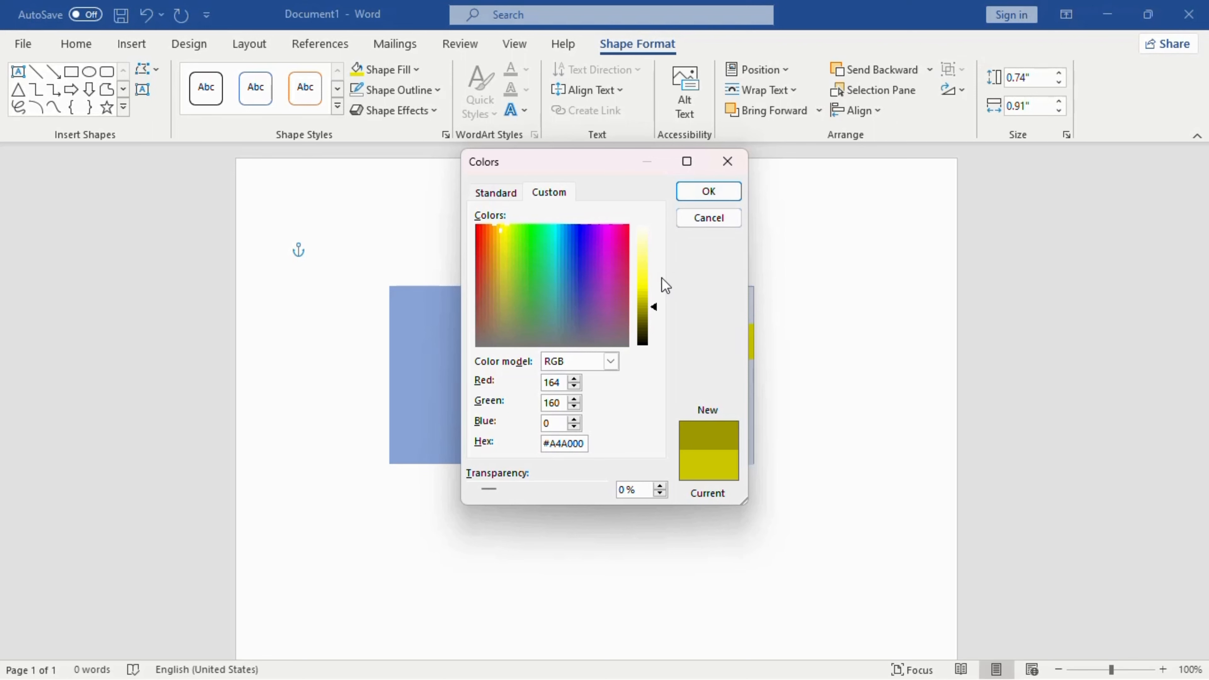
left_click(694, 197)
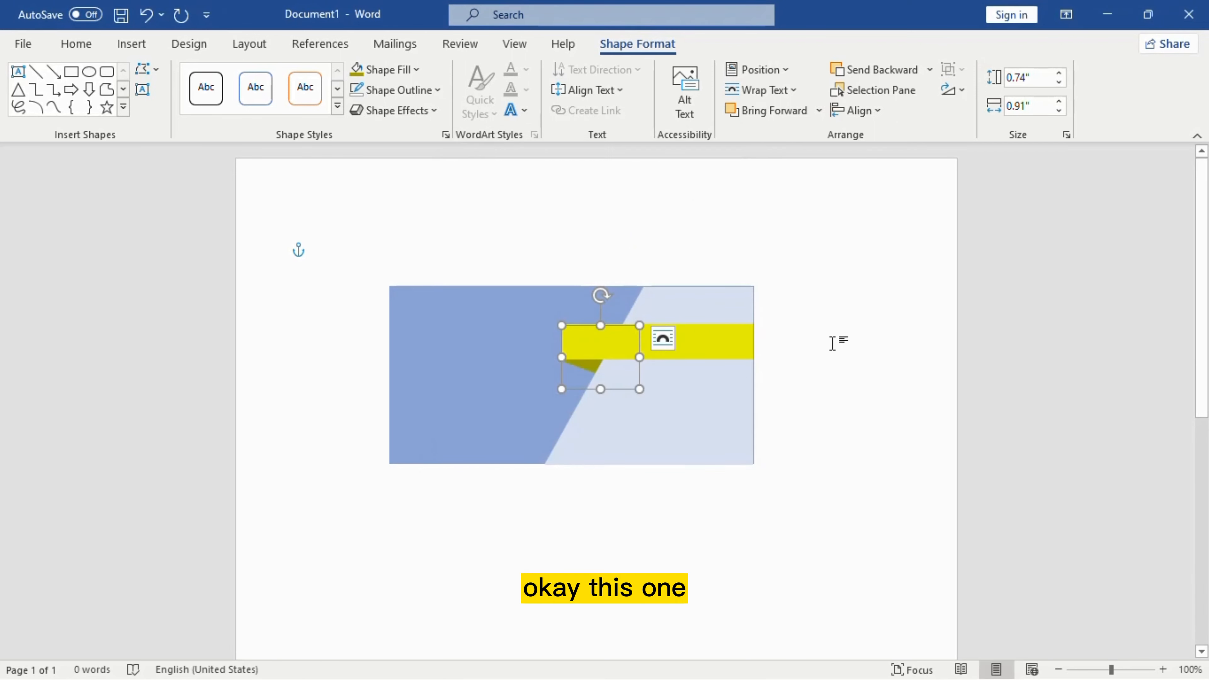
left_click(833, 343)
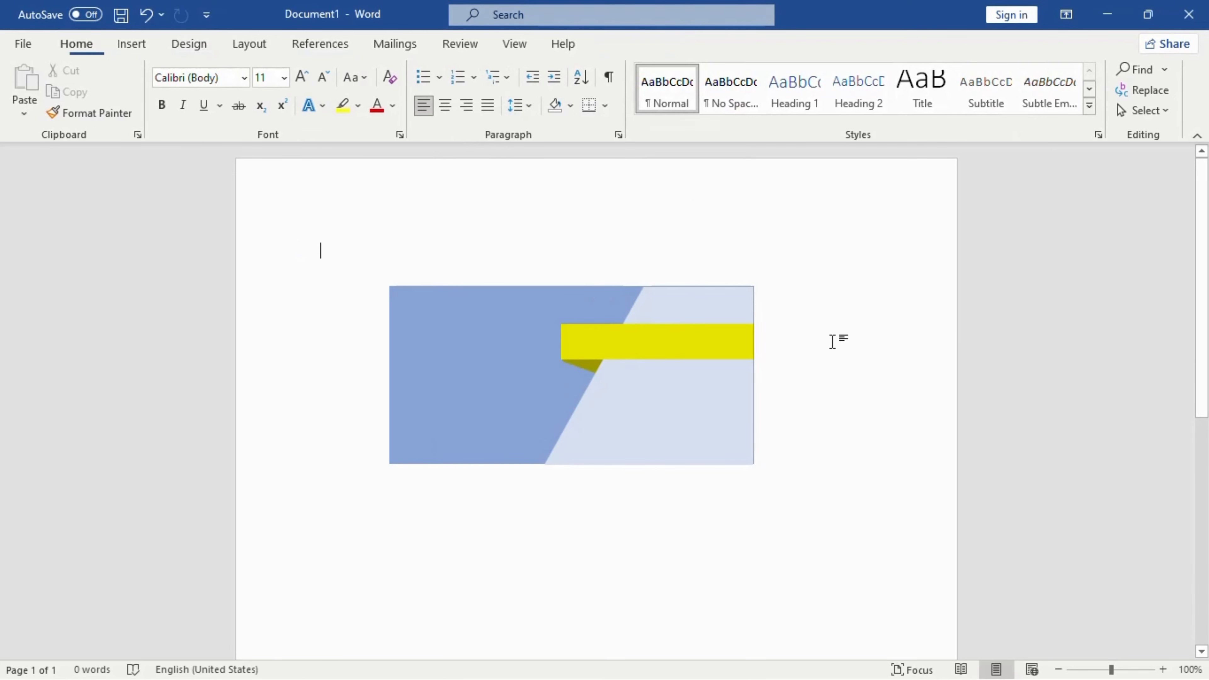
Step: Add text to the yellow bar and type the card holder's full name
left_click(647, 337)
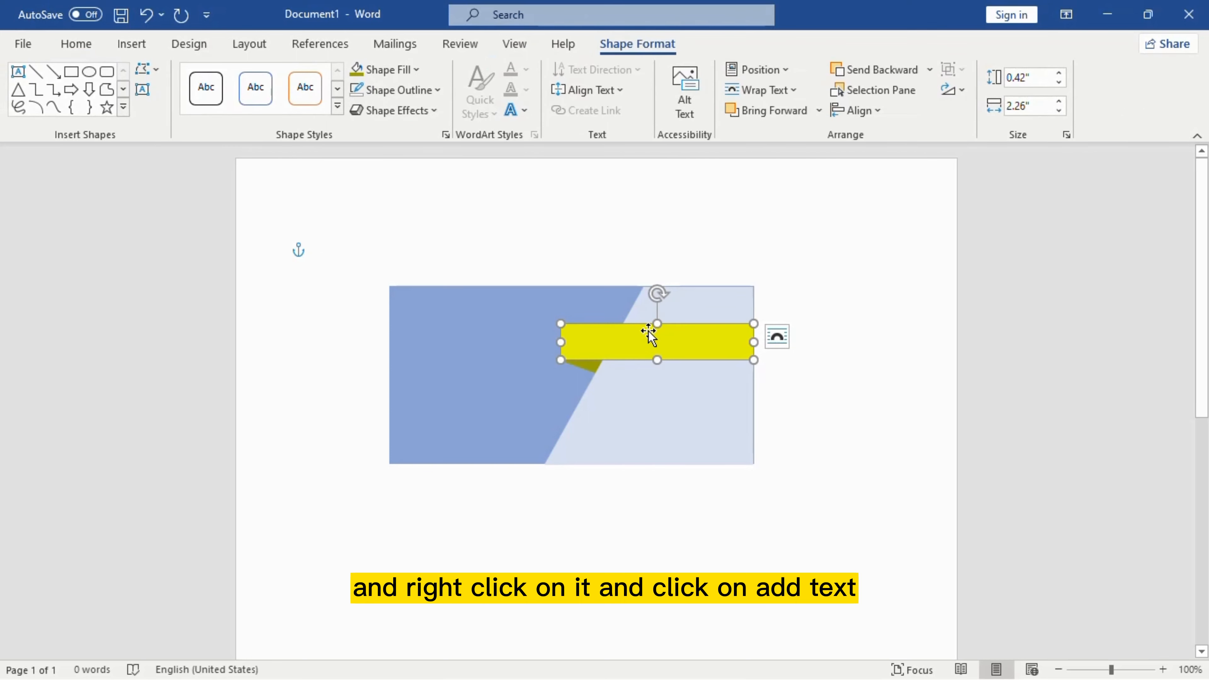
right_click(648, 333)
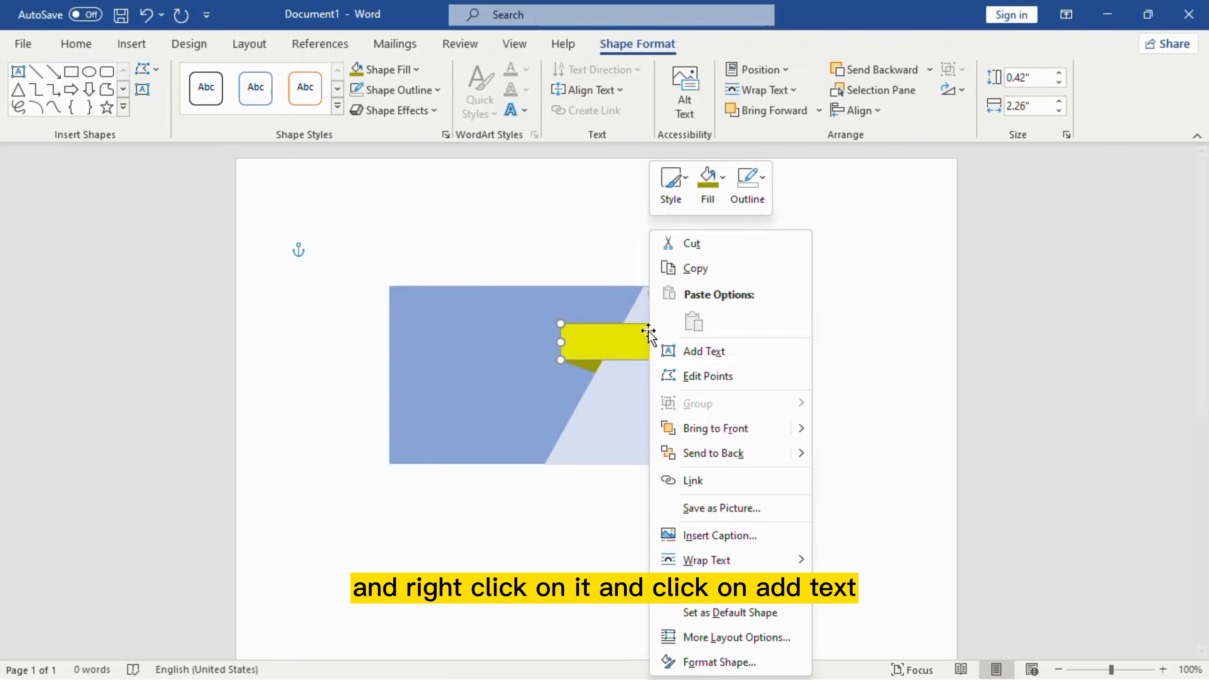
left_click(672, 358)
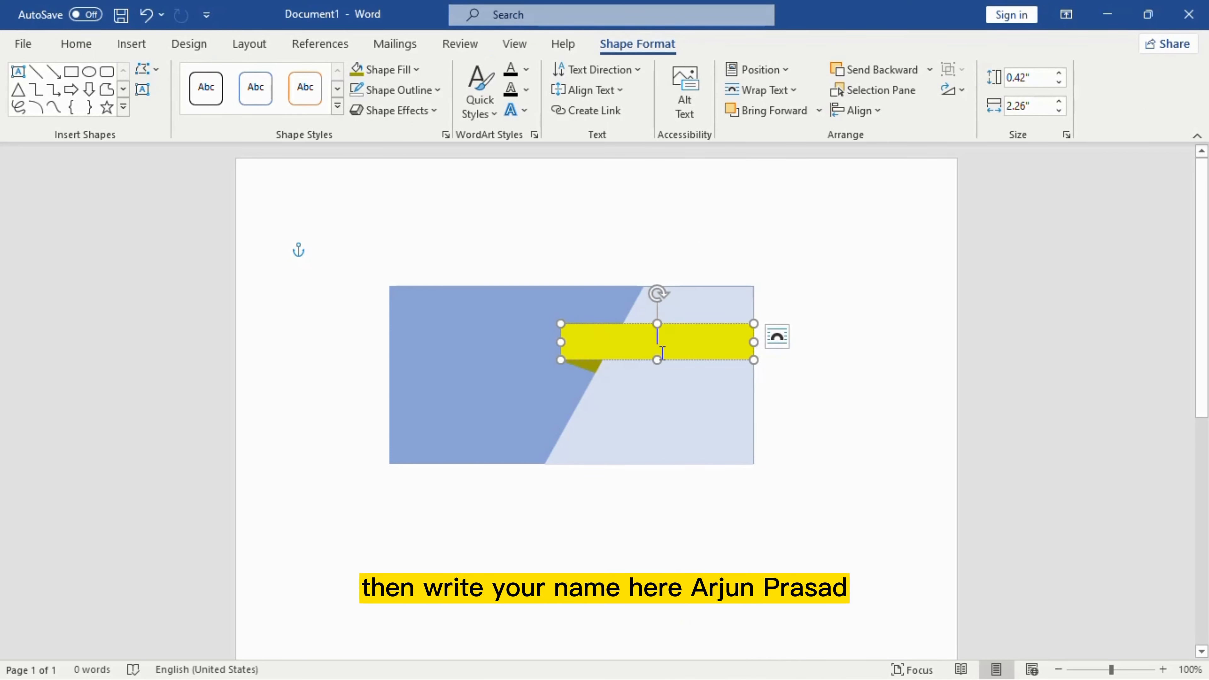
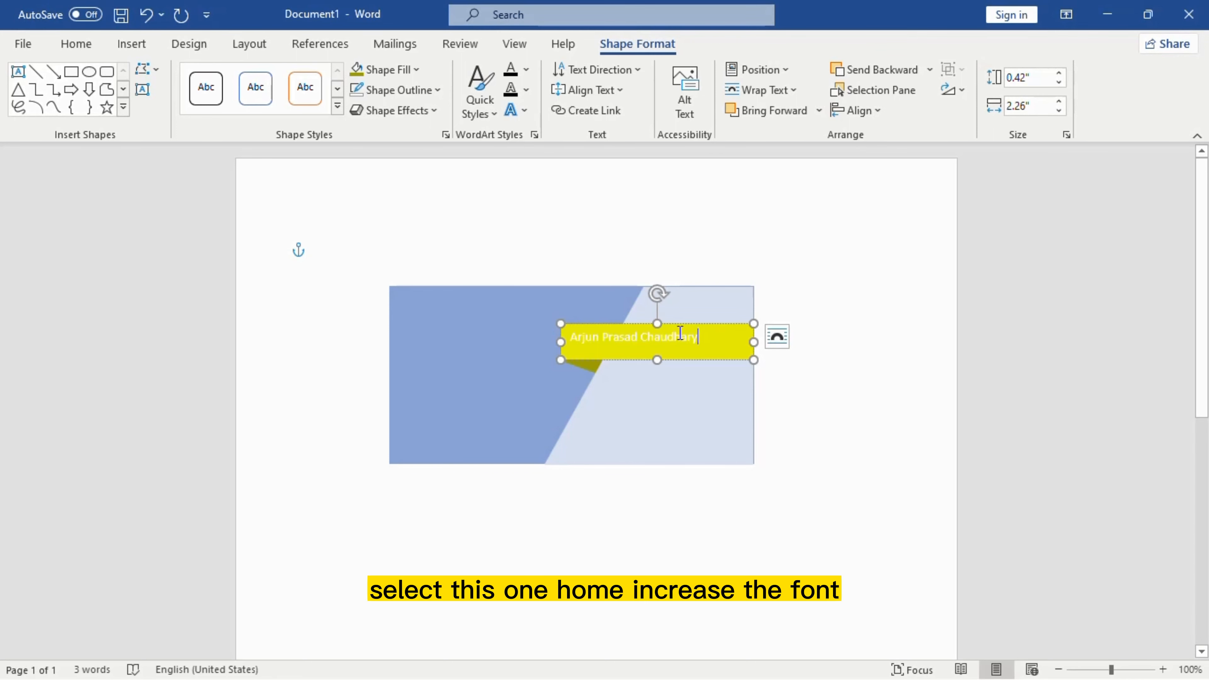
Step: Format the name as bold 14 pt text
left_click_drag(702, 336, 567, 315)
left_click(72, 46)
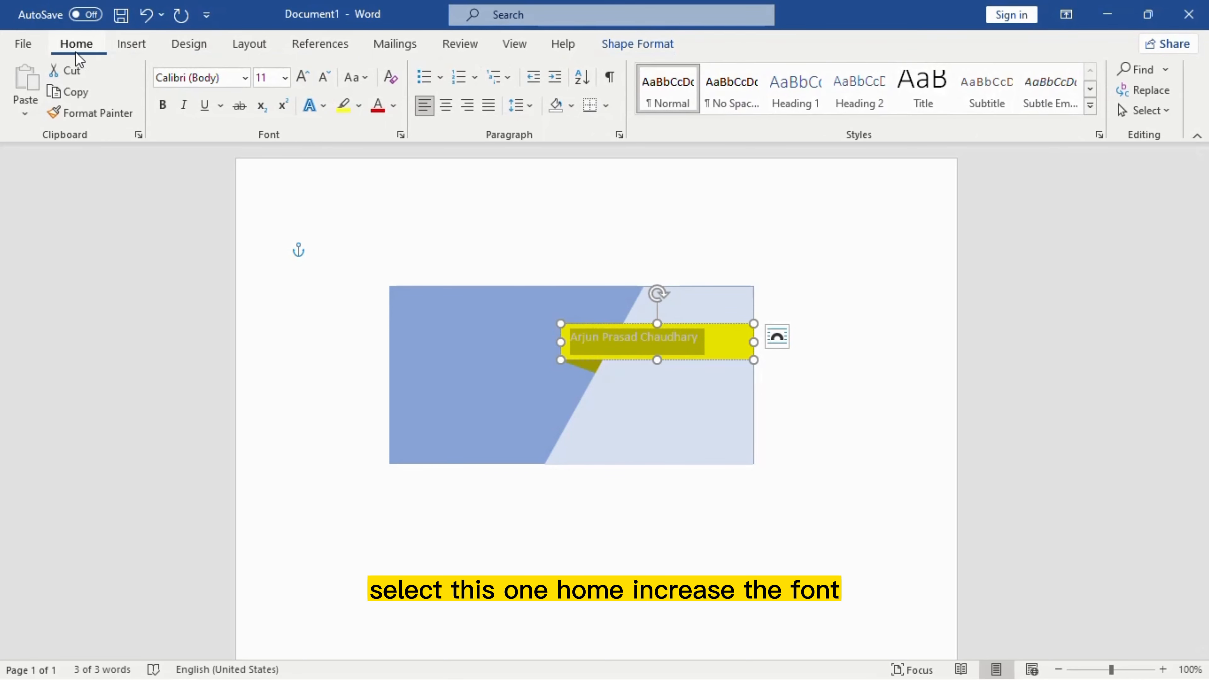
left_click(285, 77)
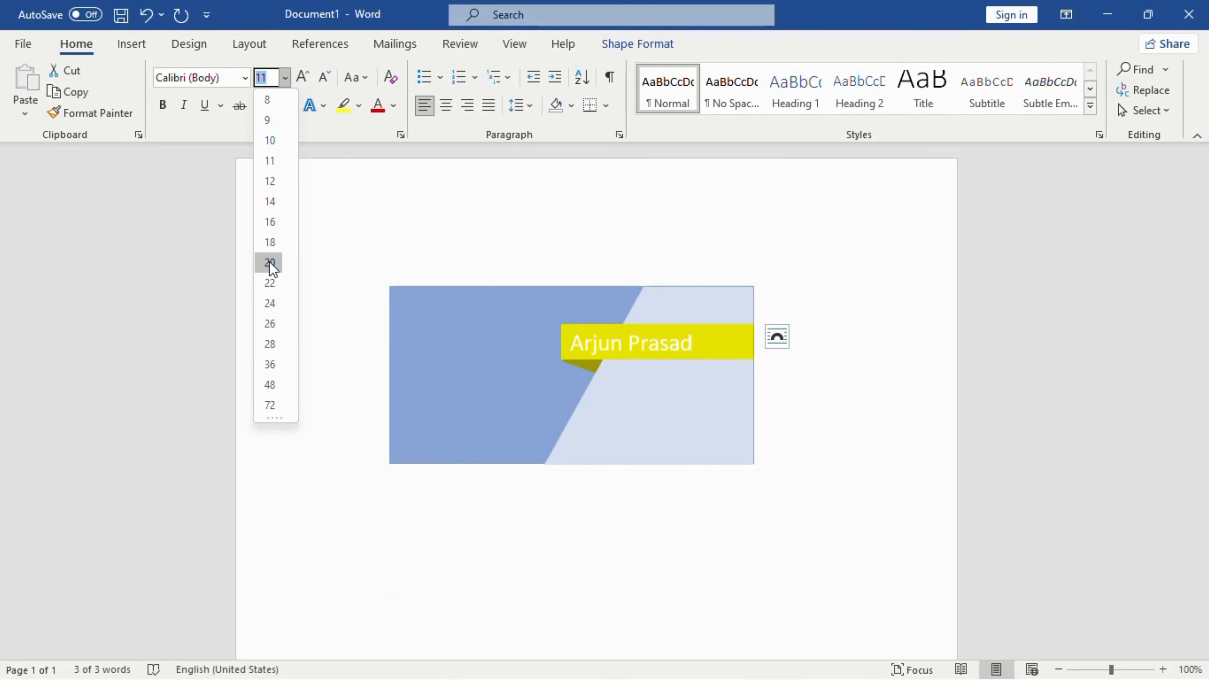
left_click(270, 209)
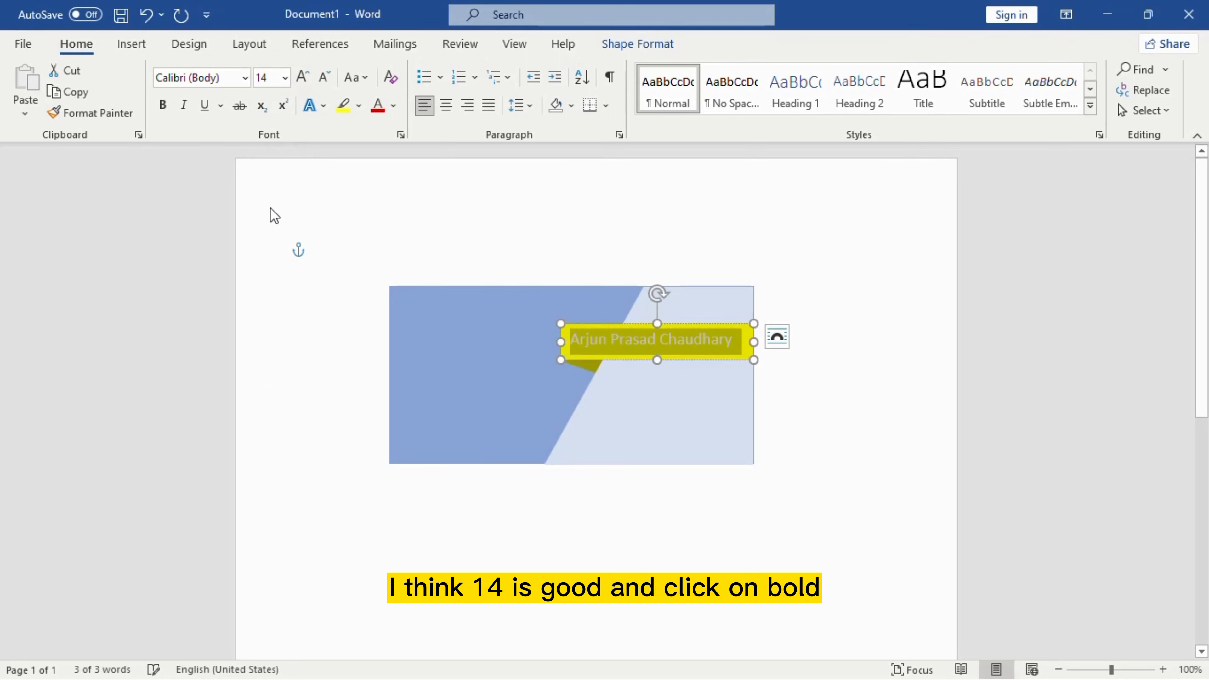
left_click(164, 105)
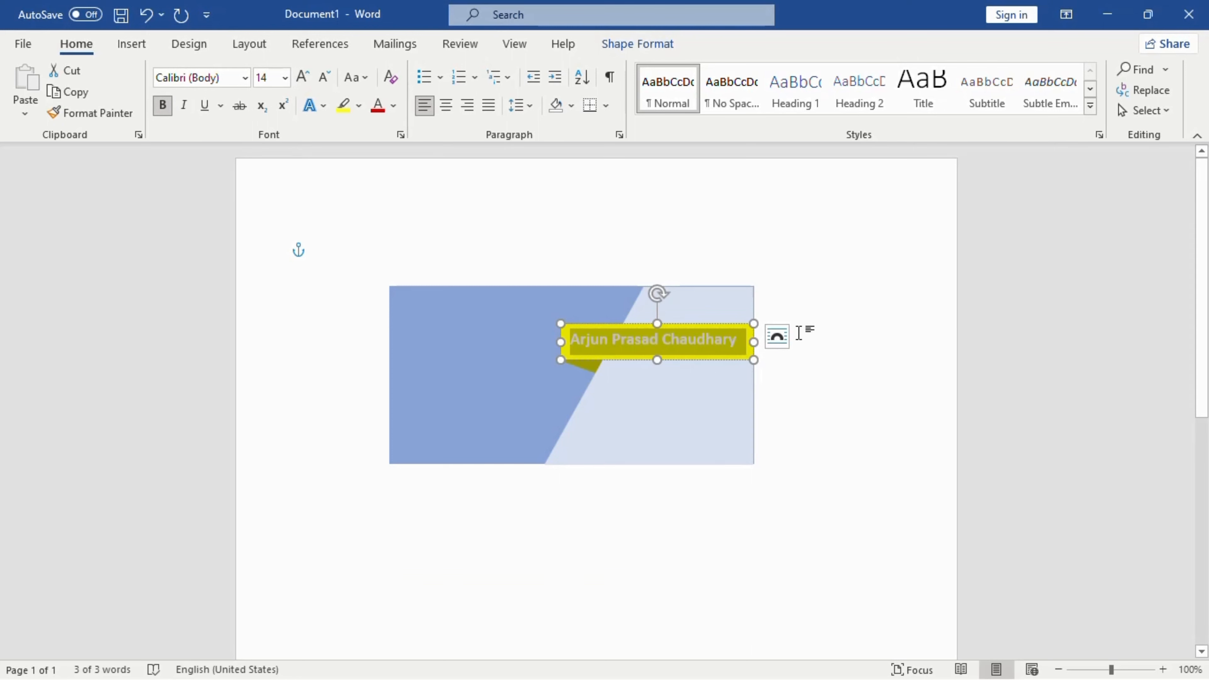
left_click(847, 397)
left_click(613, 353)
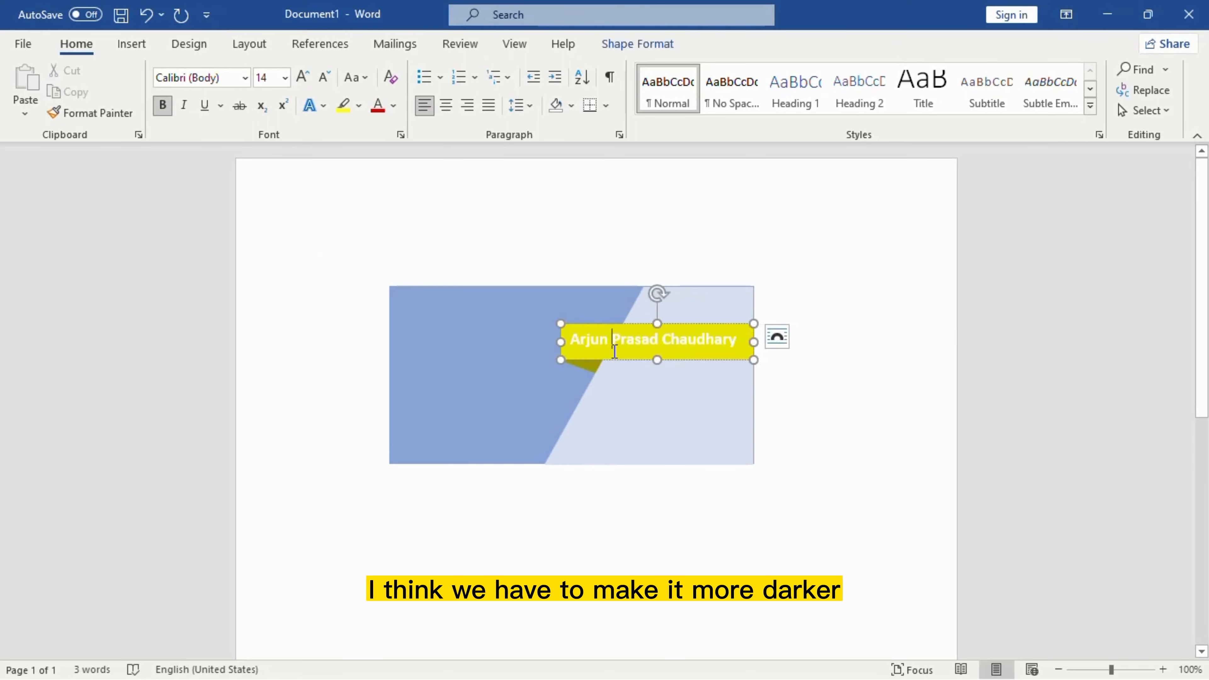
Step: Adjust the name banner's yellow fill through More Fill Colors to #D0CB00
left_click(632, 46)
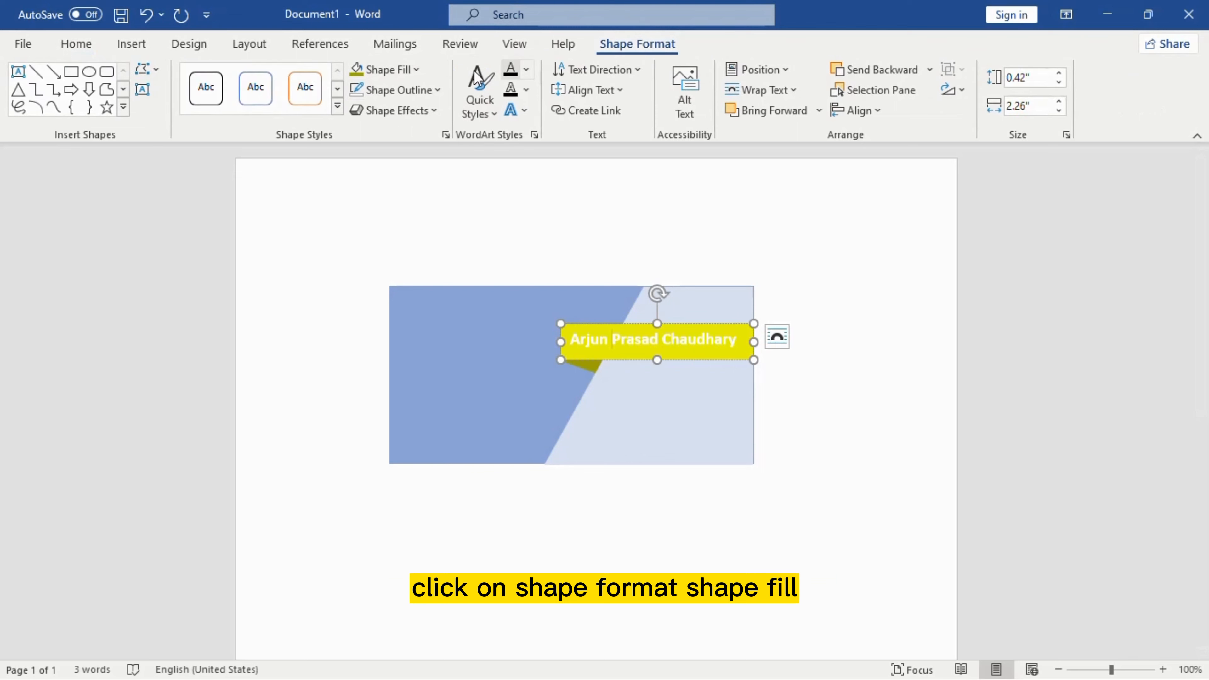
left_click(407, 72)
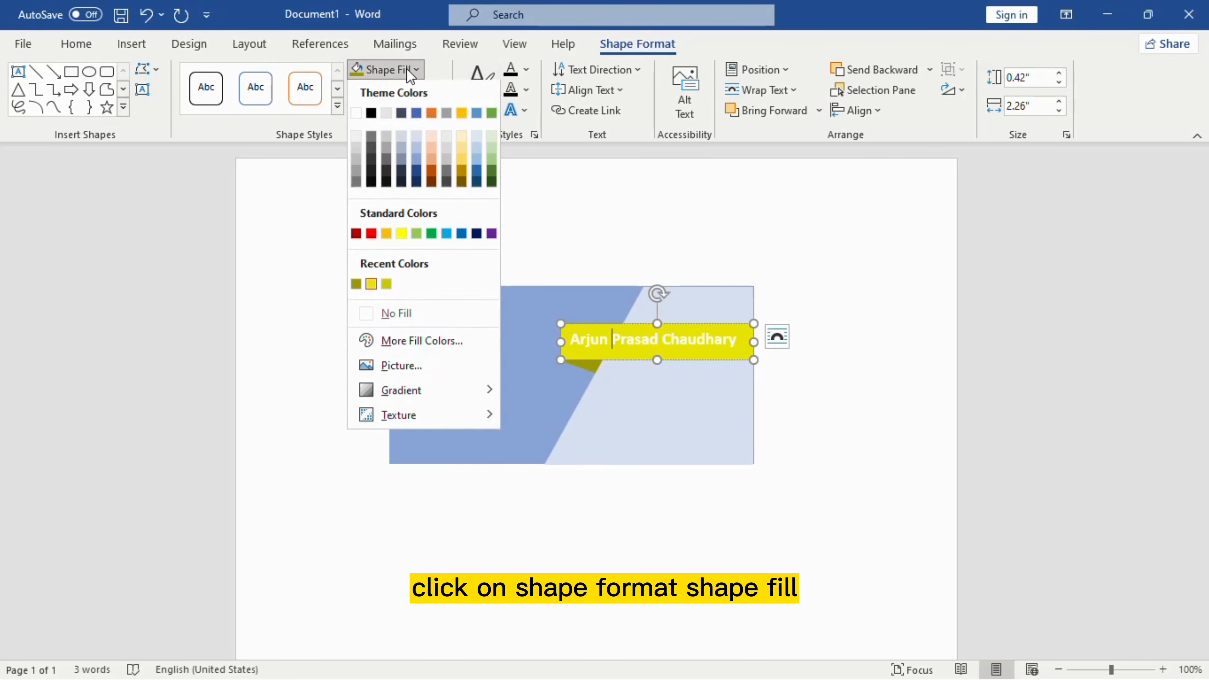
left_click(417, 344)
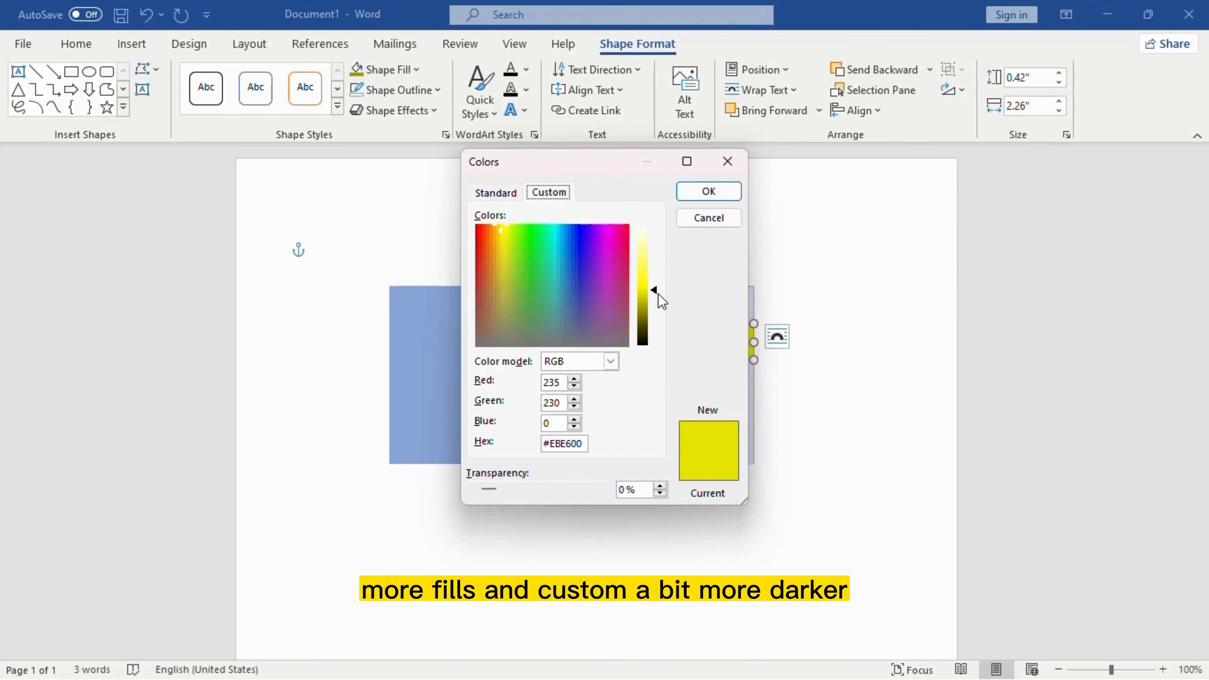
left_click_drag(653, 291, 655, 300)
left_click(709, 191)
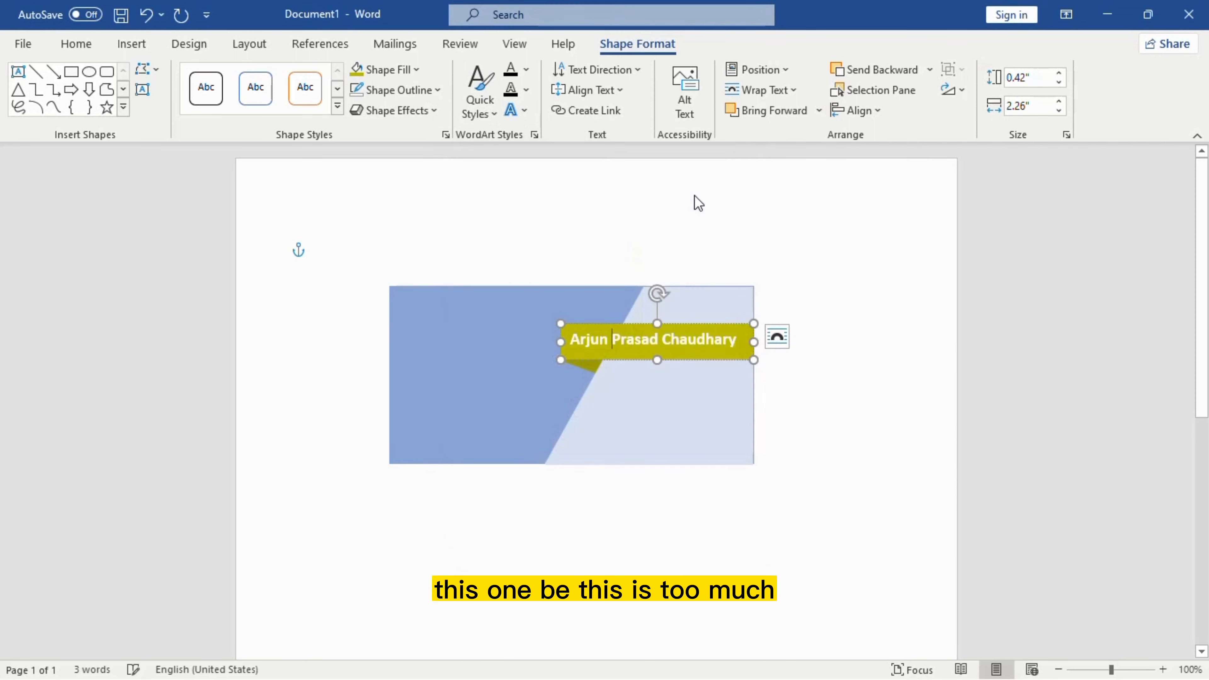
left_click(410, 76)
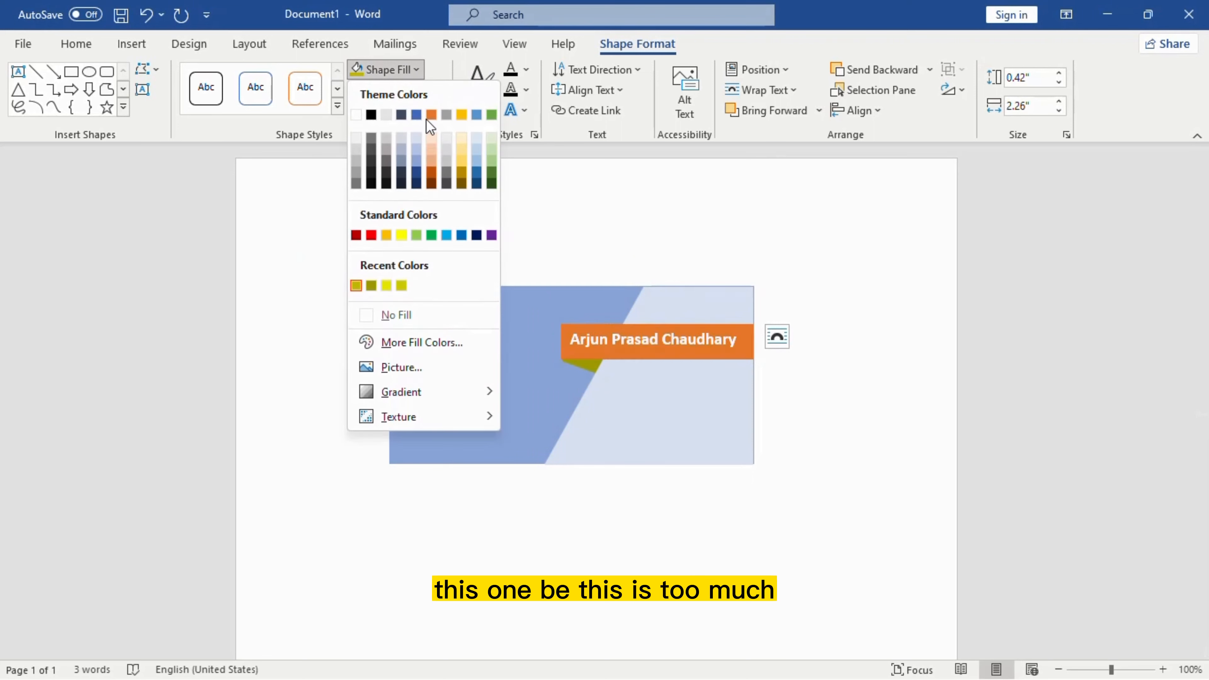
left_click(408, 342)
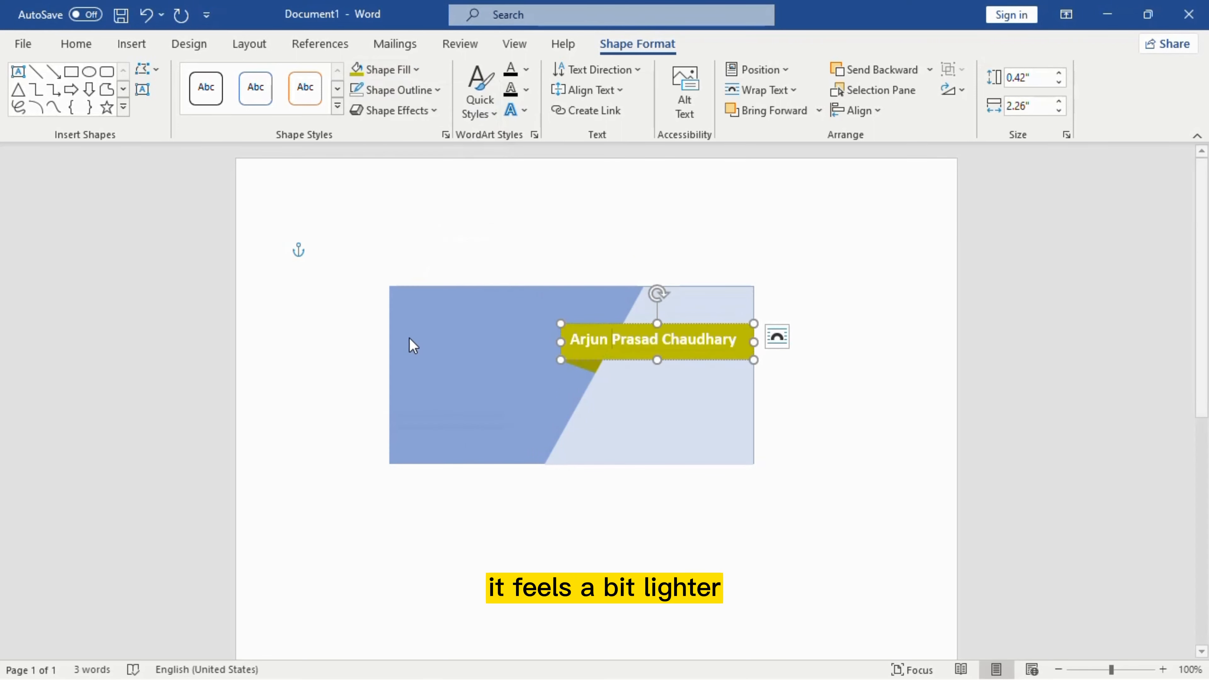
left_click_drag(655, 303, 654, 296)
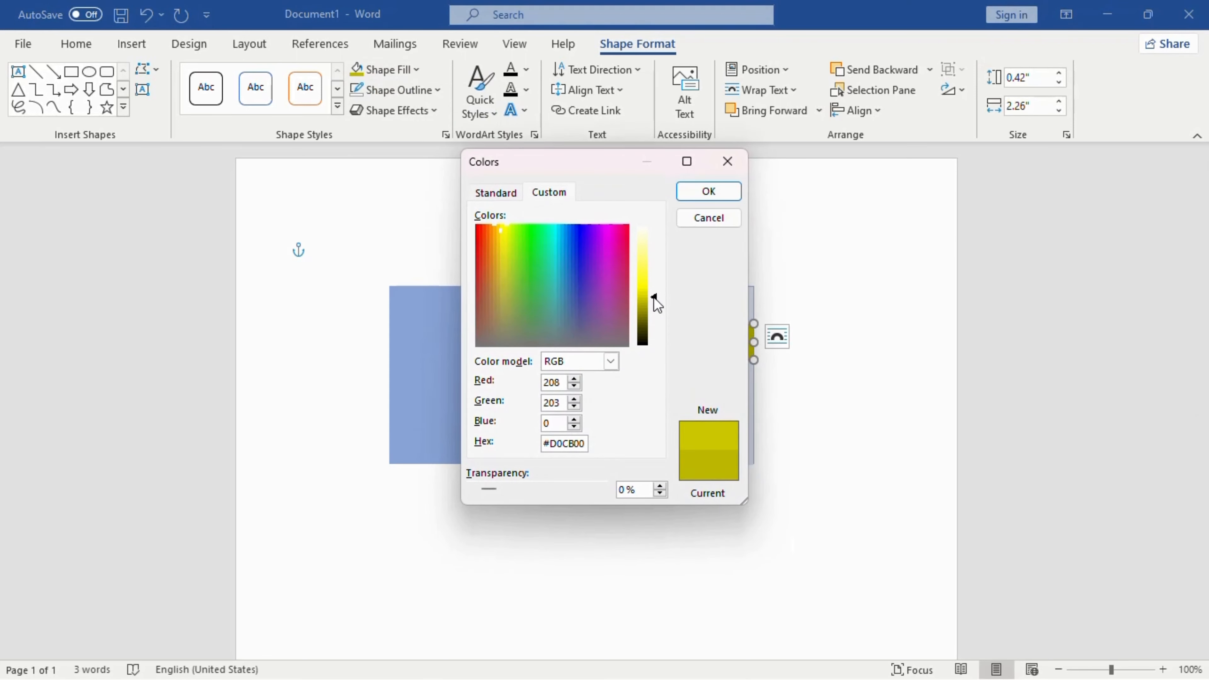
left_click(706, 191)
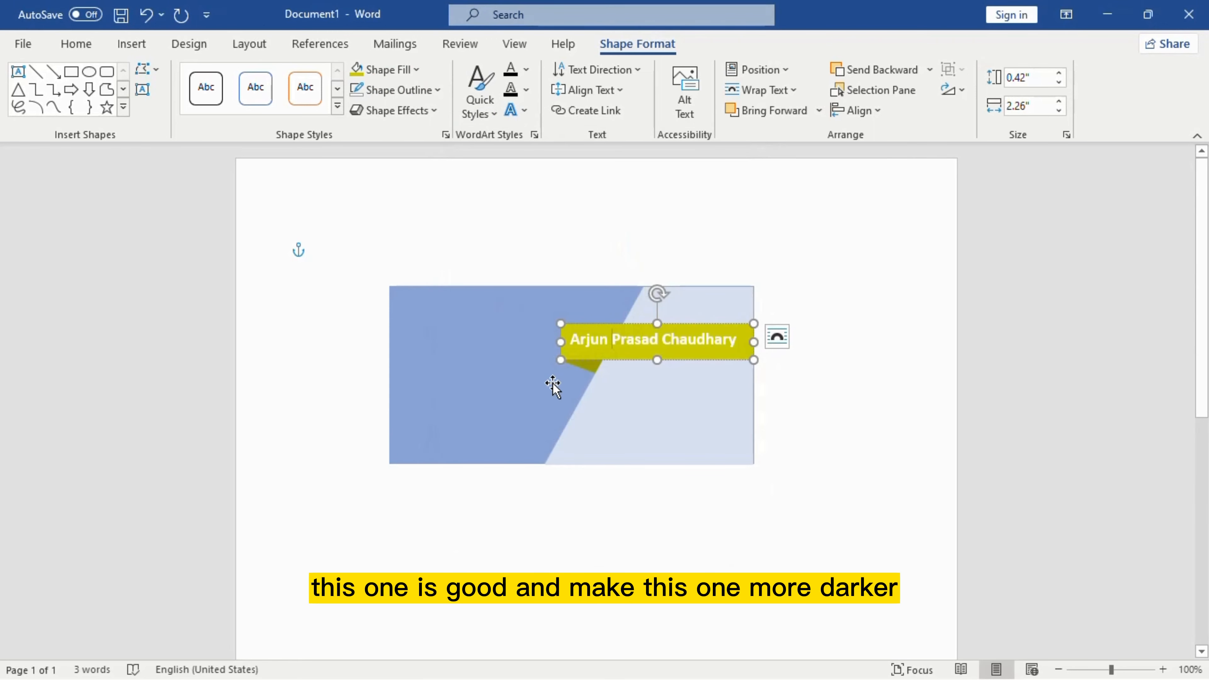
Step: Give the fold triangle under the banner a deeper olive fill, #928F00
left_click(592, 360)
left_click(589, 366)
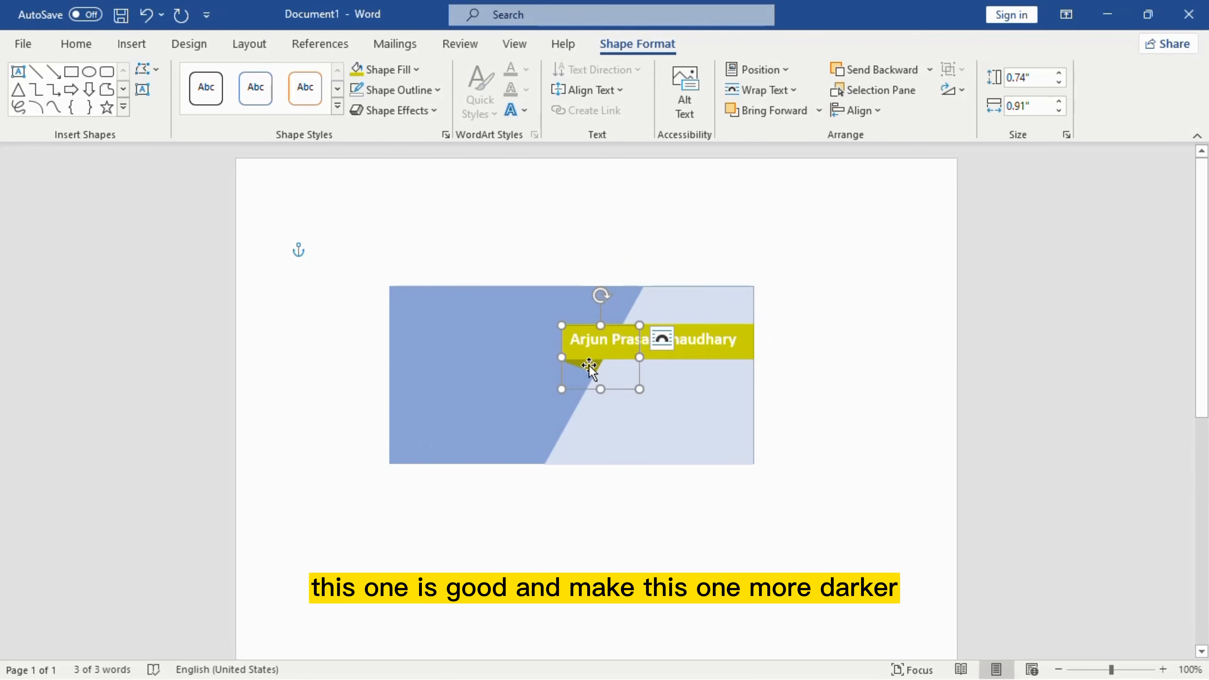
left_click(404, 73)
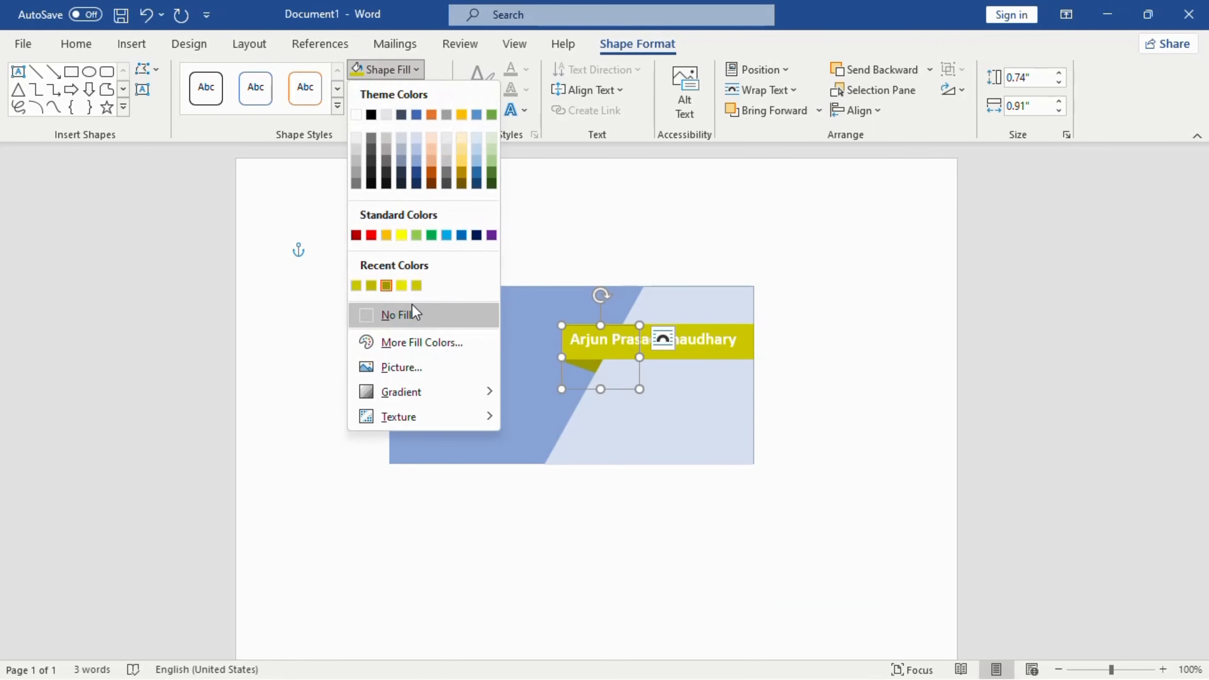
left_click(410, 333)
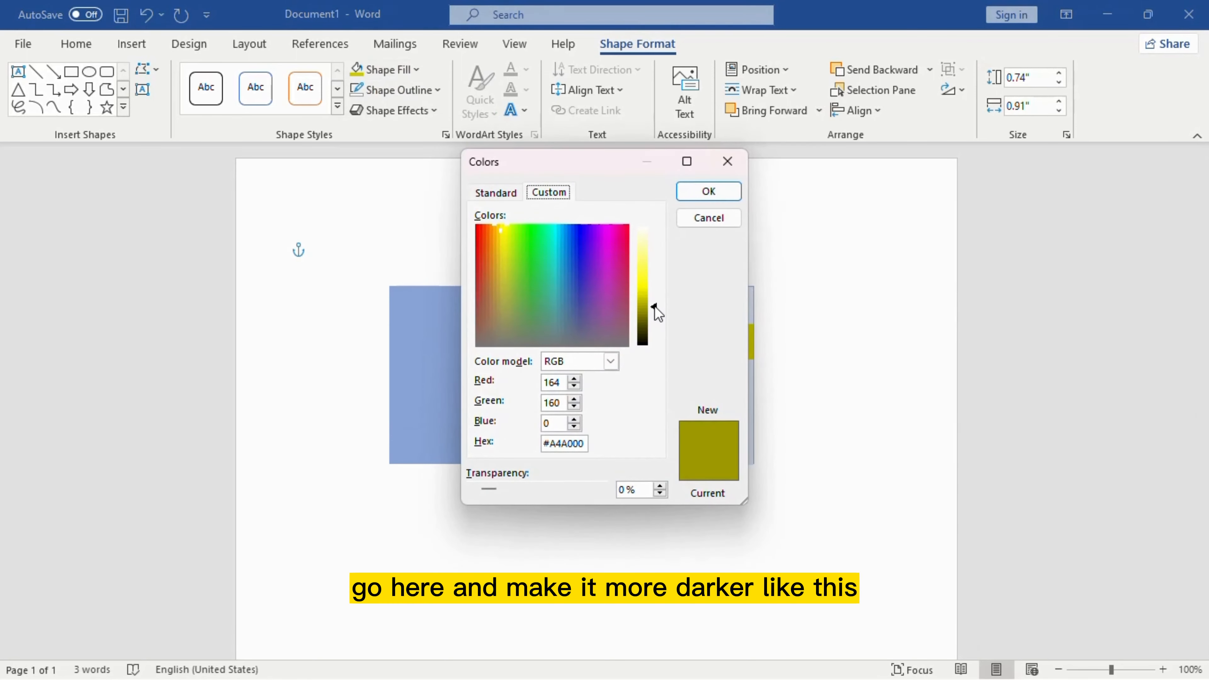
left_click_drag(655, 305, 655, 311)
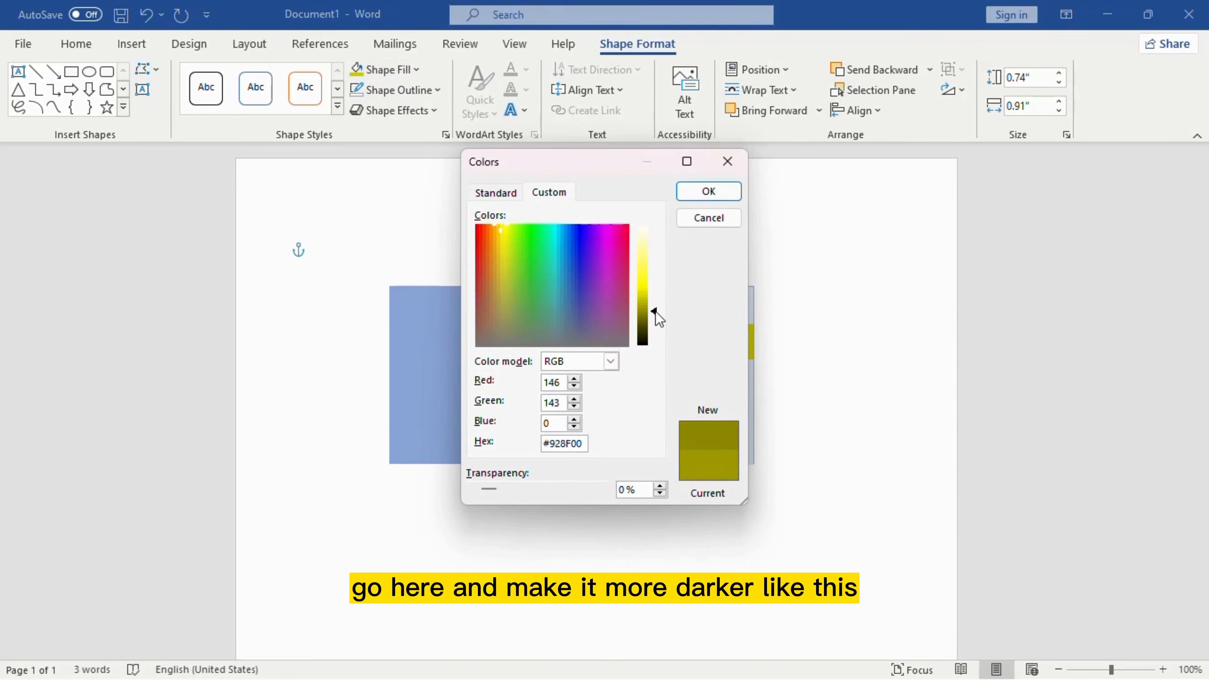
left_click(708, 191)
left_click(787, 401)
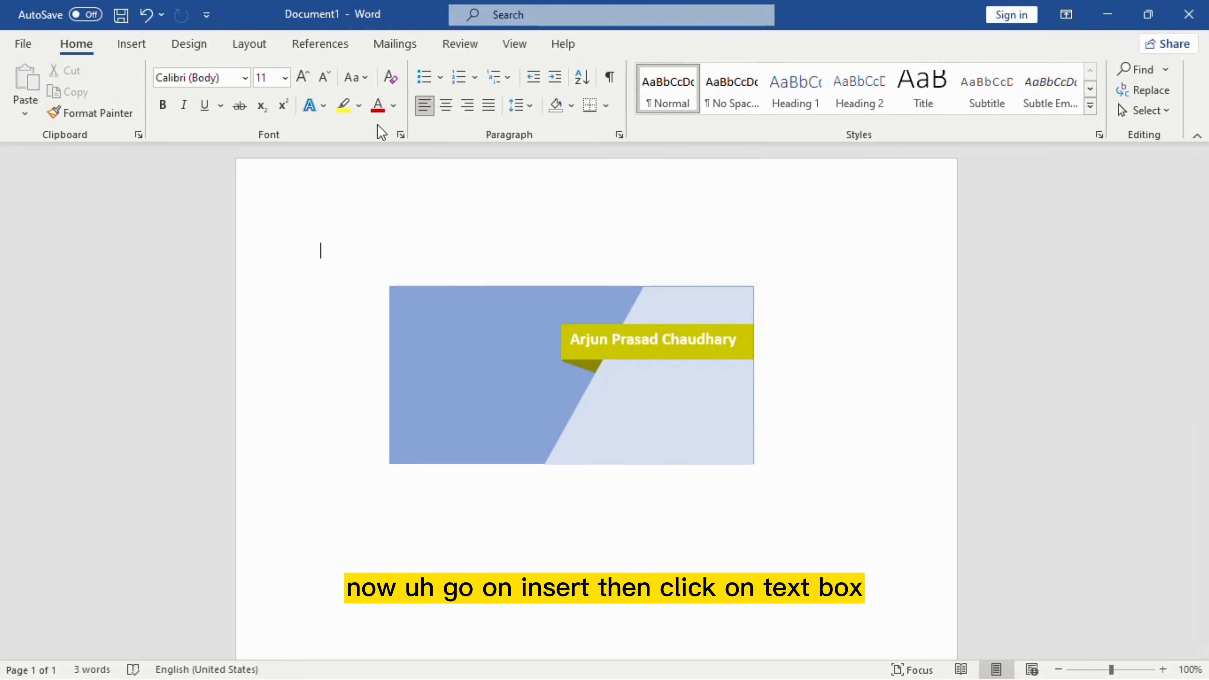
Step: Insert a Simple Text Box, clear its placeholder and type 'Manager'
left_click(128, 51)
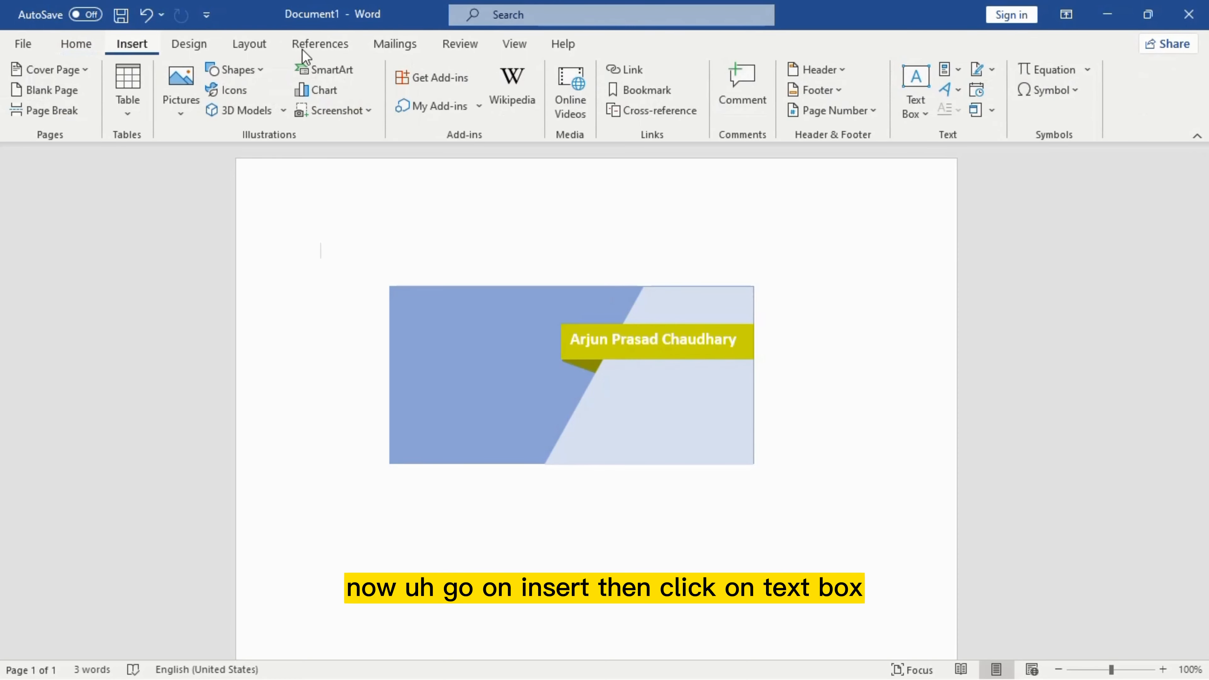
left_click(919, 93)
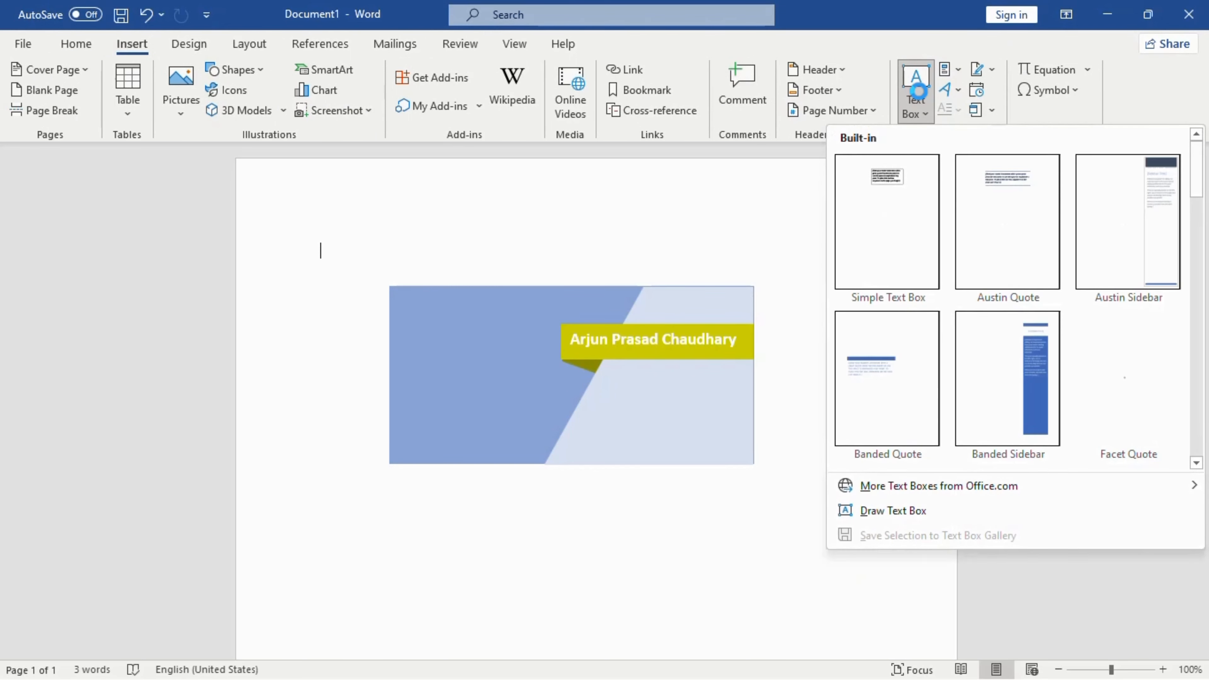
left_click(863, 253)
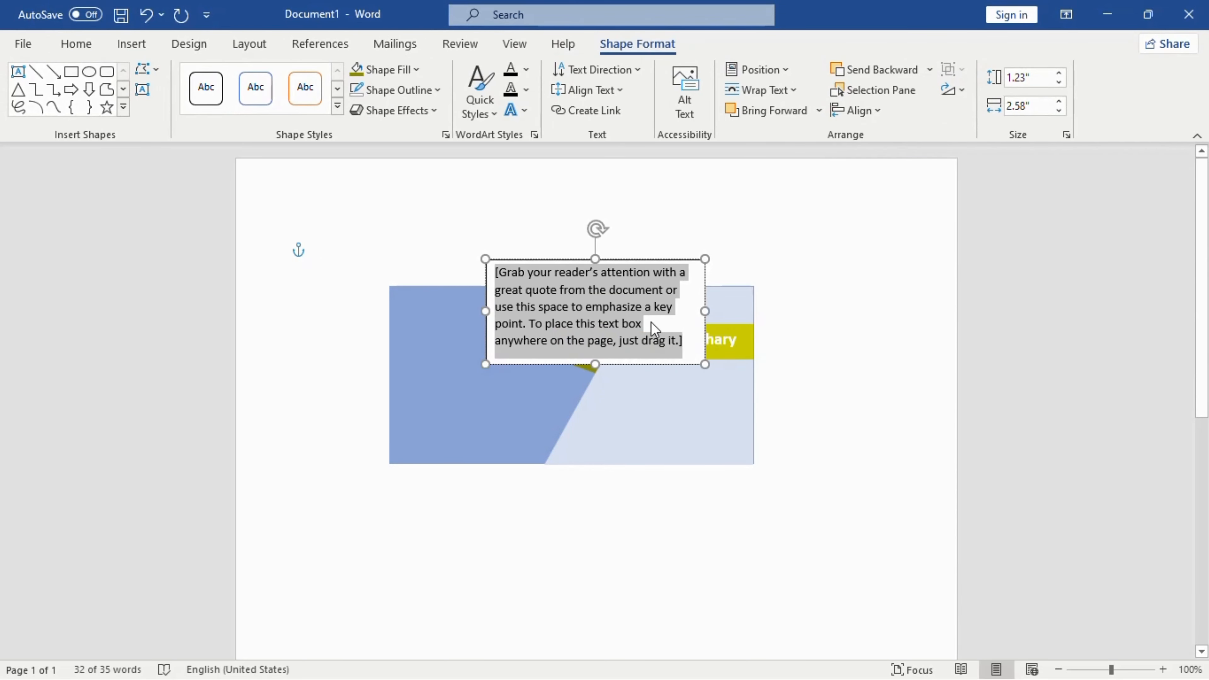
key("Delete")
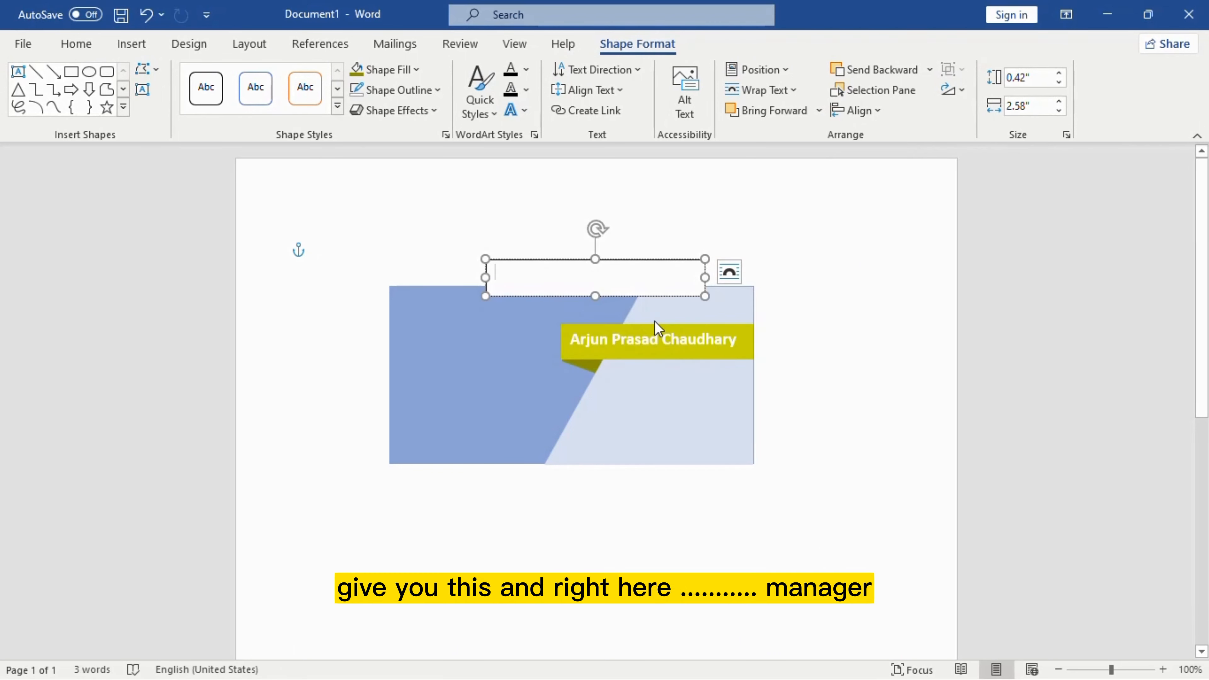
type("Manager")
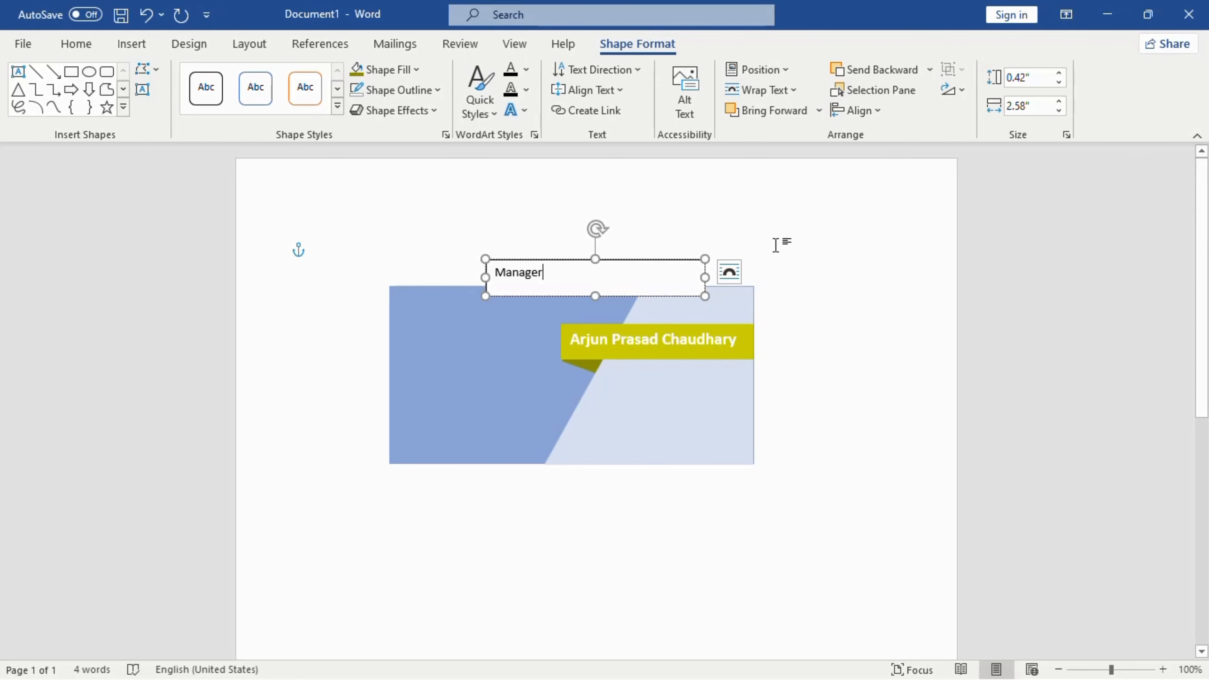
Step: Narrow the Manager box, move it below the name banner, and set its fill to No Fill
left_click_drag(704, 279, 713, 368)
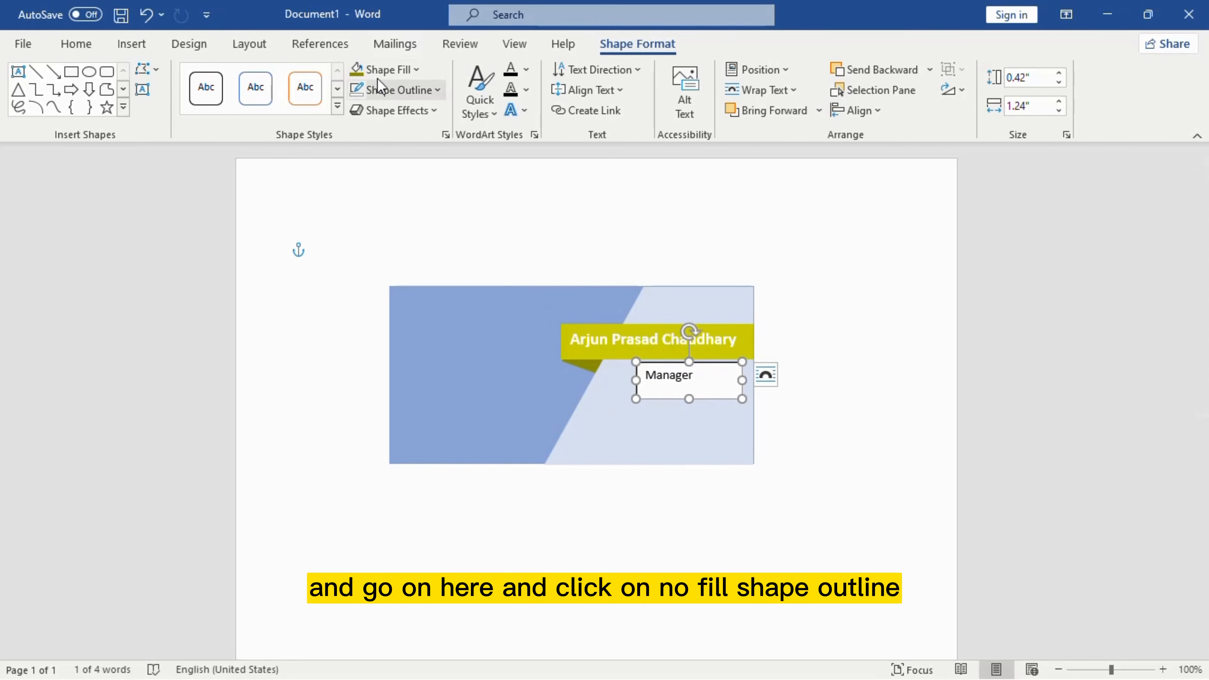
left_click(415, 70)
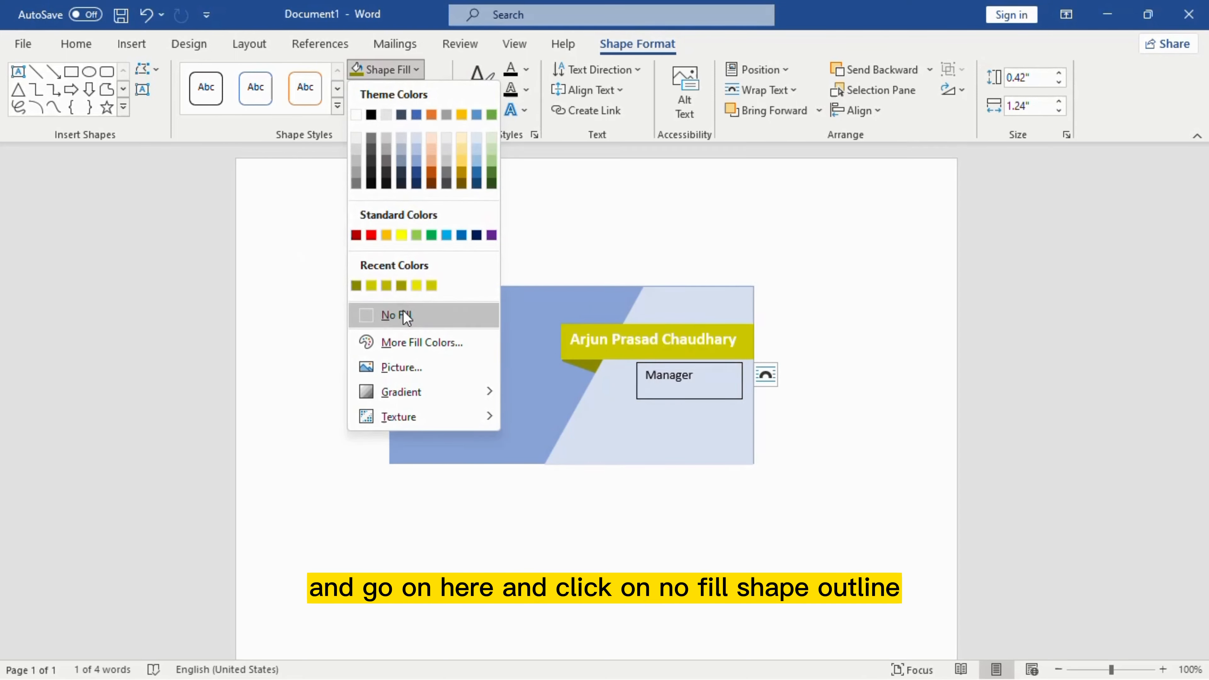
left_click(378, 315)
left_click(436, 91)
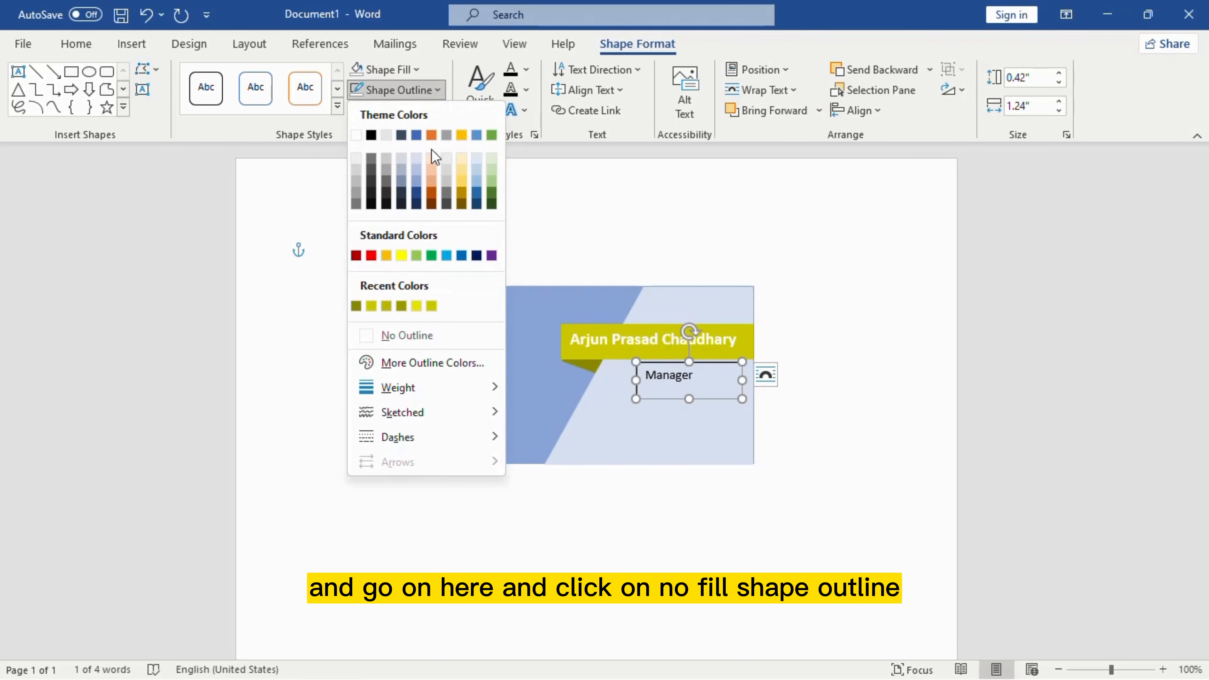
Step: Remove the Manager box's outline and format 'Manager' as 18 pt bold italic
left_click(405, 335)
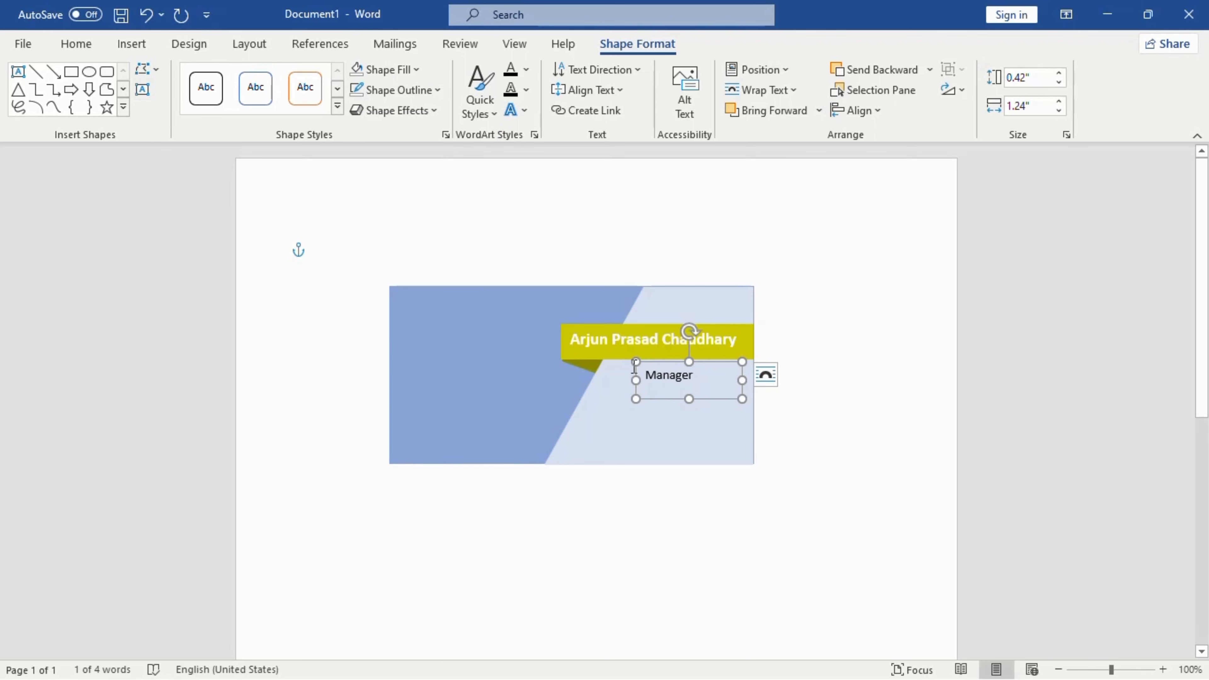
left_click_drag(697, 379, 614, 369)
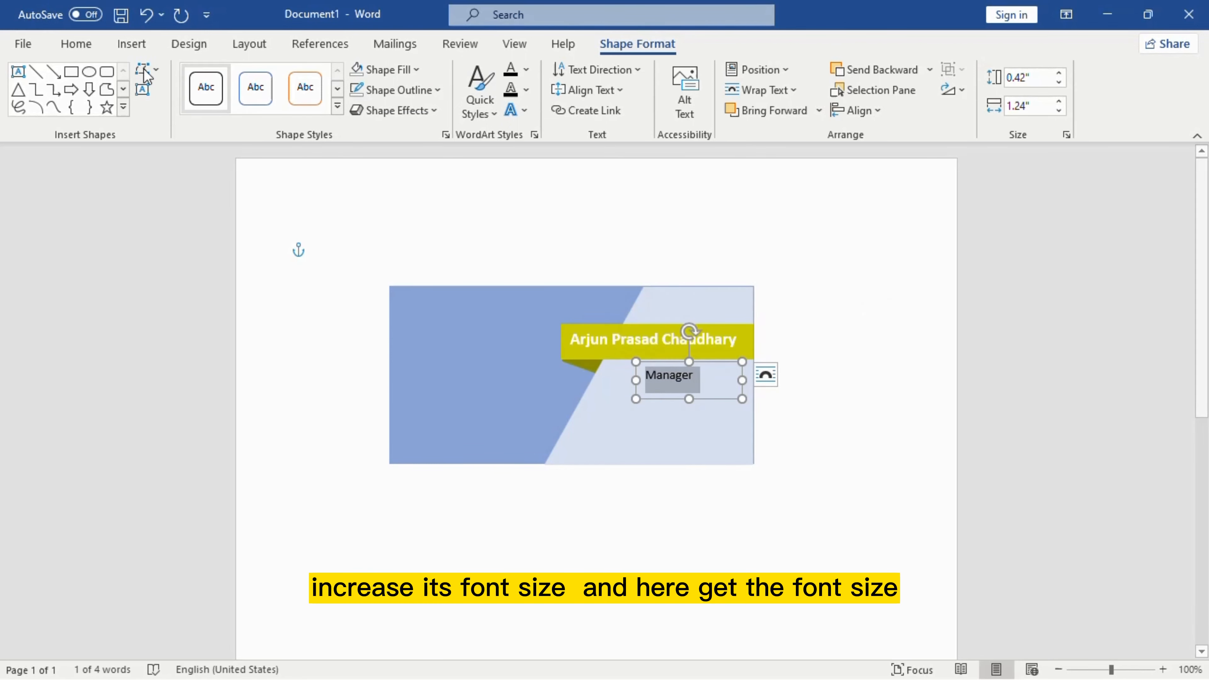
left_click(76, 43)
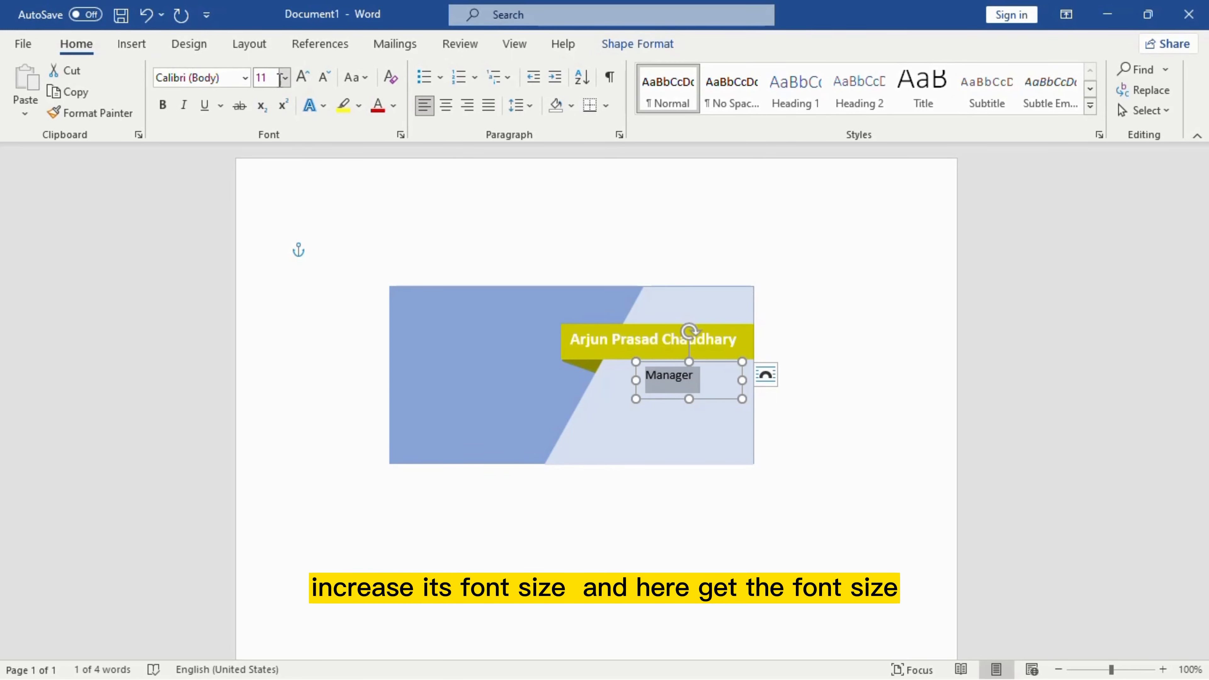
left_click(284, 78)
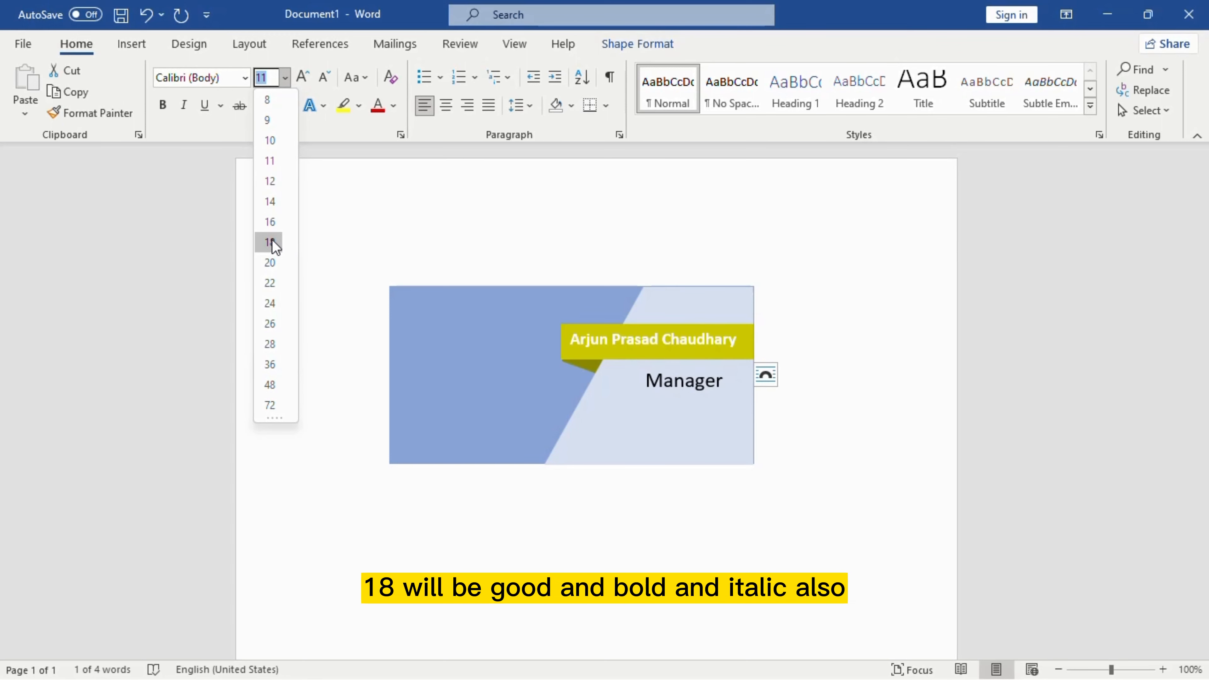
left_click(270, 242)
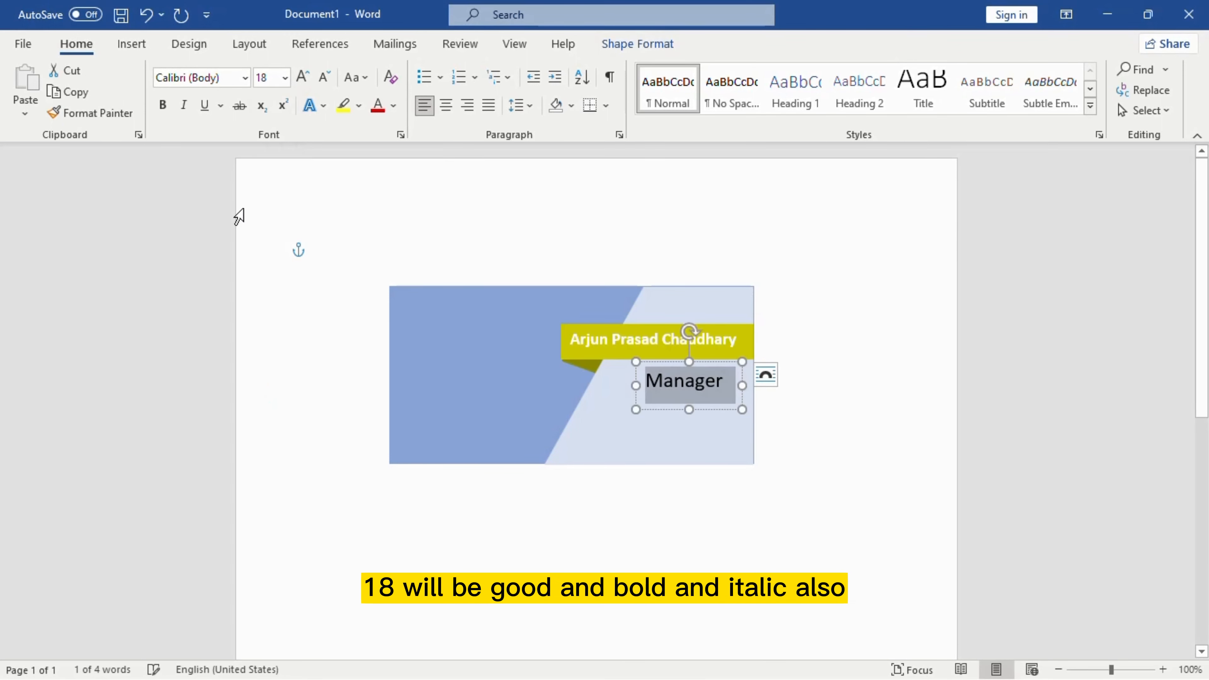
left_click(163, 104)
left_click(184, 105)
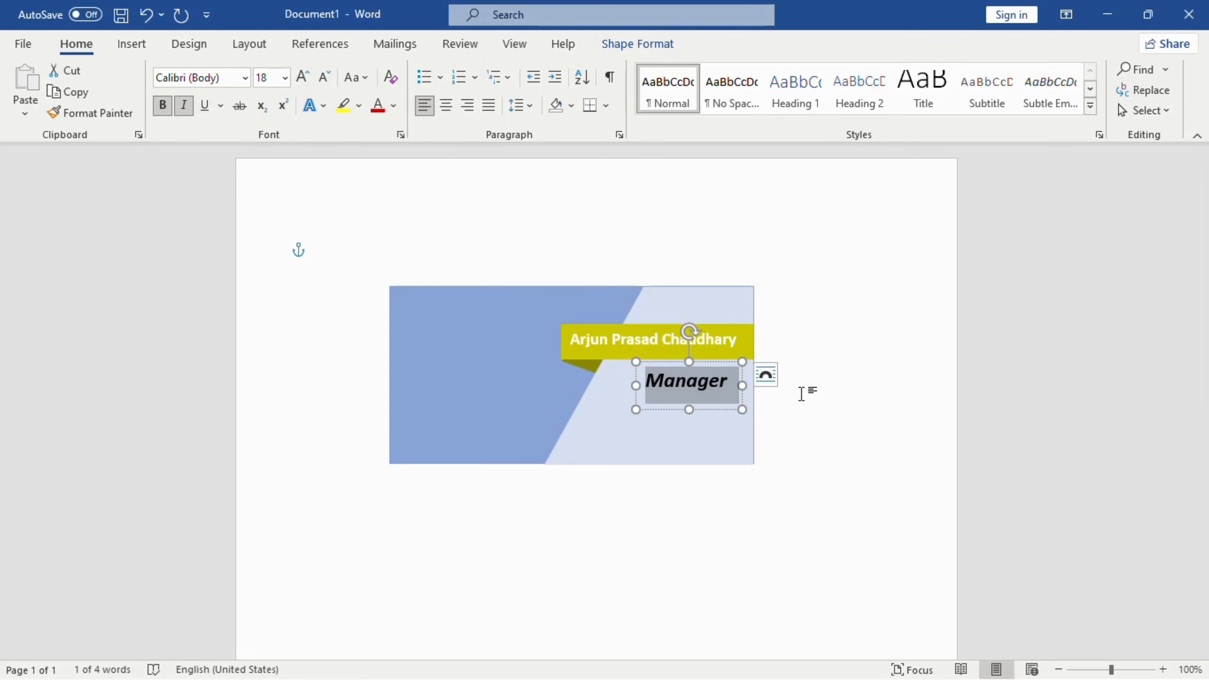
left_click(817, 407)
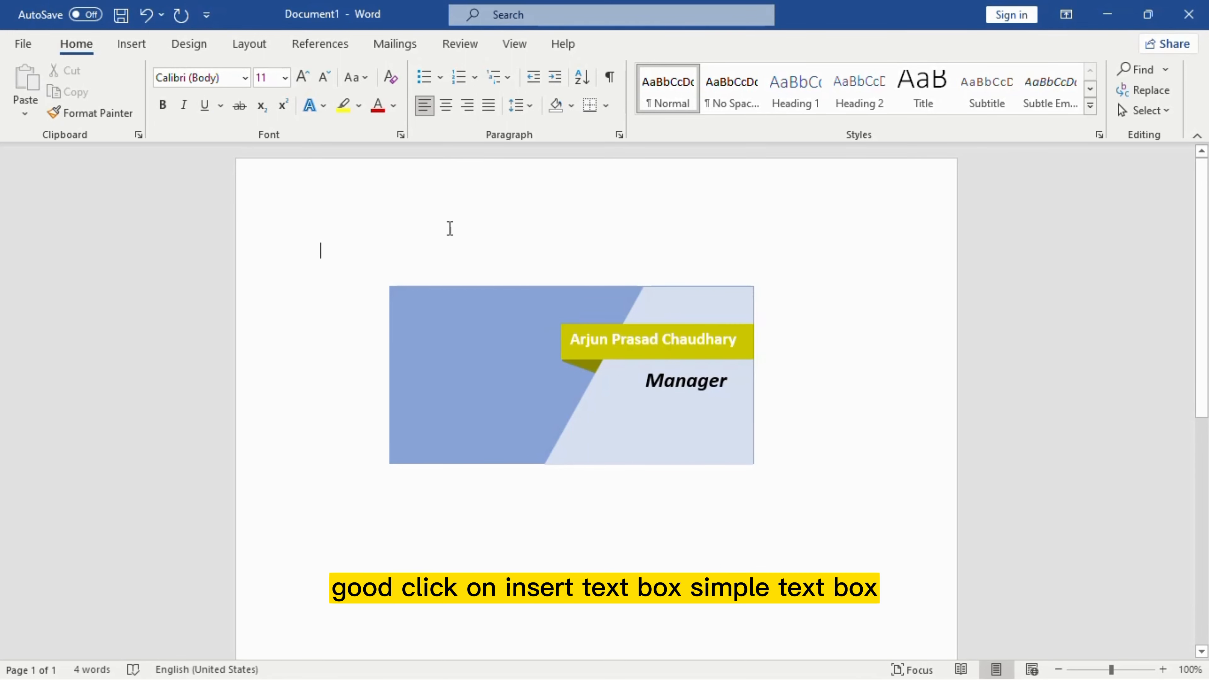
Step: Insert another Simple Text Box, clear its placeholder and start typing the phone number
left_click(129, 45)
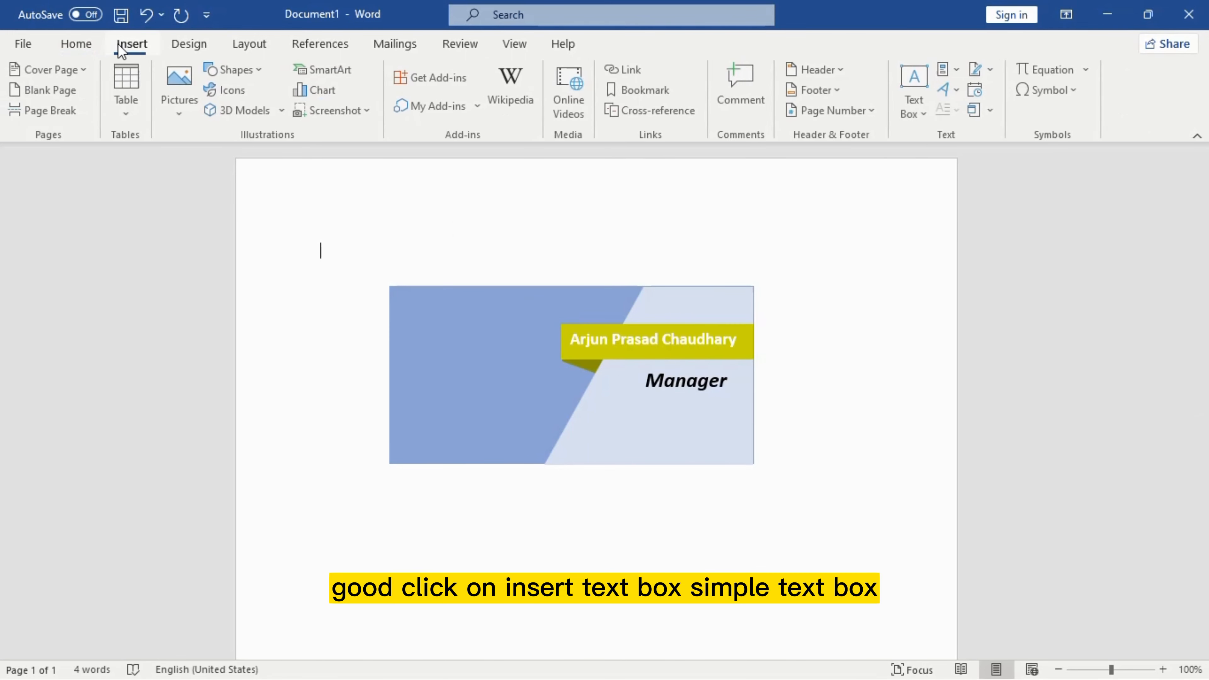
left_click(918, 93)
left_click(866, 158)
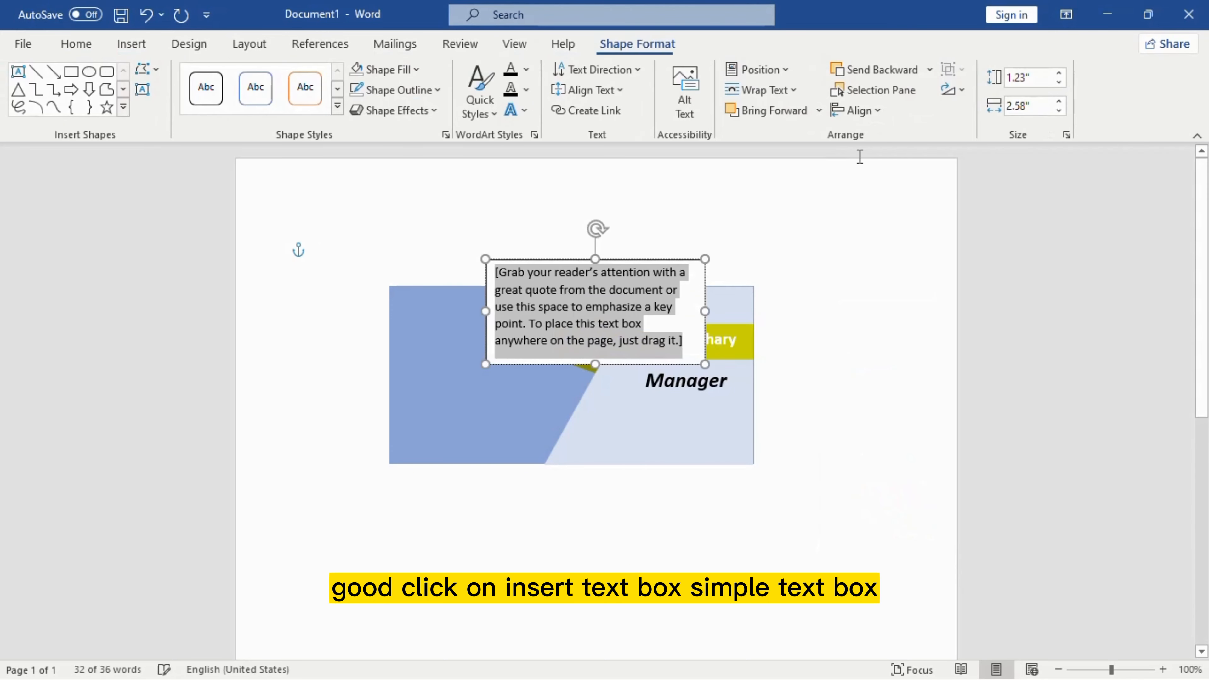
key("Delete")
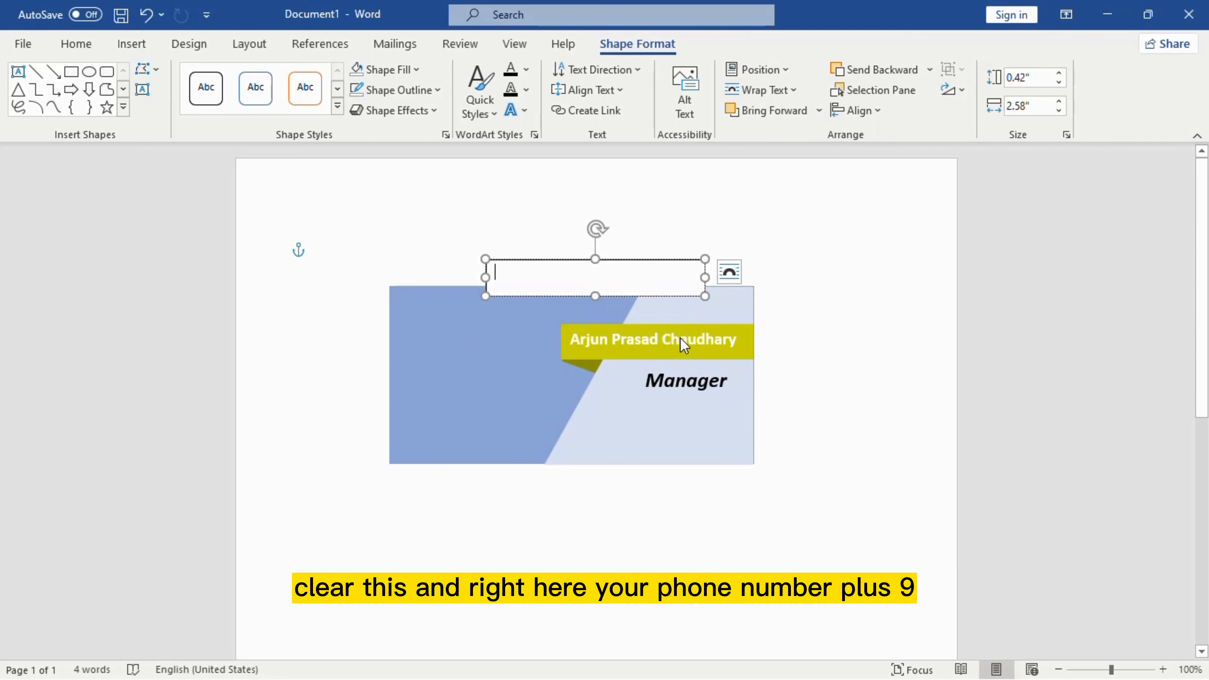
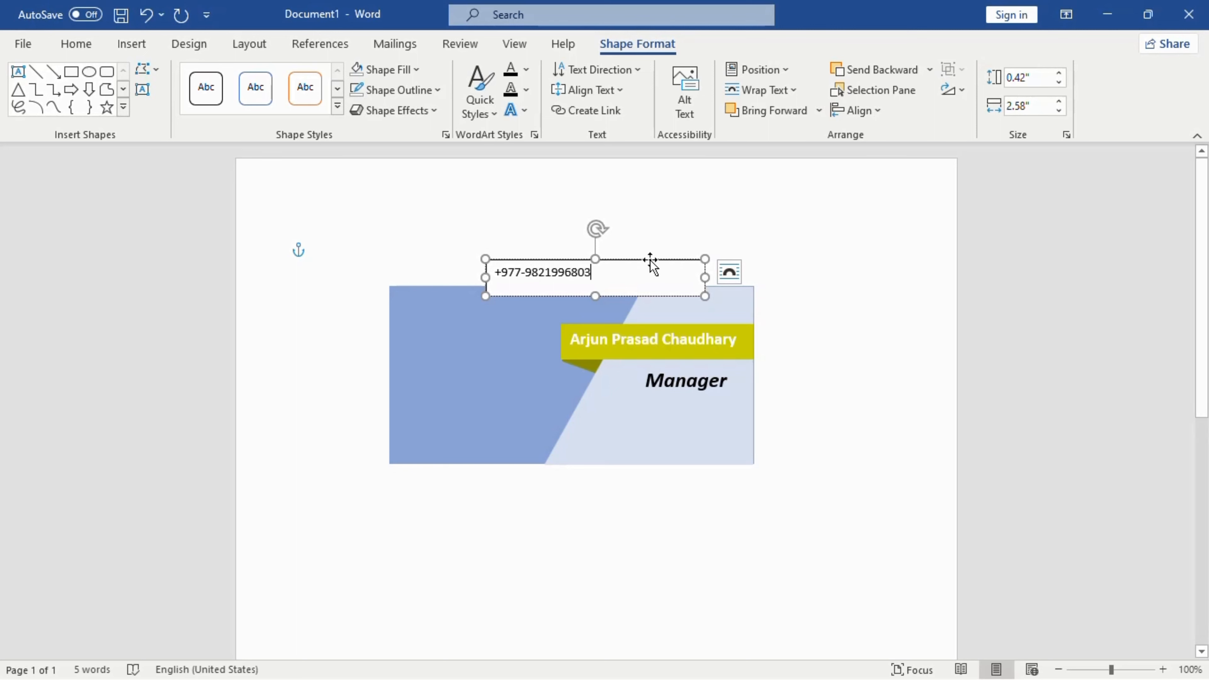
Step: Move the box below Manager and add the e-mail address and website on new lines
left_click_drag(650, 260, 737, 426)
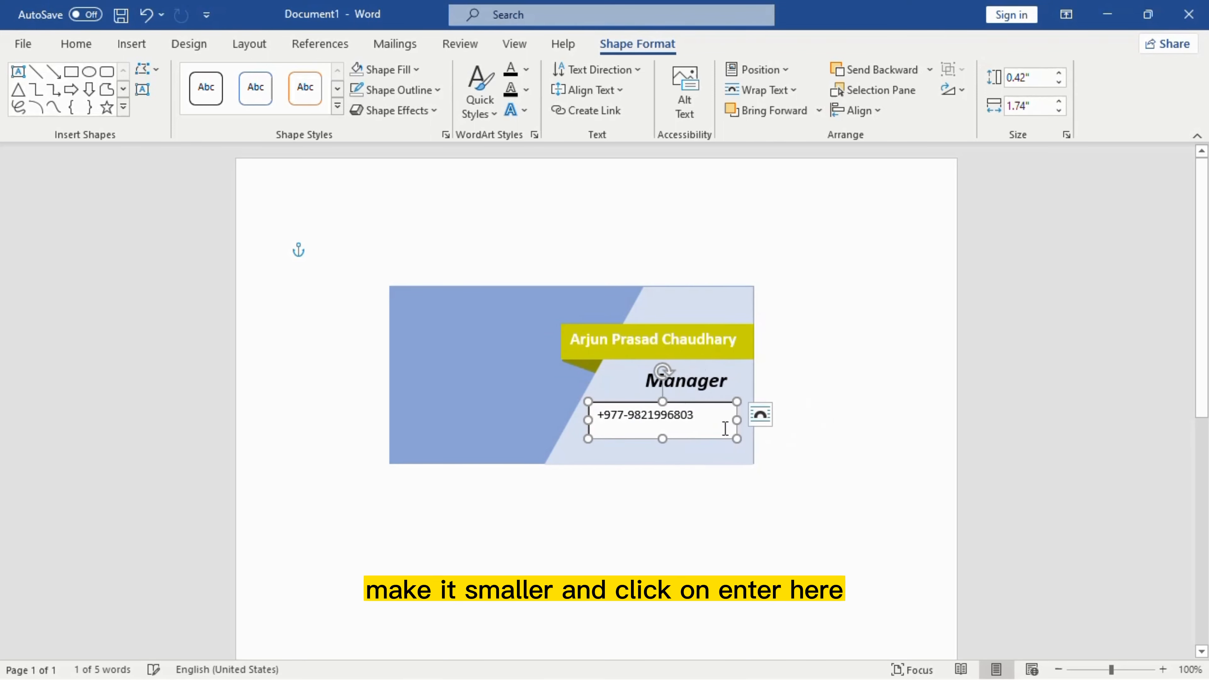
left_click(711, 419)
key("Return")
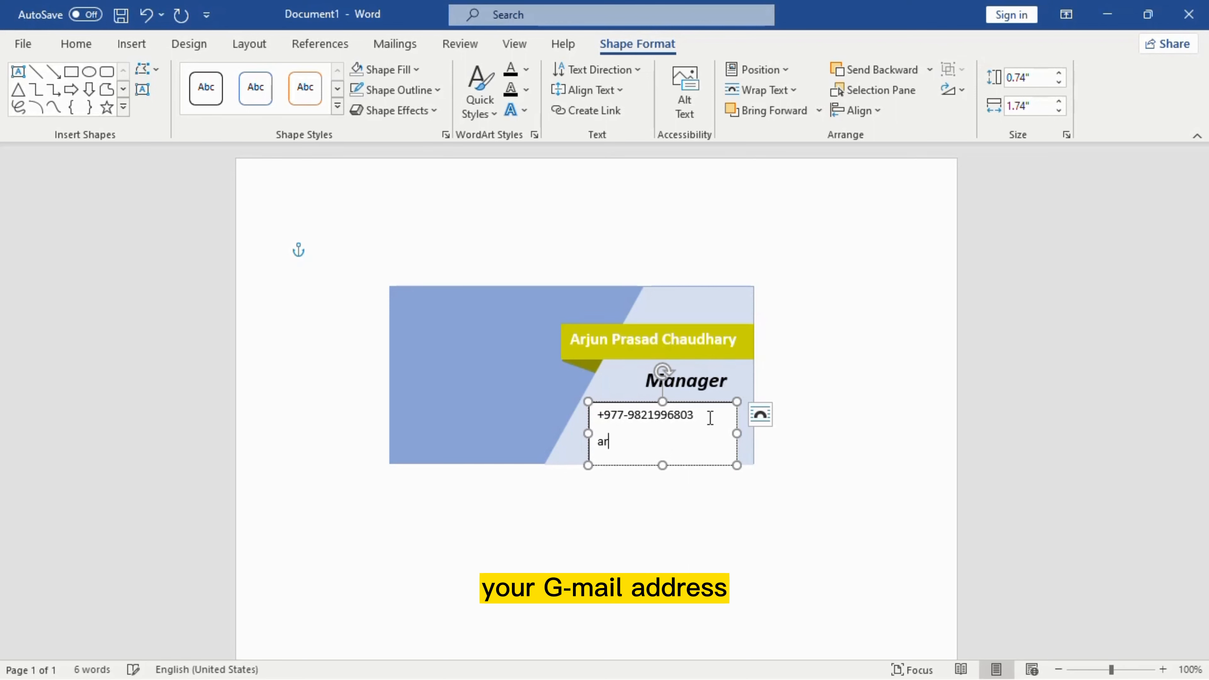
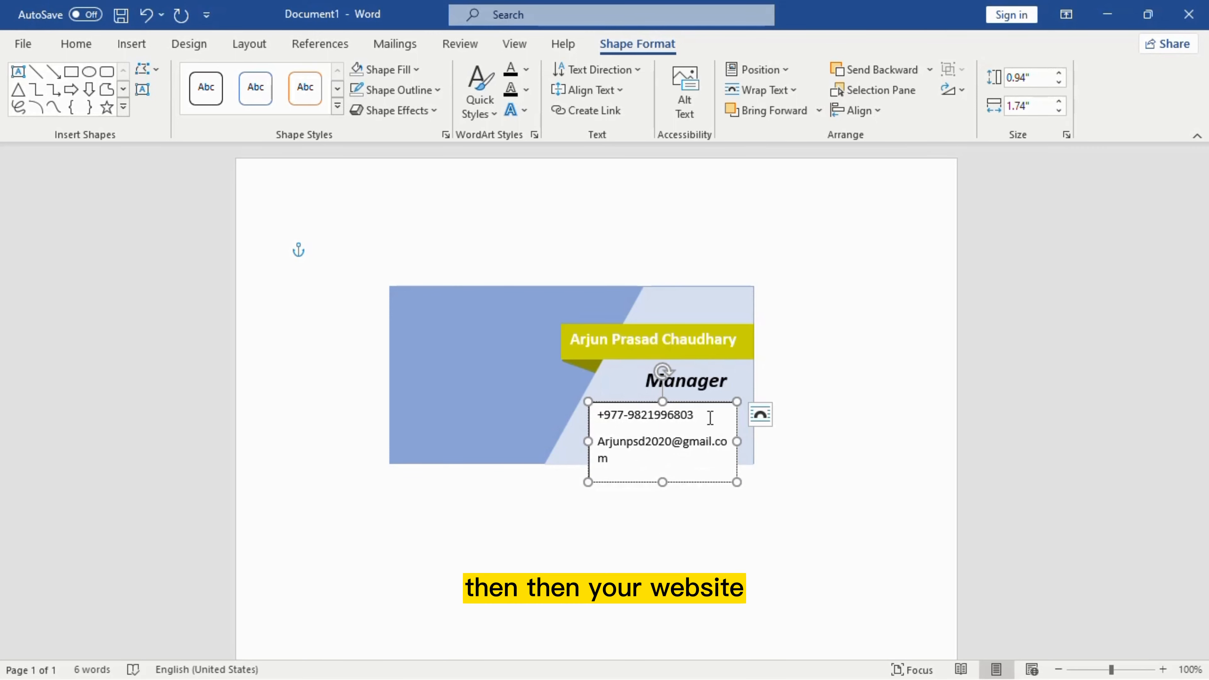
key("Return")
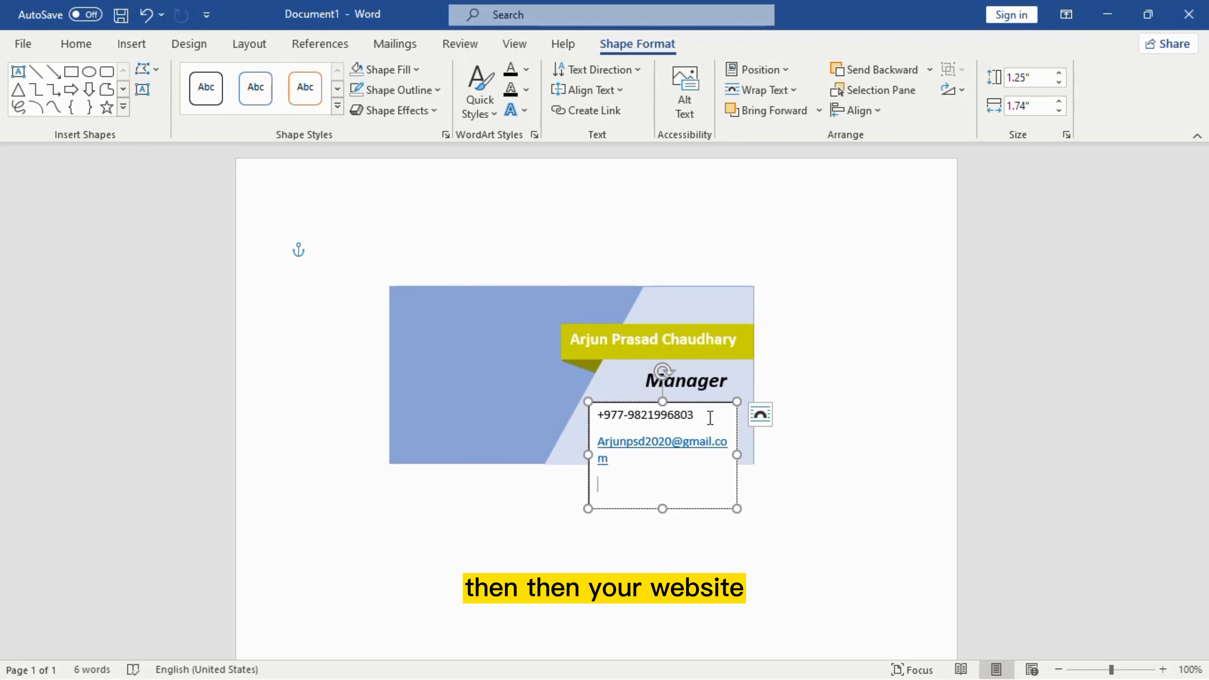
type("www.legendapc.g")
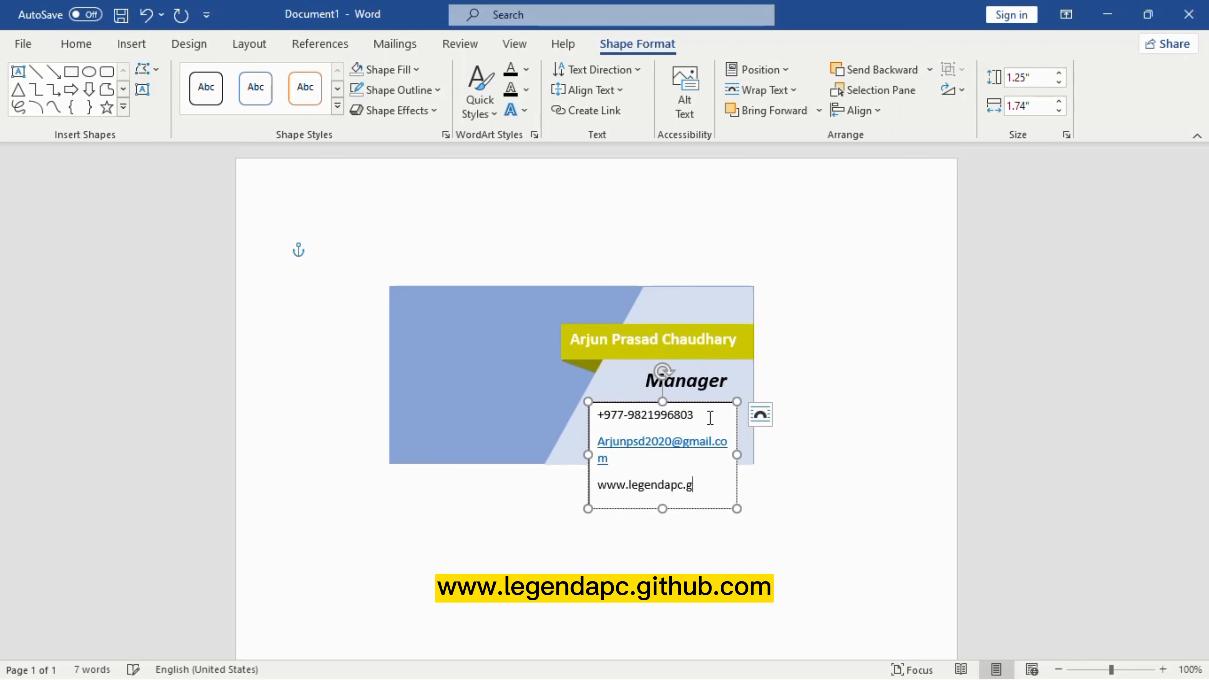
type("com")
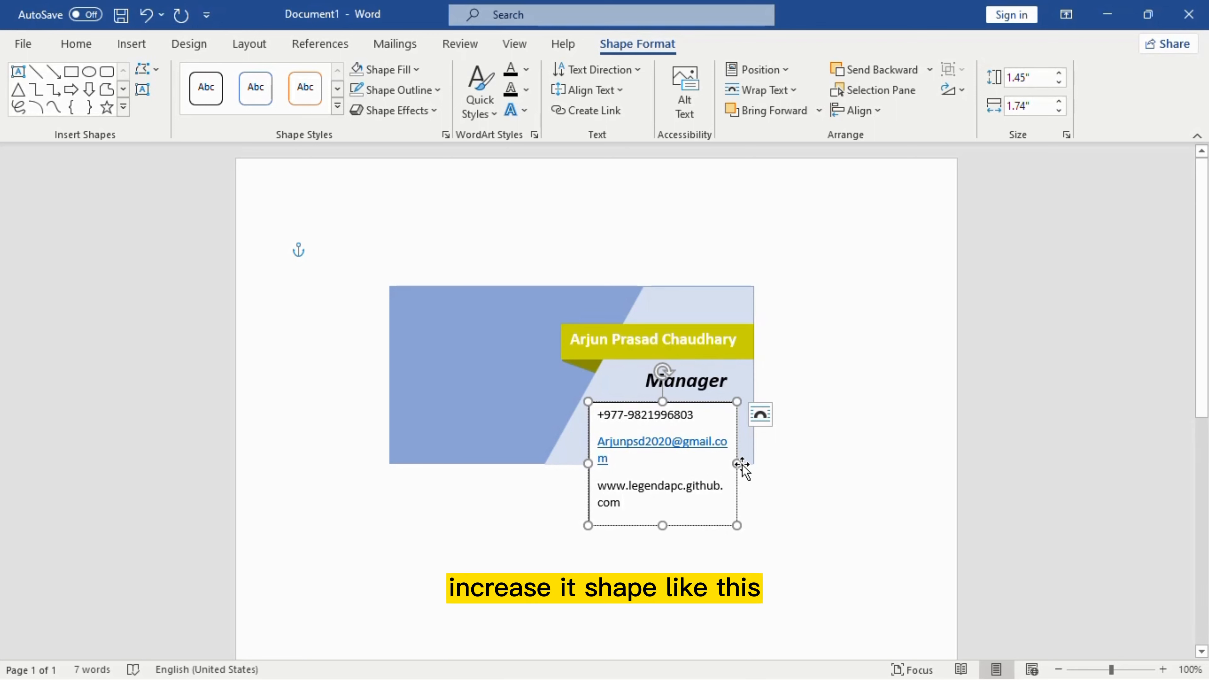
Step: Widen and reposition the contact box, setting No Fill and No Outline
left_click_drag(738, 465, 762, 468)
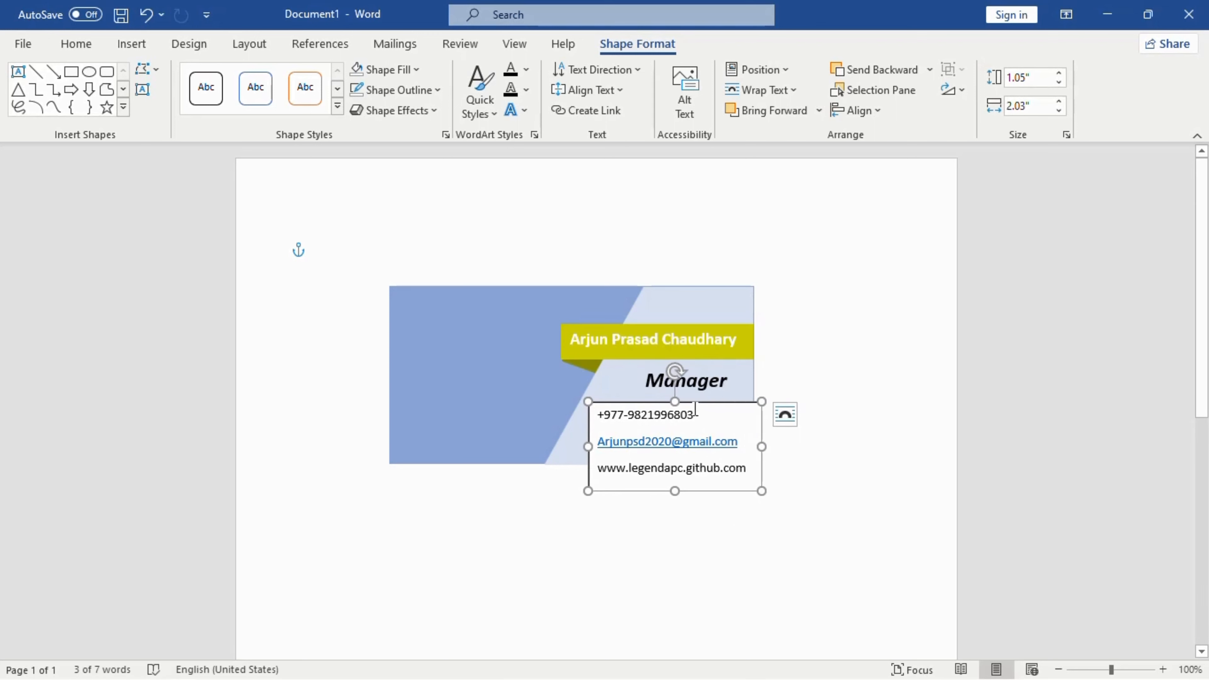
left_click_drag(698, 401, 686, 392)
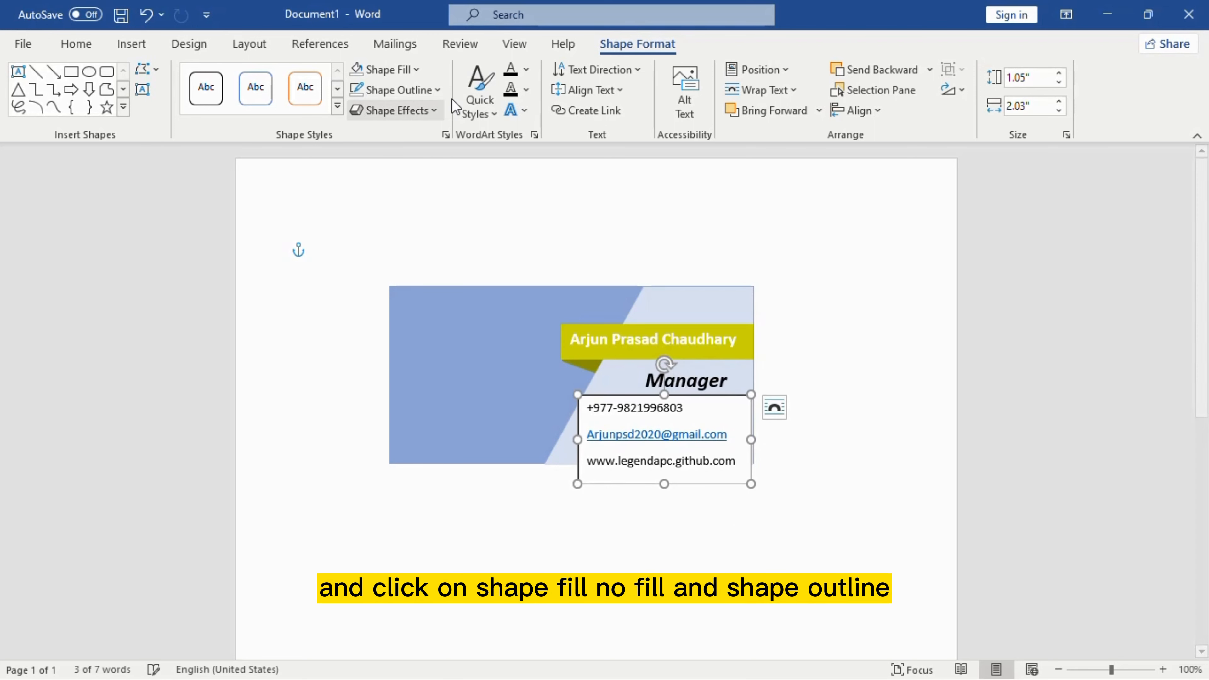
left_click(387, 70)
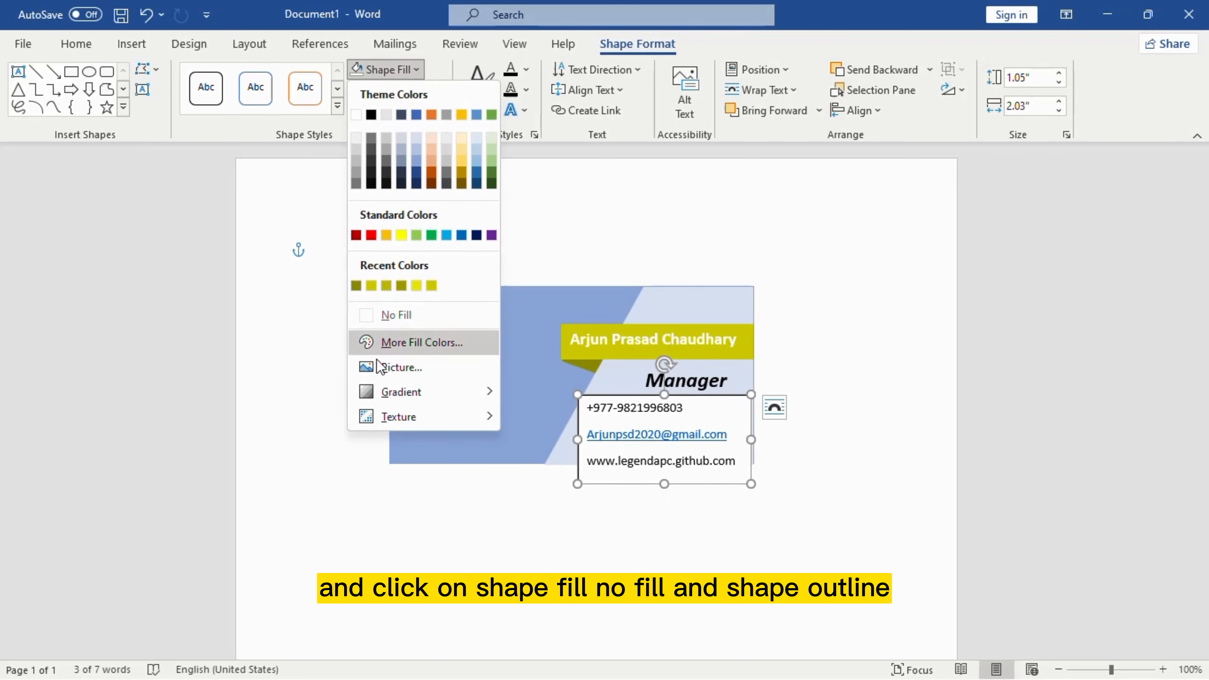
left_click(391, 315)
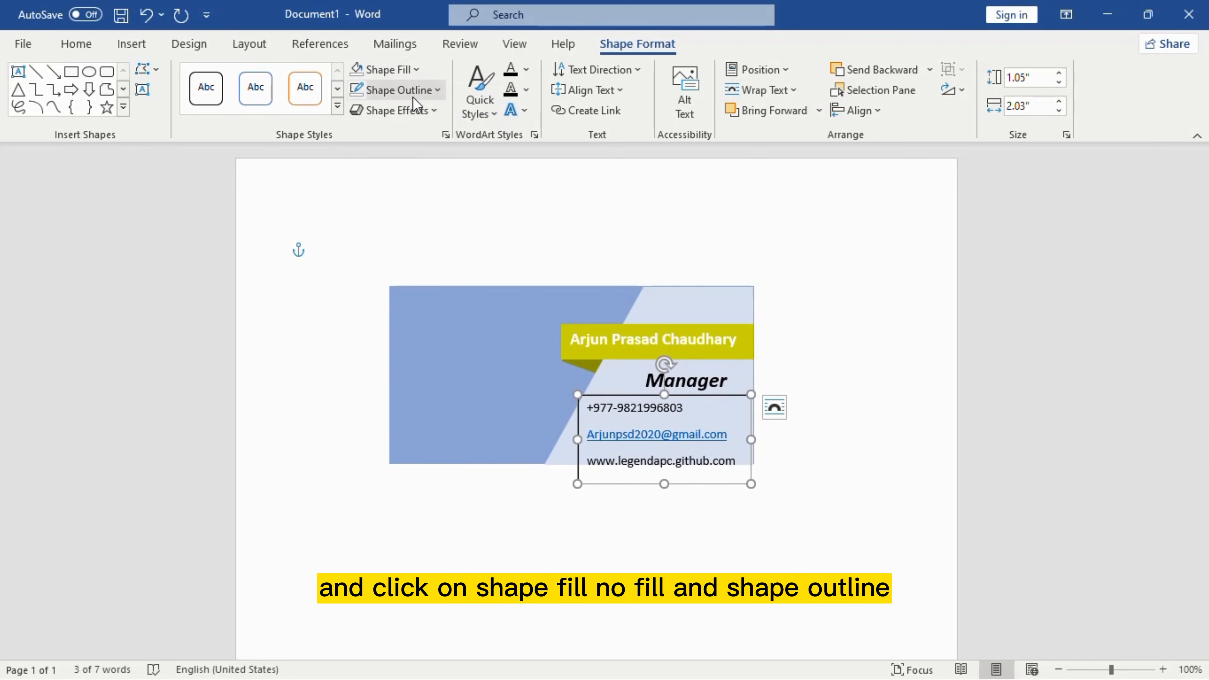
left_click(400, 90)
left_click(395, 337)
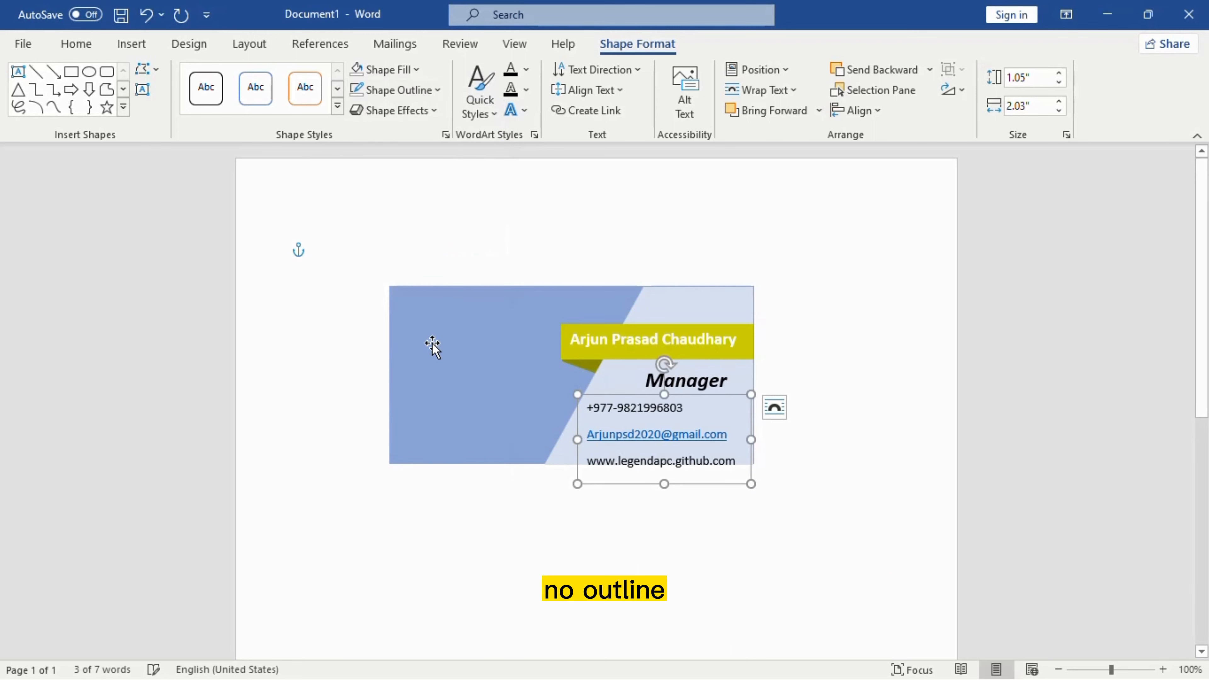
mouse_move(681, 397)
left_mouse_down()
mouse_move(672, 391)
mouse_move(683, 390)
left_mouse_up()
Step: Make the e-mail address lowercase, remove its underline and set its colour to black
left_click(795, 465)
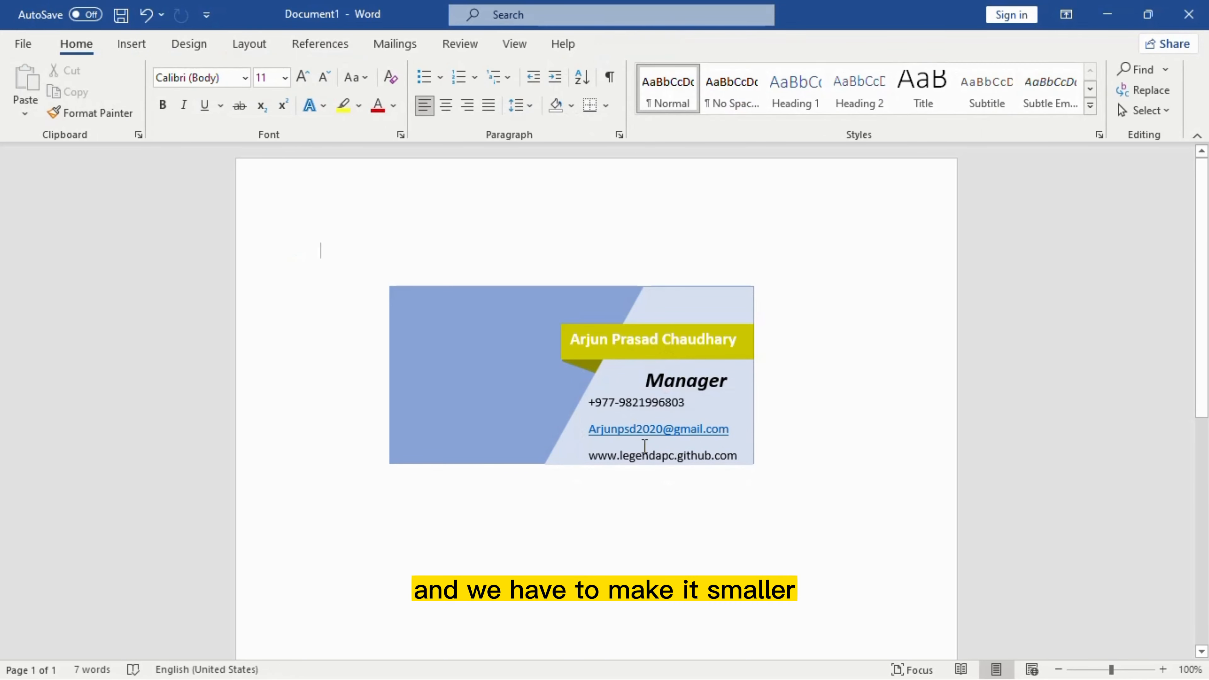
left_click(593, 434)
left_click_drag(589, 431, 731, 425)
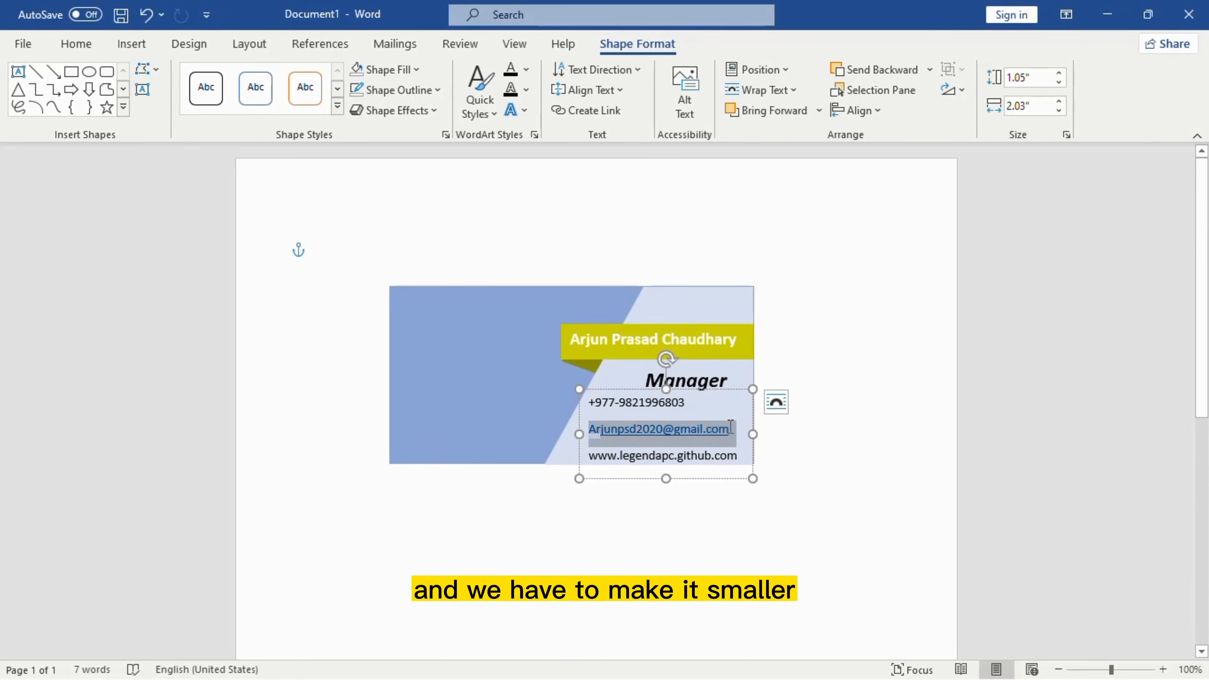
left_click(89, 44)
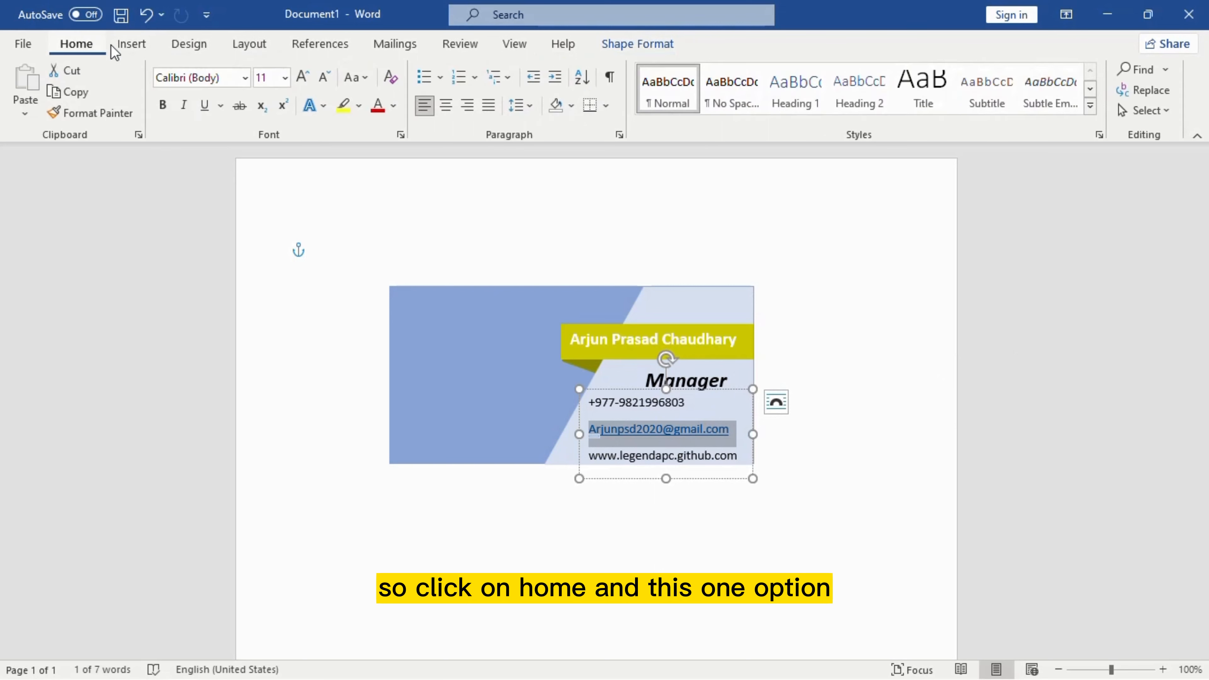
left_click(361, 82)
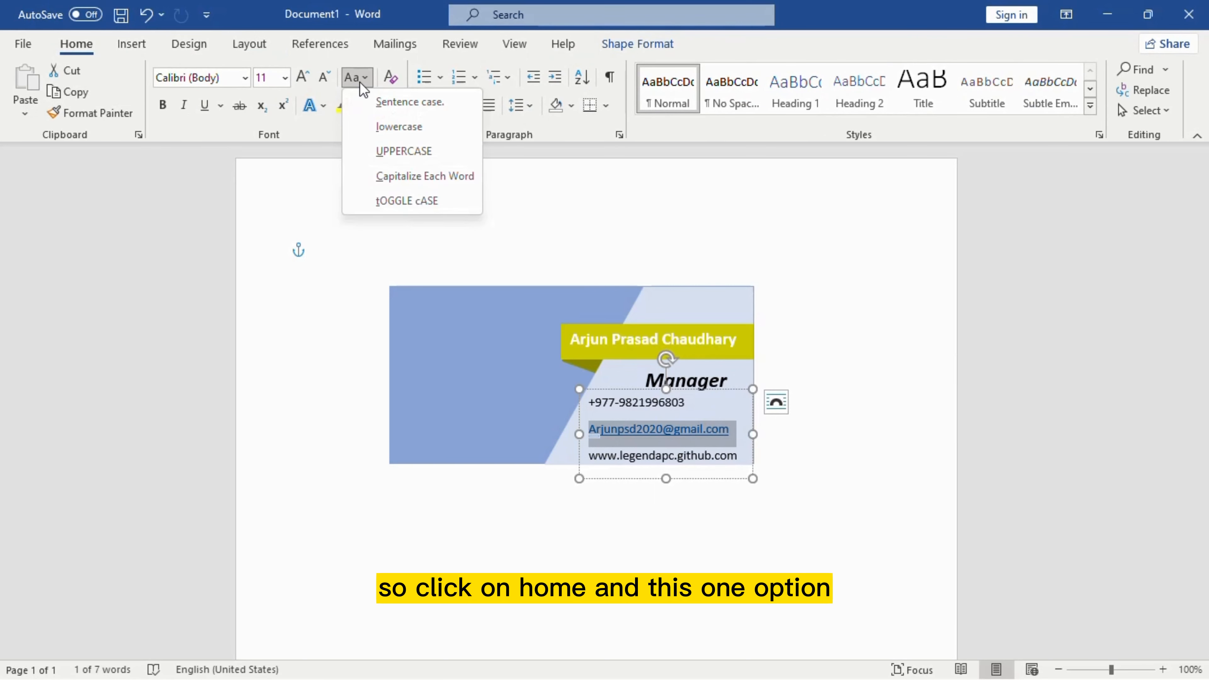
left_click(381, 127)
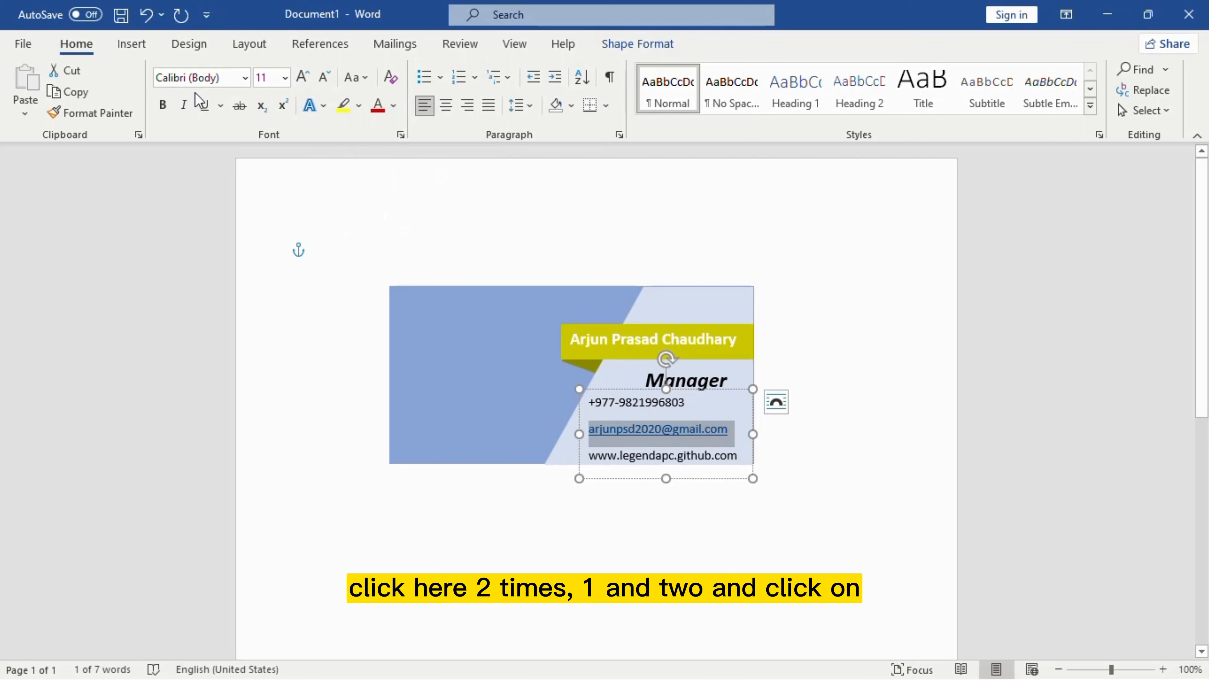
left_click(203, 107)
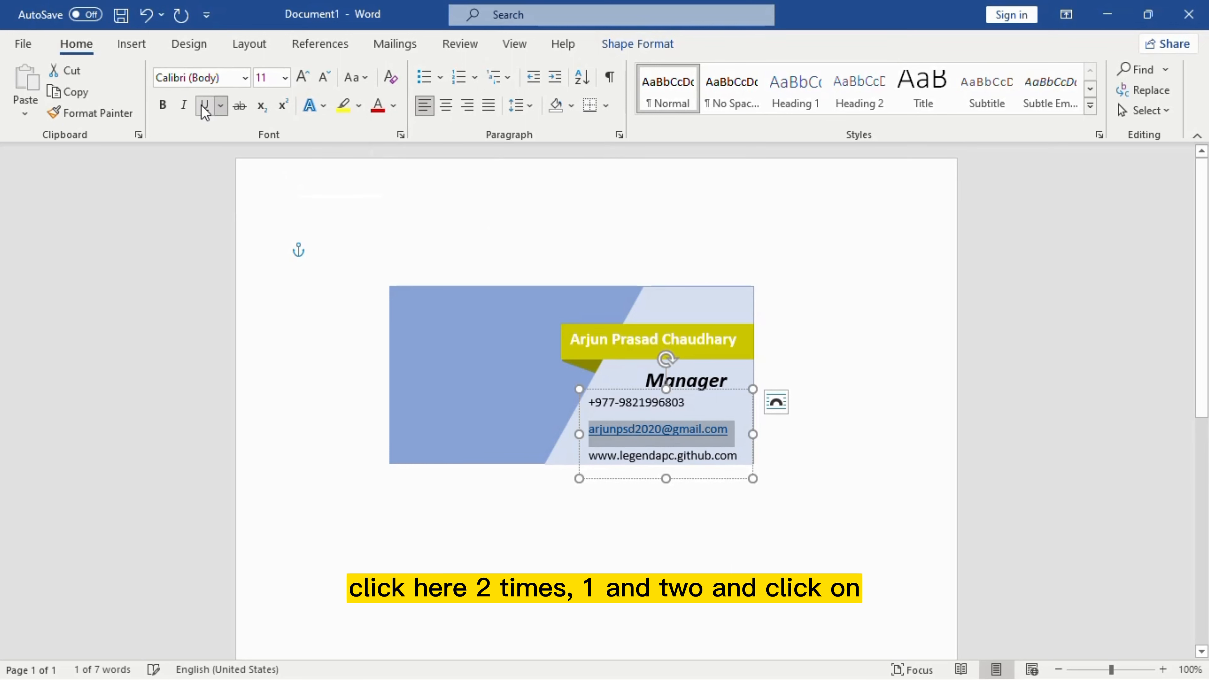
left_click(203, 107)
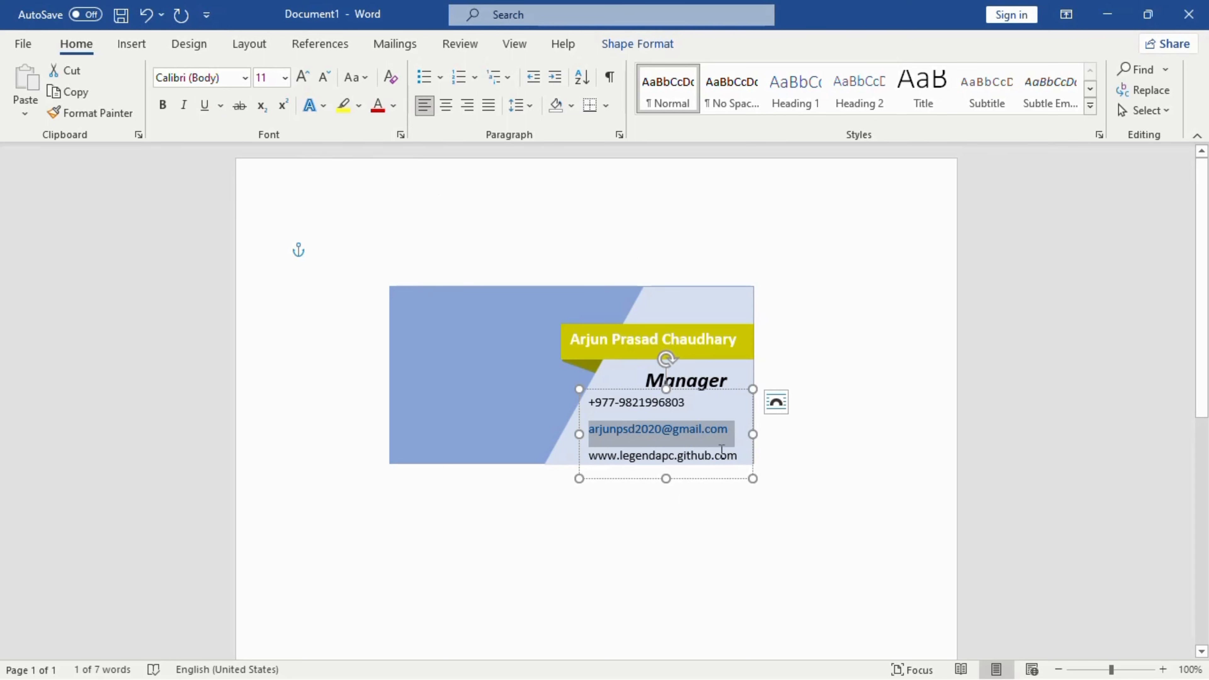
left_click(394, 114)
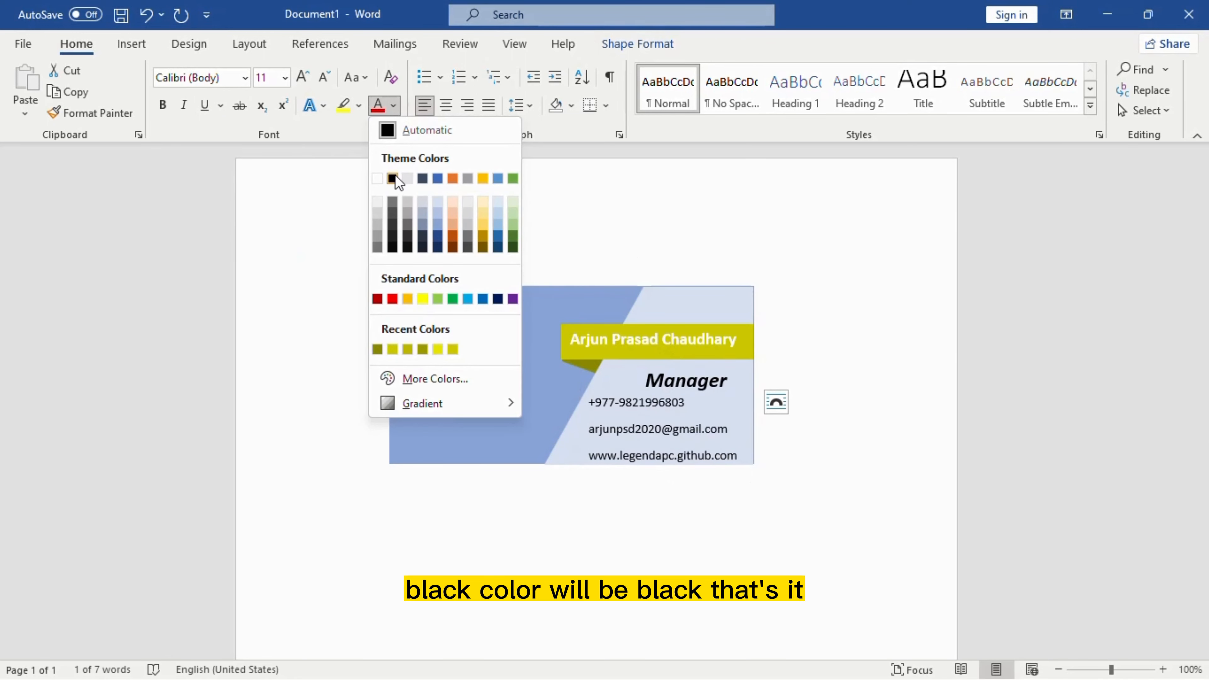
left_click(397, 181)
left_click(809, 407)
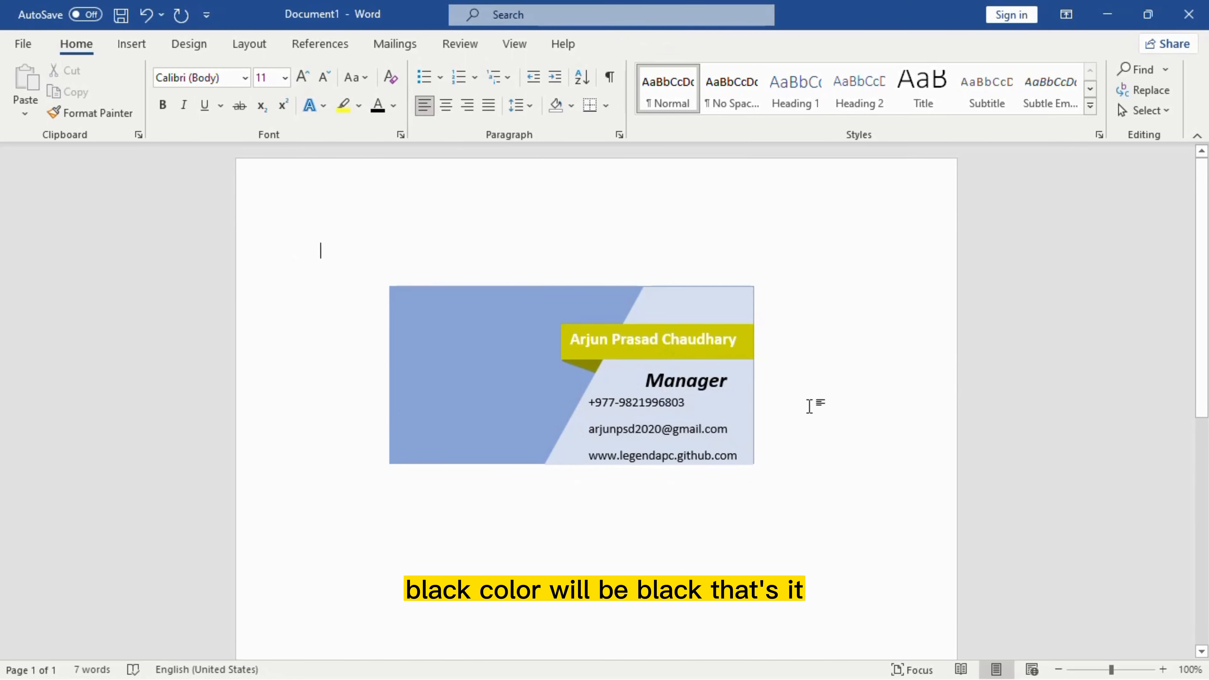
left_click(609, 411)
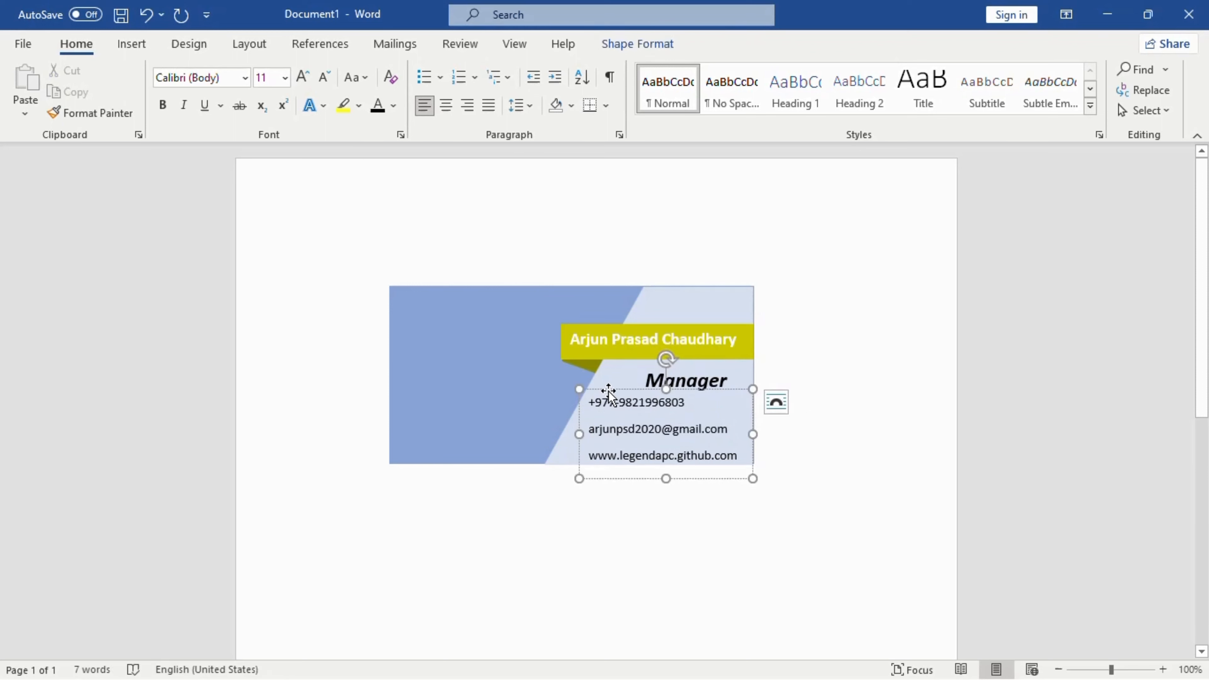
Step: Nudge the contact box slightly right and move the Manager title up and slightly right
left_click_drag(607, 392, 620, 391)
left_click(854, 381)
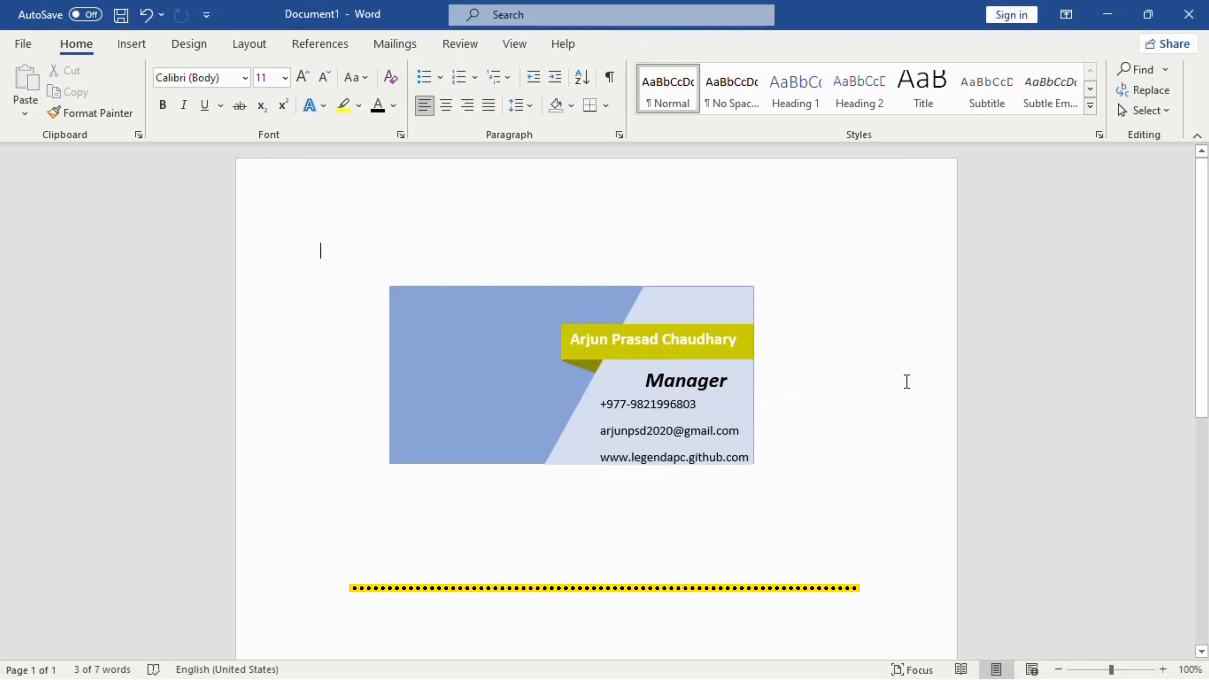
left_click(672, 381)
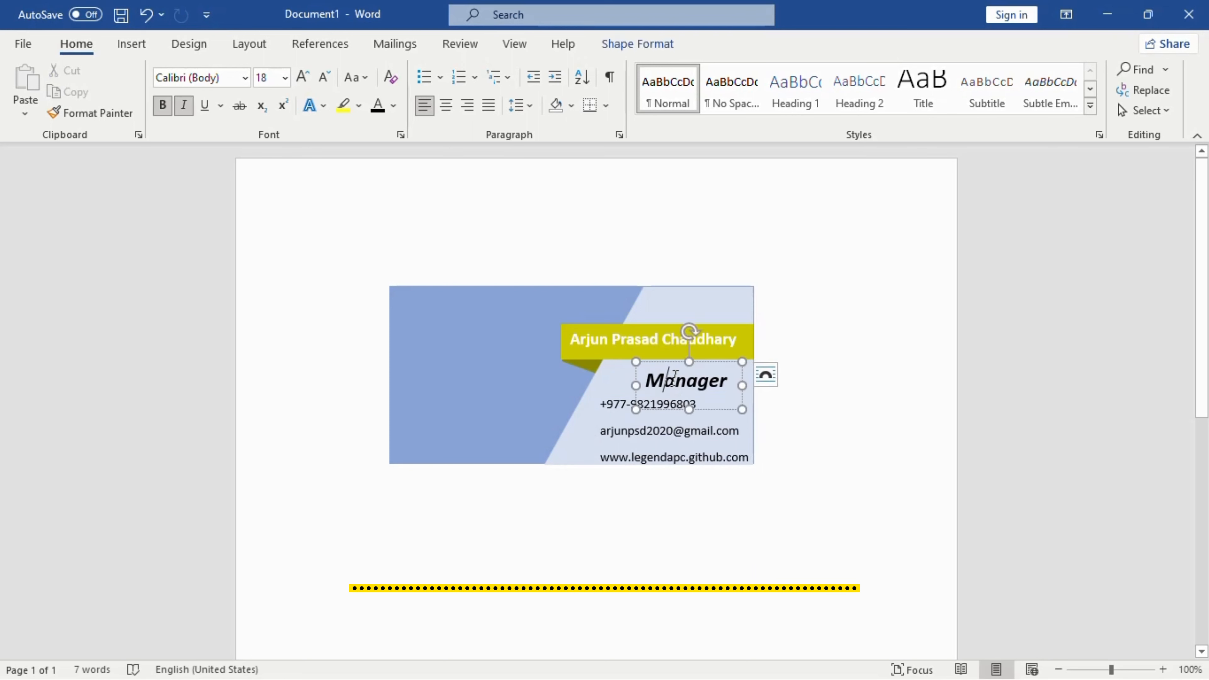
left_click_drag(678, 363, 688, 356)
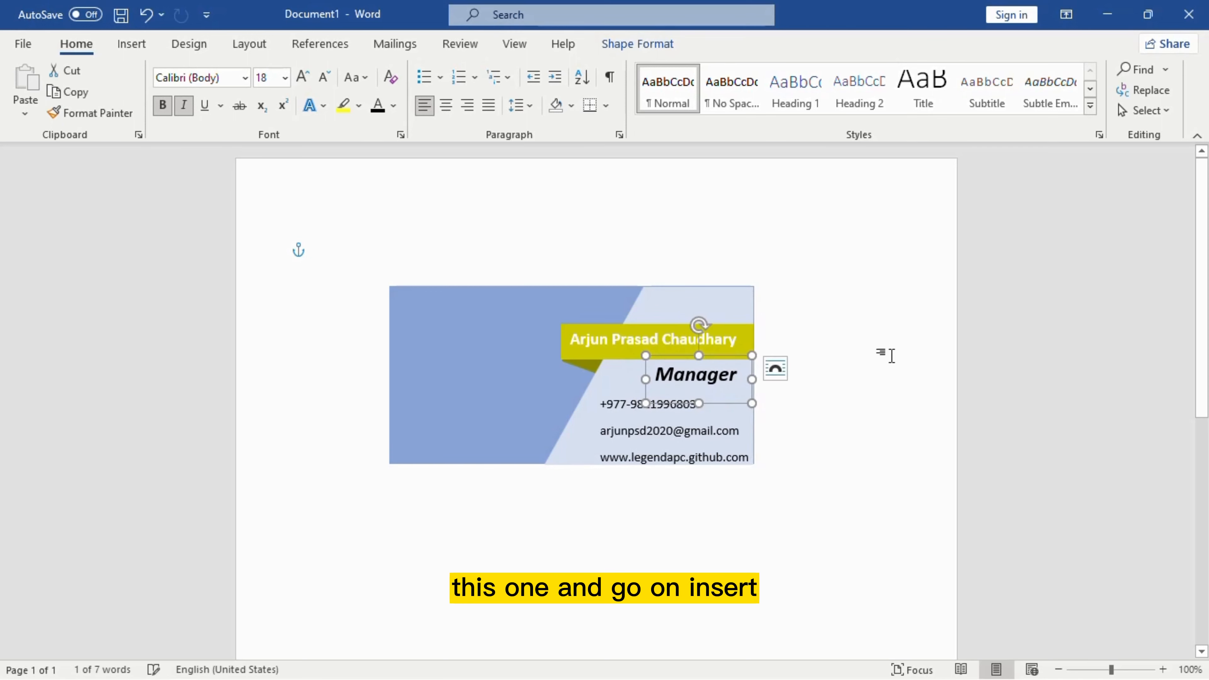
left_click(884, 351)
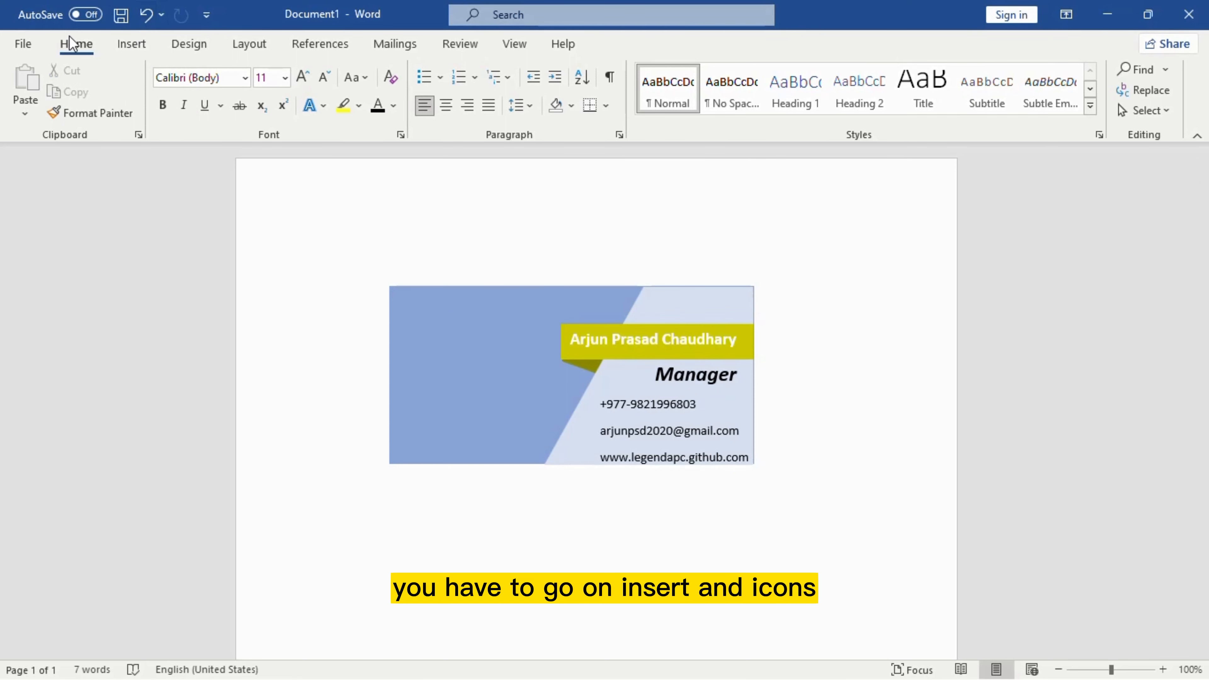
Step: Insert the phone handset icon from Word's Icons library
left_click(131, 44)
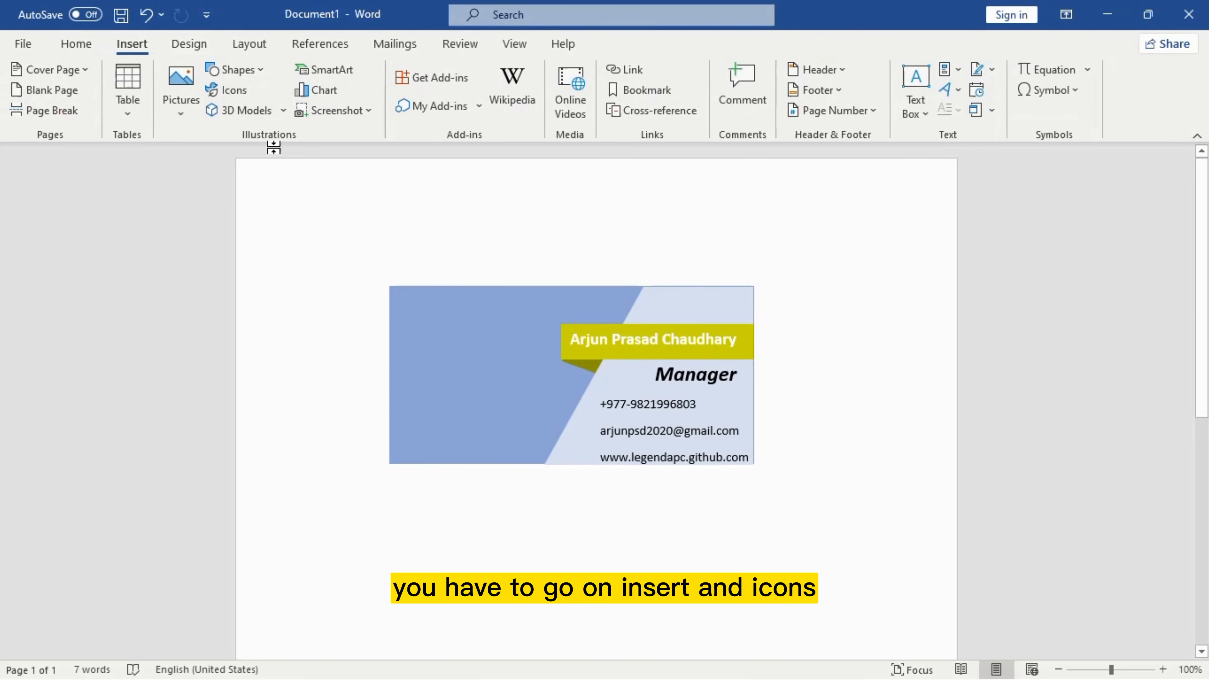
left_click(233, 90)
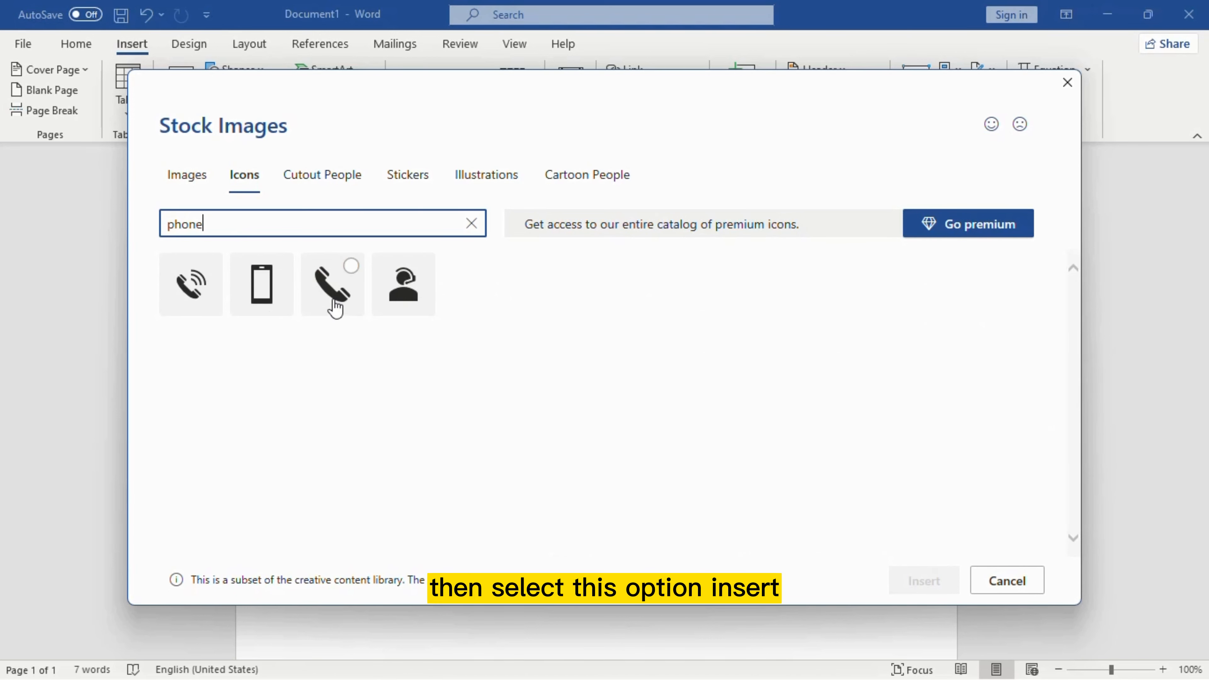
left_click(338, 298)
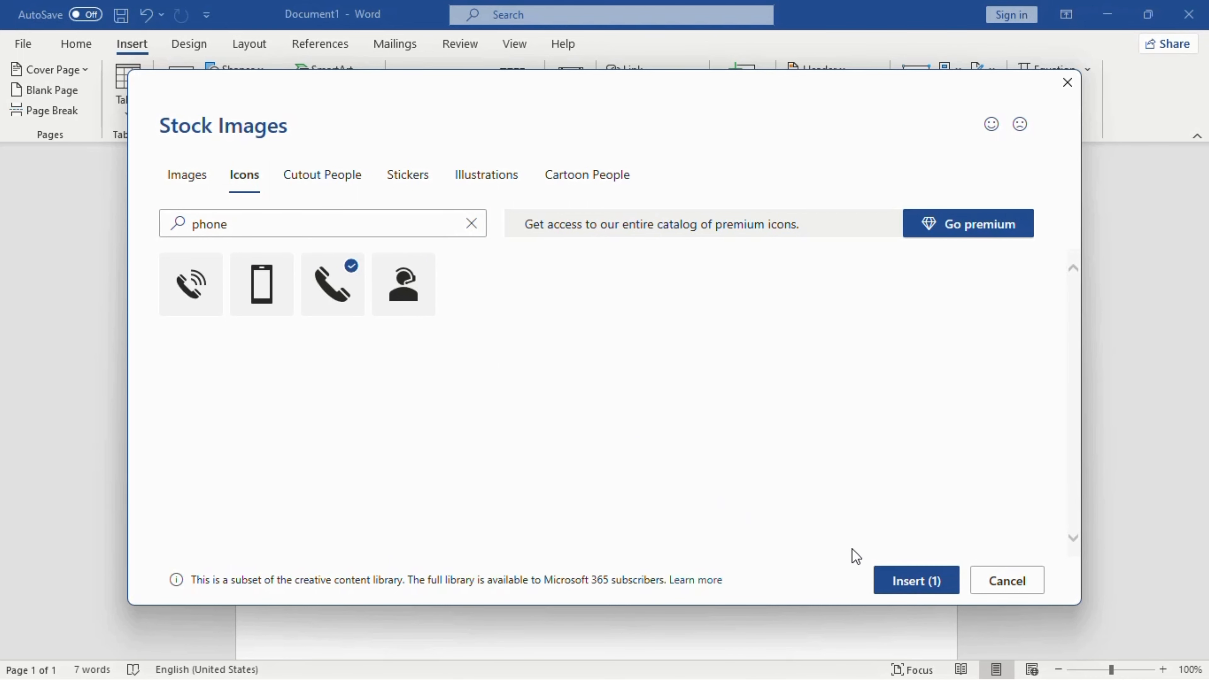
left_click(916, 580)
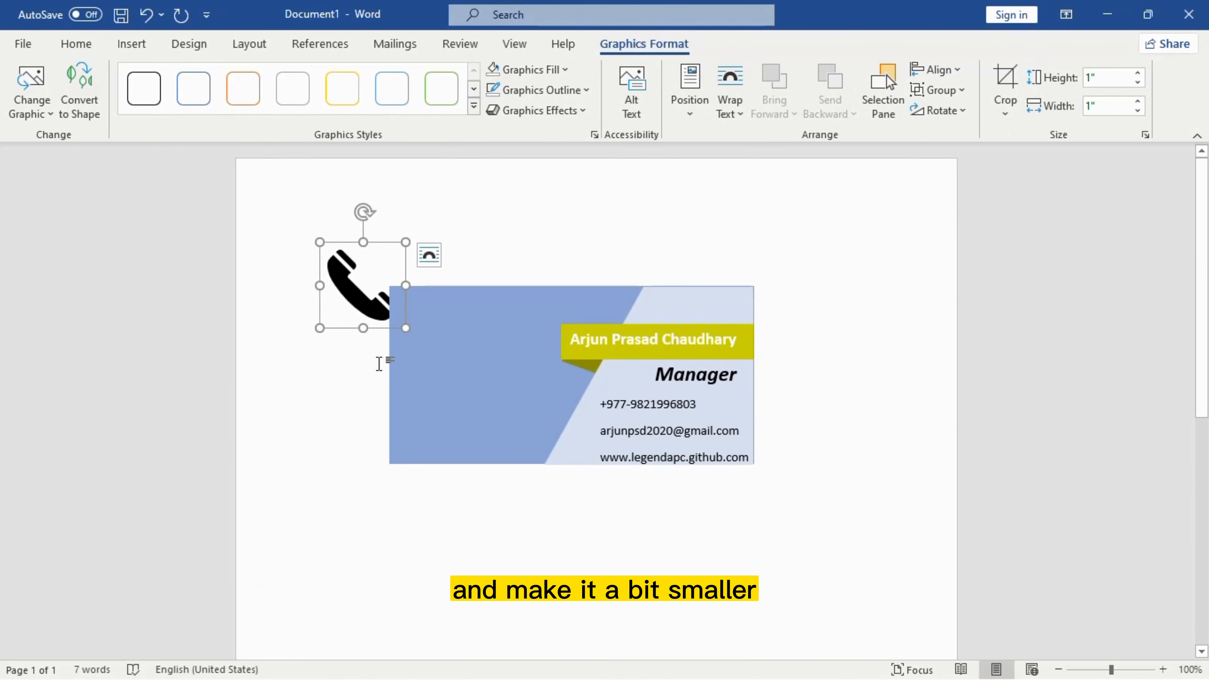
Step: Shrink the phone icon, set it to float freely, and move it beside the phone number
left_click_drag(405, 328, 352, 271)
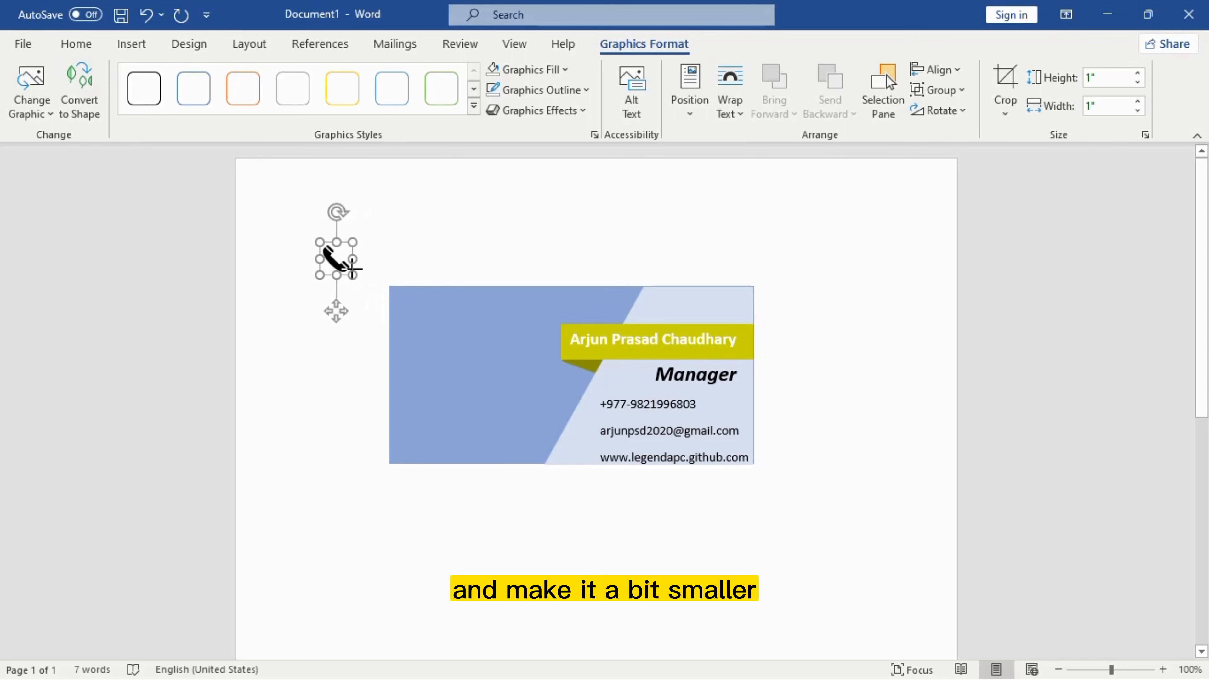
left_click(698, 124)
left_click(696, 258)
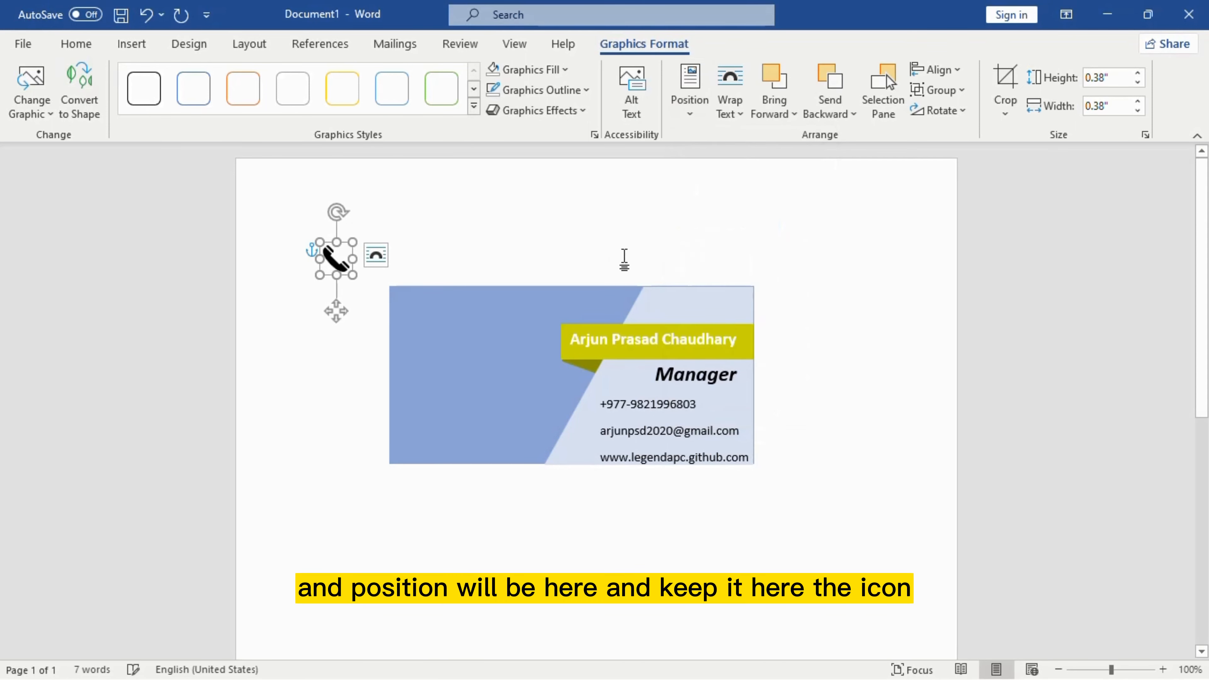
left_click_drag(339, 261, 590, 405)
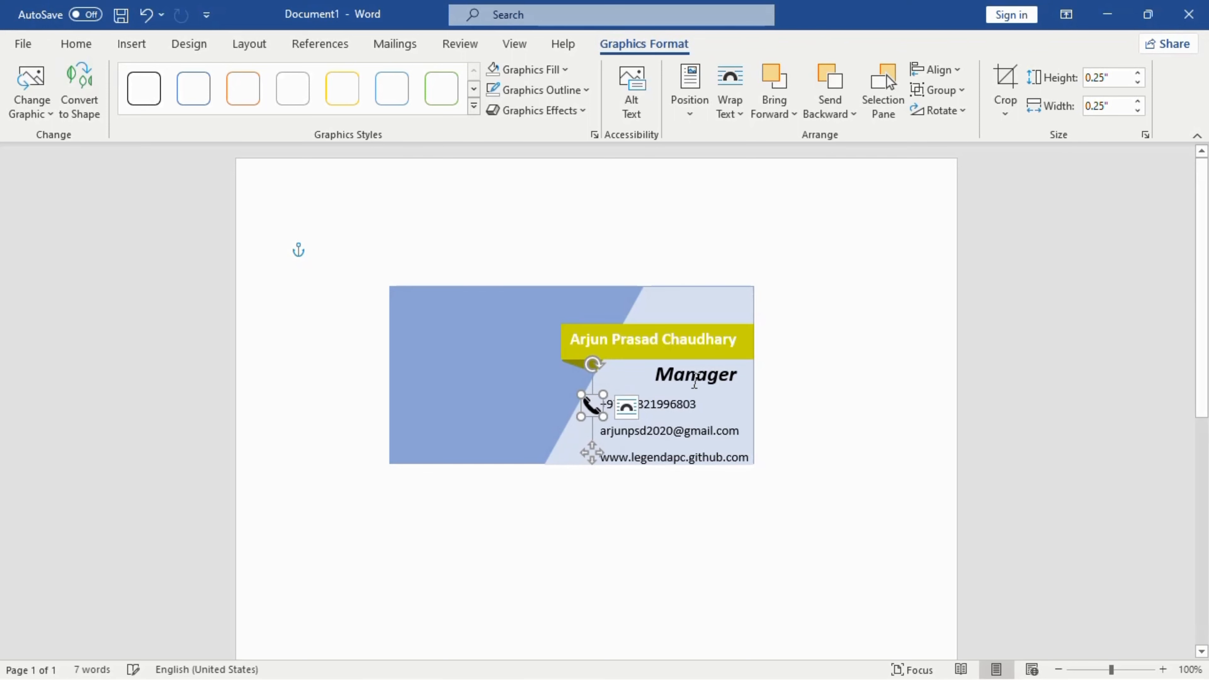
Step: Nudge the contact-lines text box slightly right and back into position
left_click(657, 408)
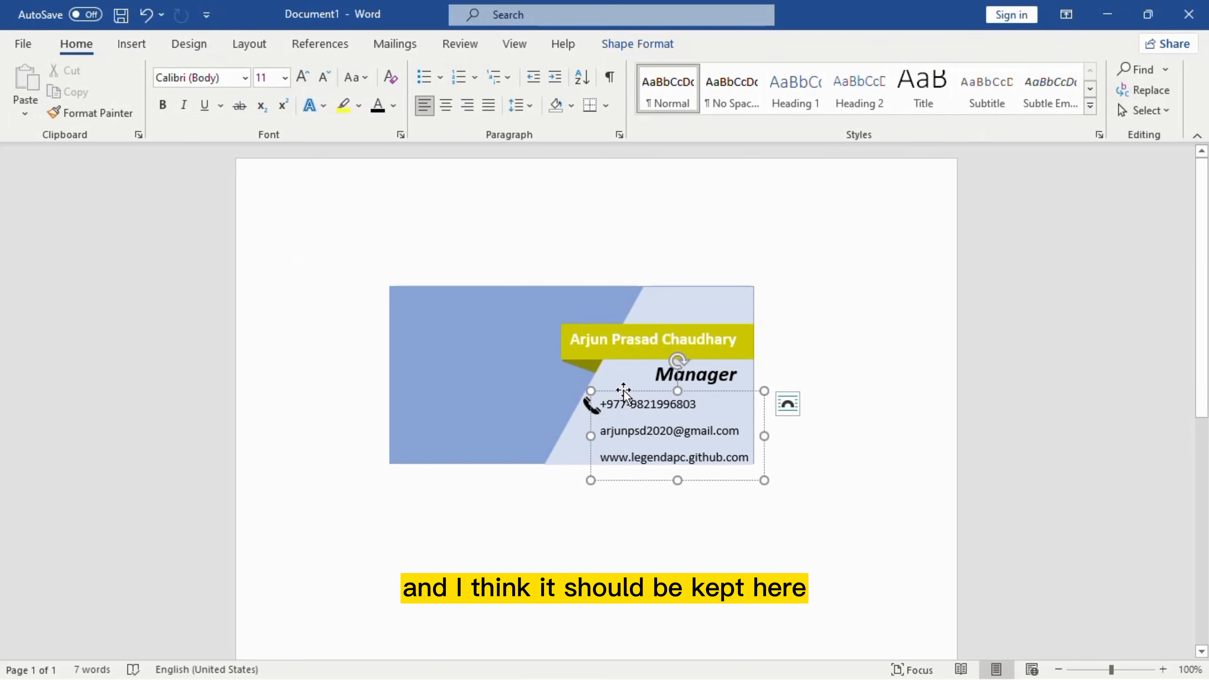
left_click_drag(624, 390, 638, 389)
left_click_drag(637, 389, 624, 389)
Step: Shrink the phone icon further to 0.25 × 0.25 inches so the full number shows
left_click(849, 407)
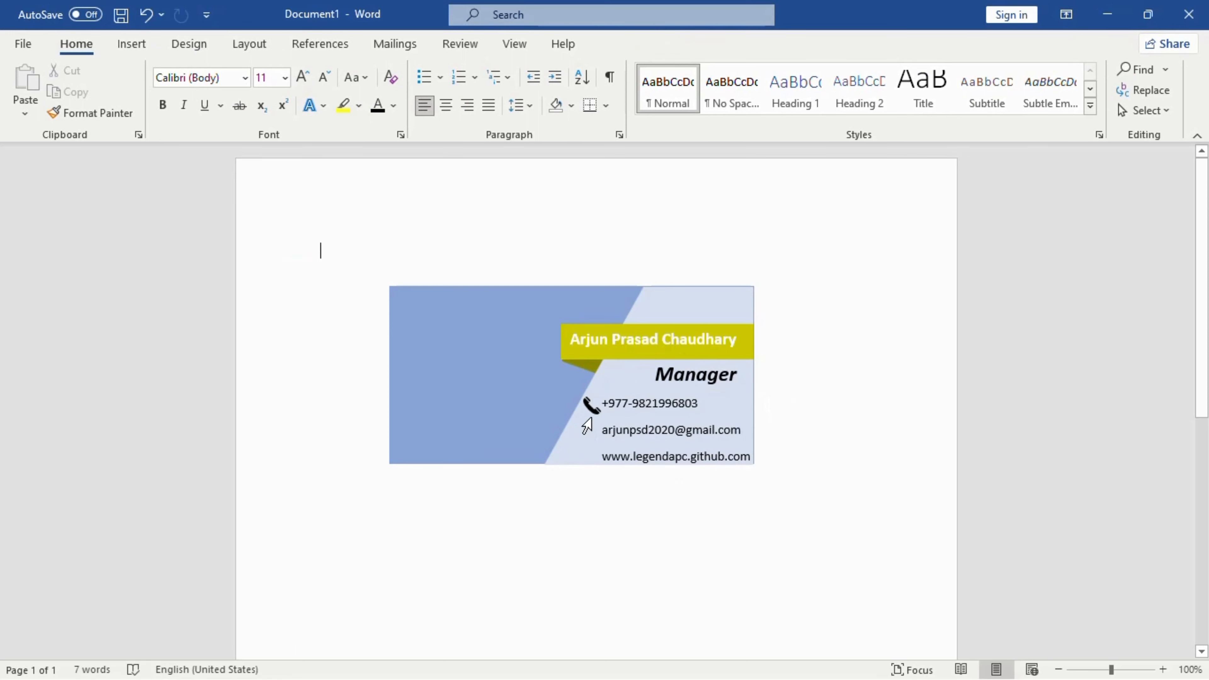
left_click(591, 406)
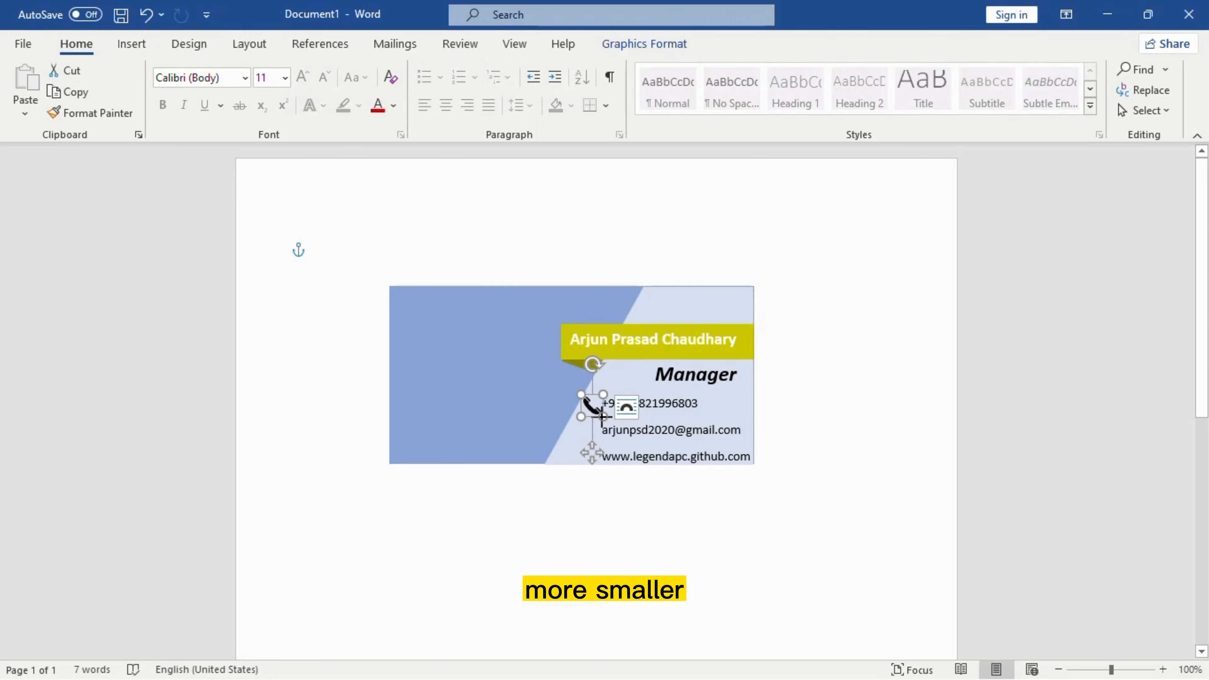
left_click_drag(602, 417, 588, 410)
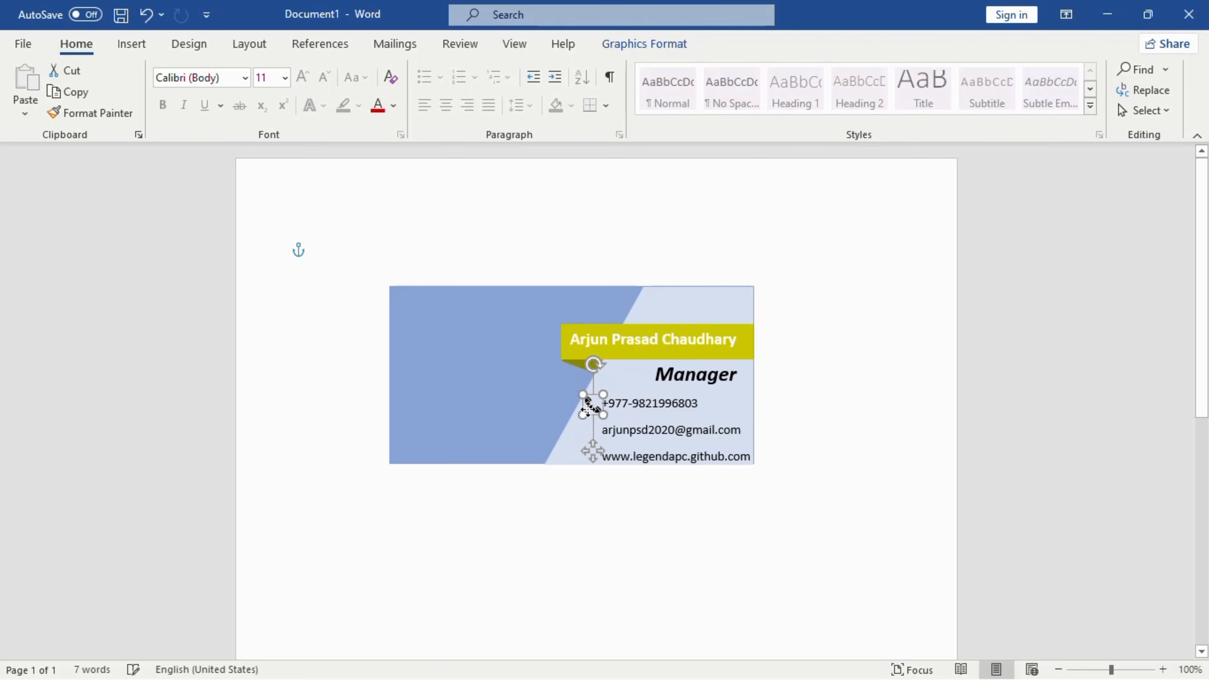
left_click(855, 386)
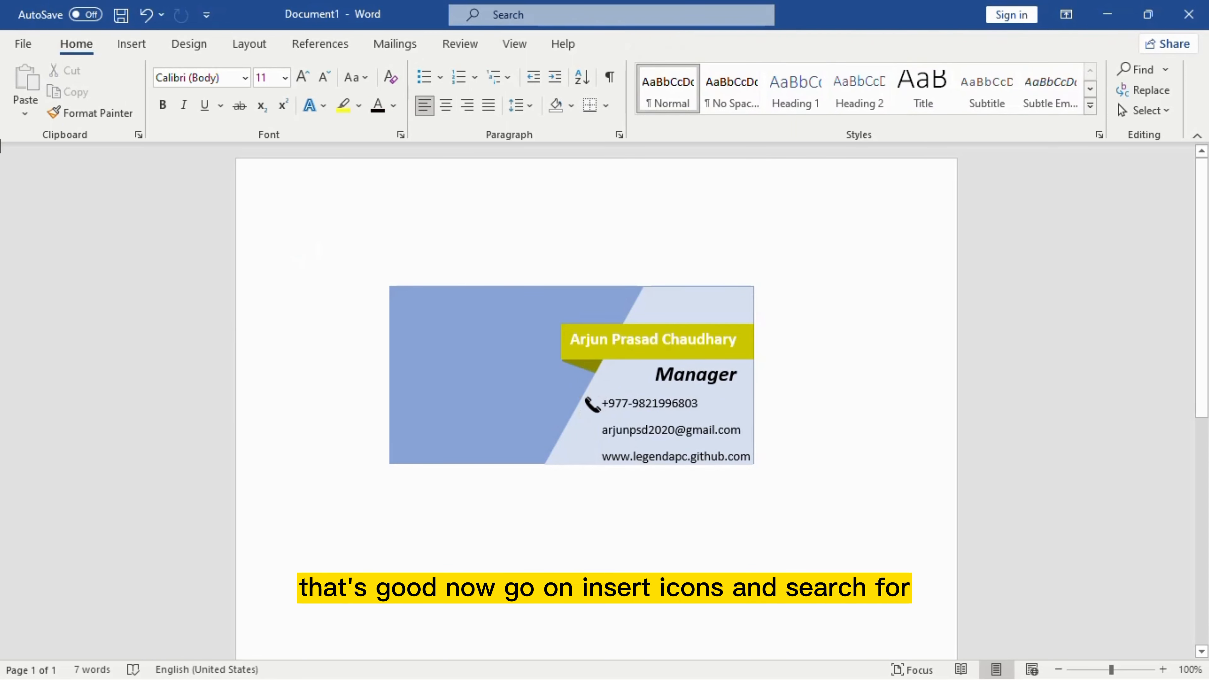
Step: Insert the plain black envelope icon from Word's stock icon library
left_click(124, 45)
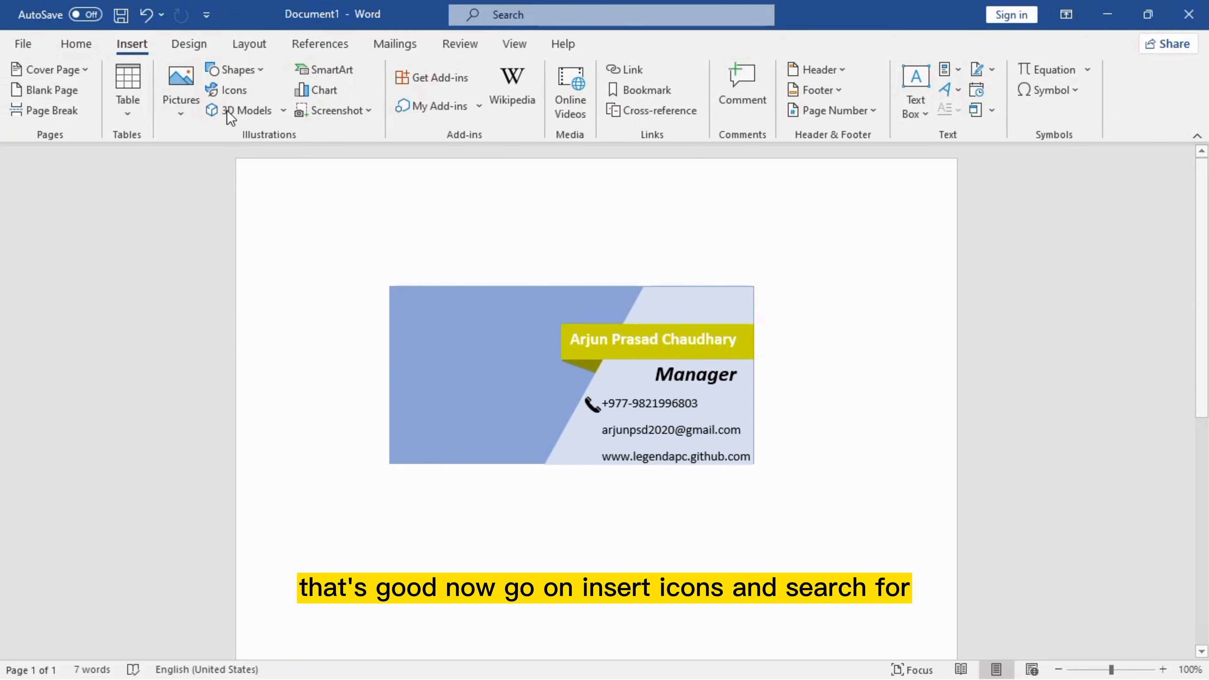
left_click(226, 89)
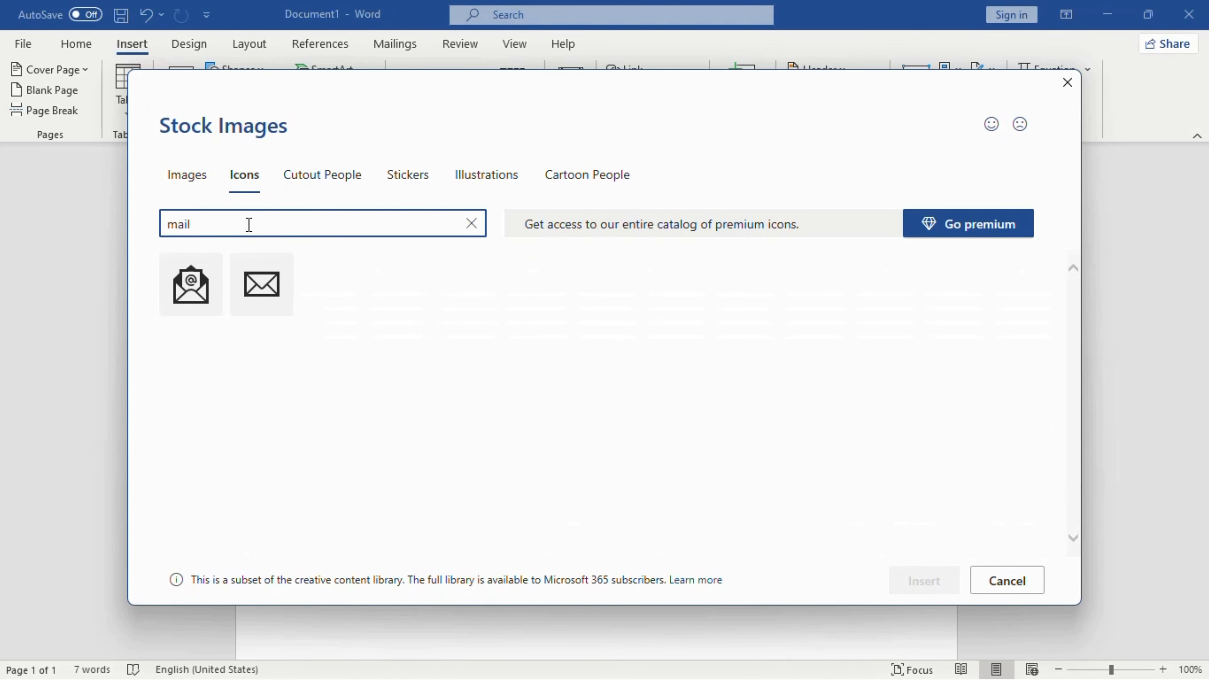
mouse_move(292, 285)
left_click(262, 305)
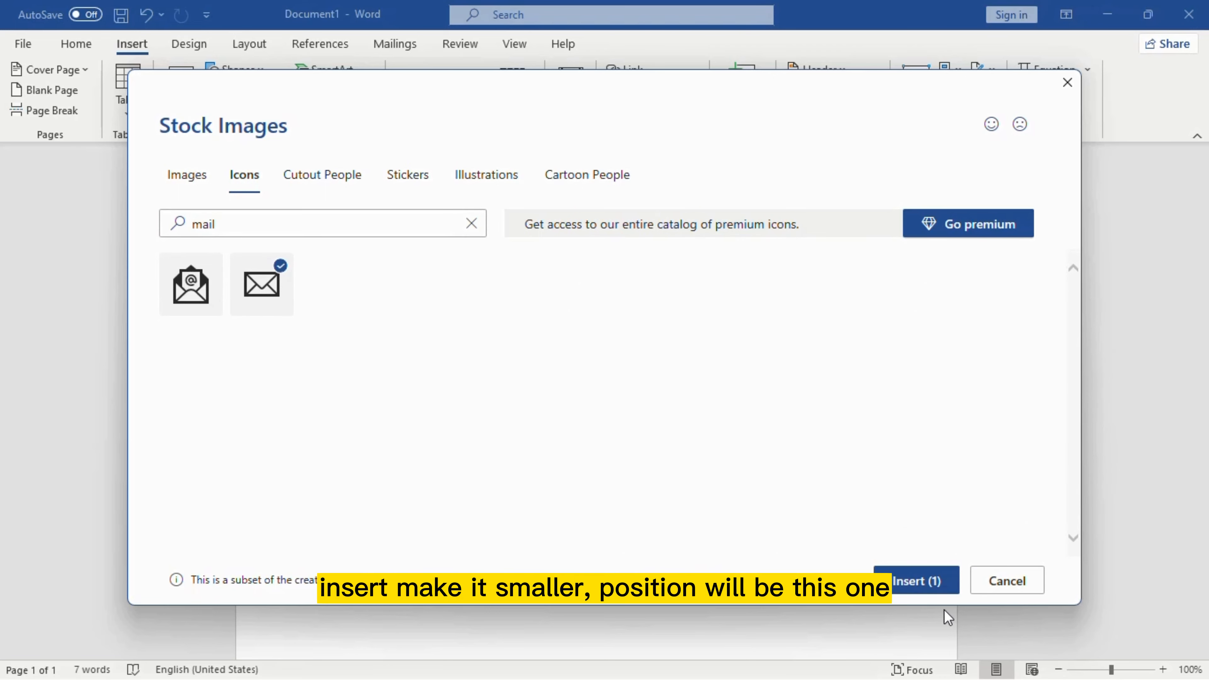
left_click(911, 580)
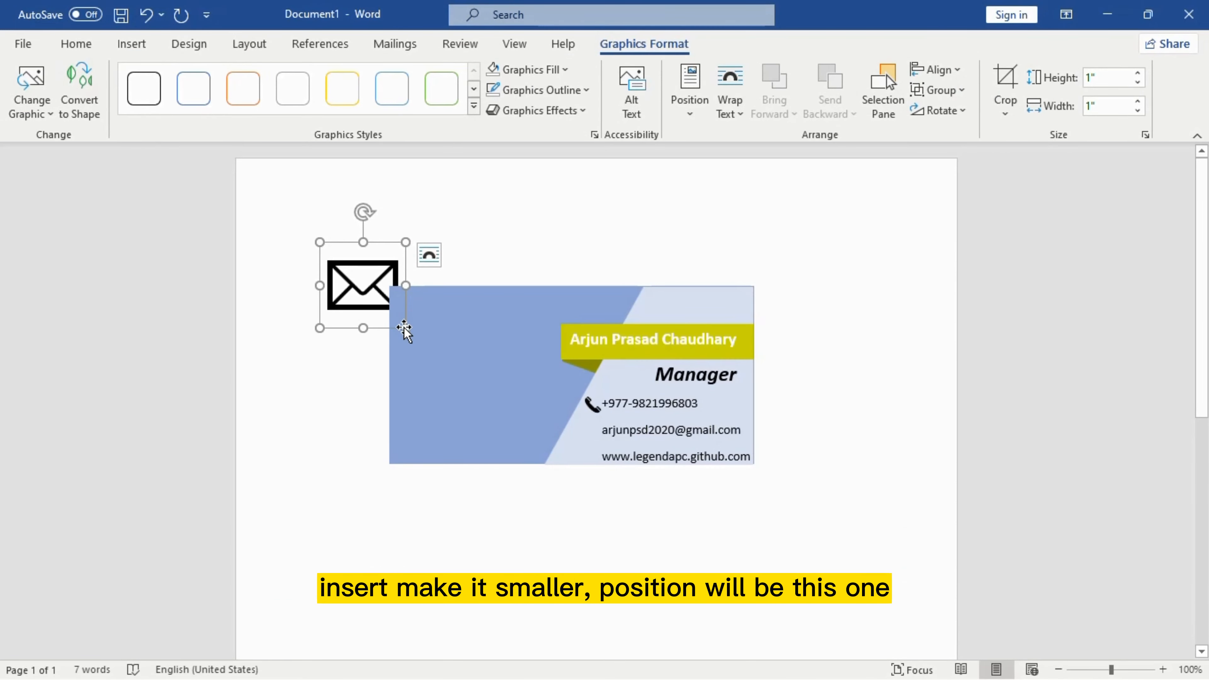
Step: Shrink the envelope icon to about 0.27 inches, float it, and place it left of the e-mail address
left_click_drag(404, 329, 364, 287)
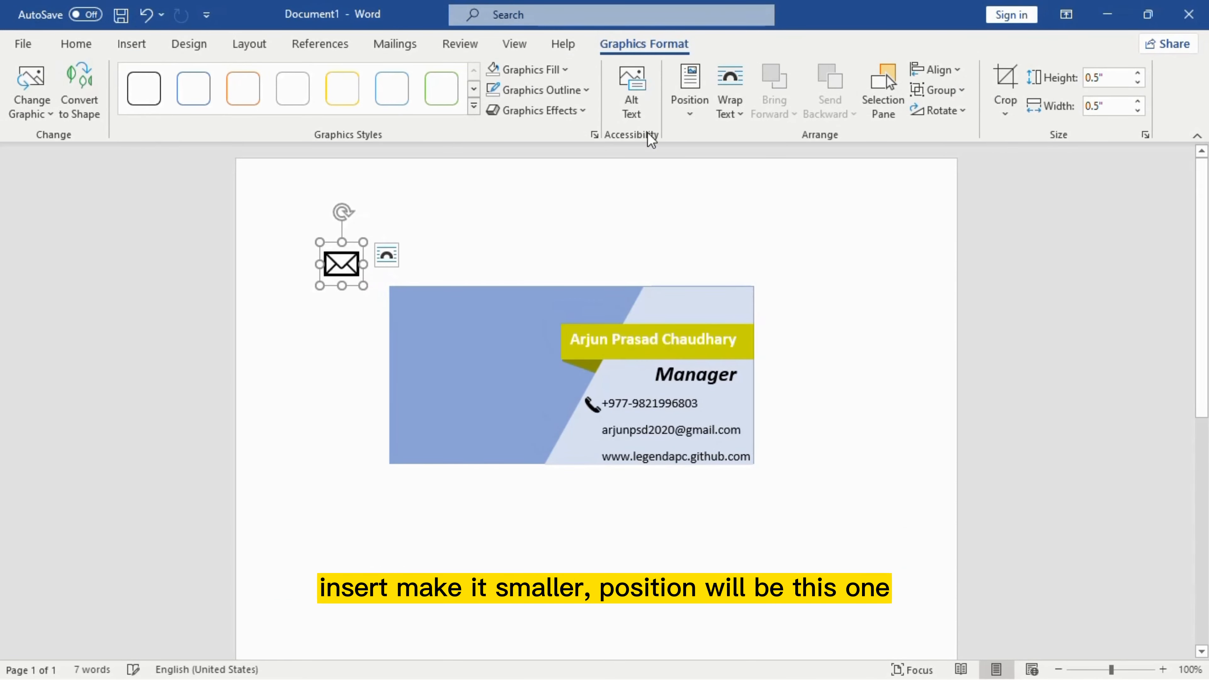
left_click(684, 125)
left_click(685, 263)
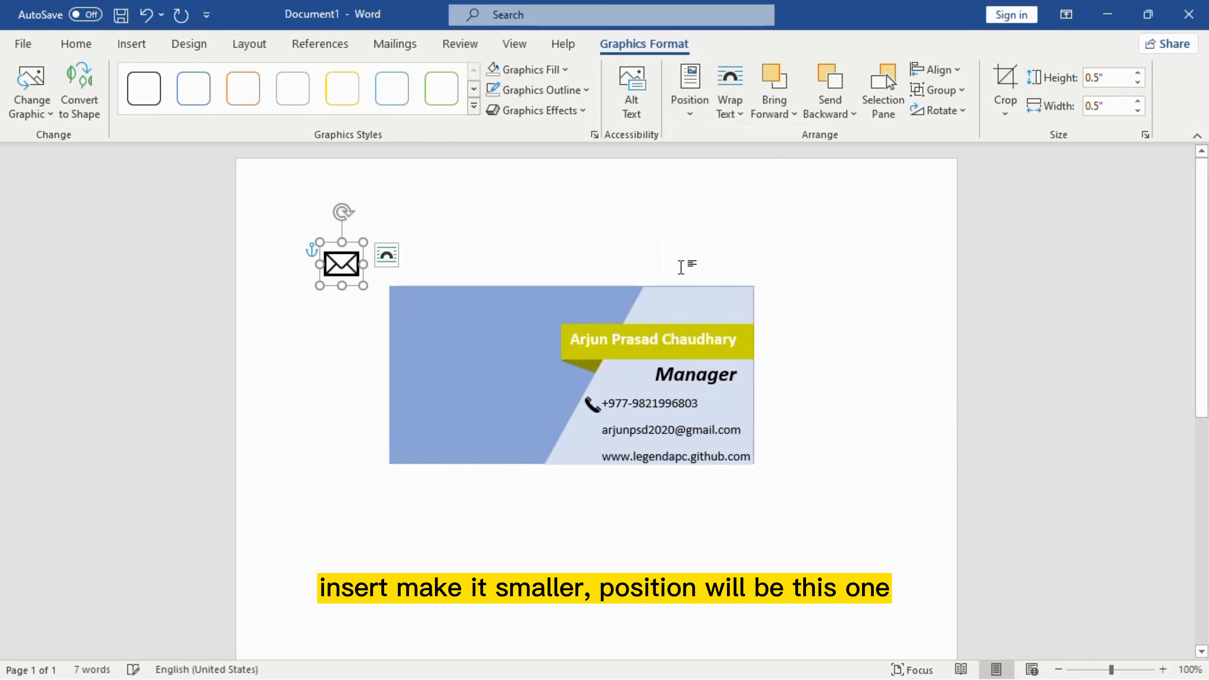
left_click_drag(353, 273, 598, 441)
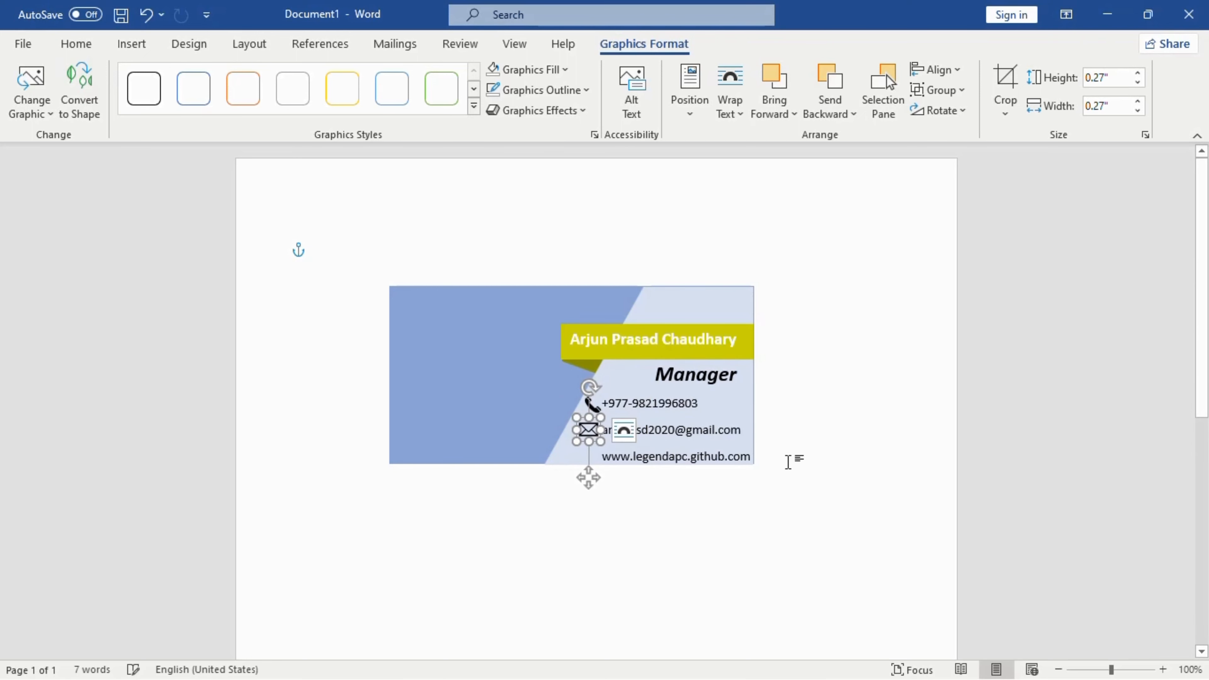
left_click(788, 462)
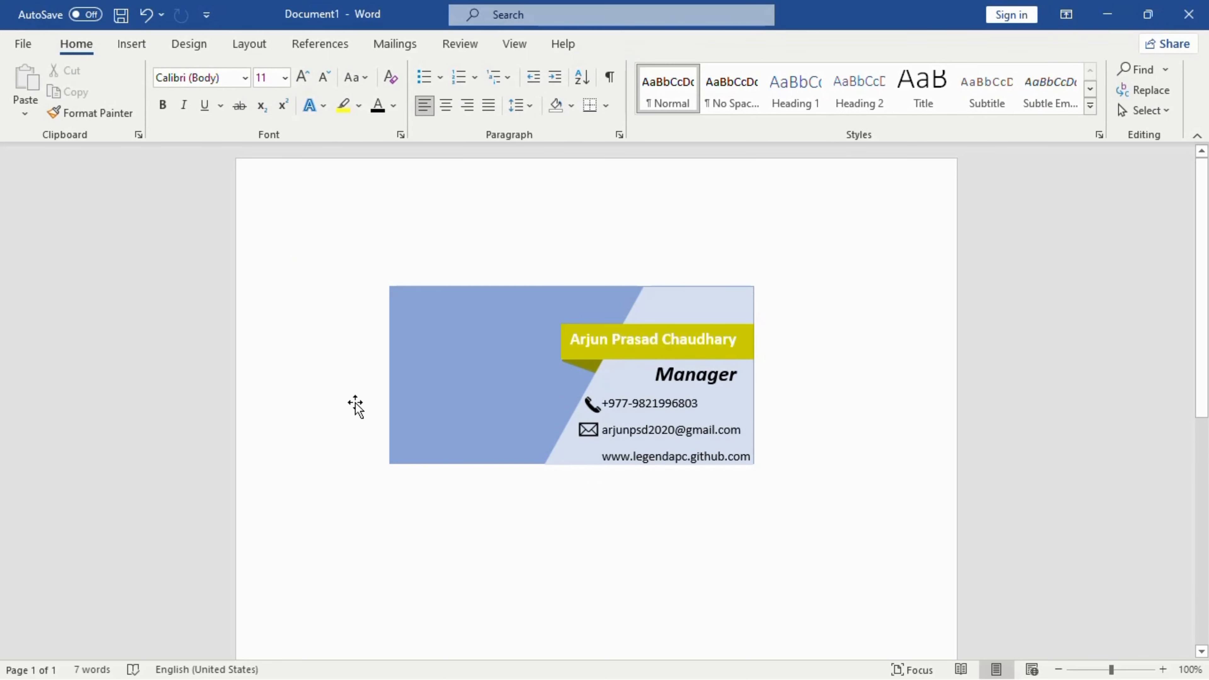
Step: Search the stock icons for 'internet' and insert the first laptop-with-globe icon
left_click(131, 46)
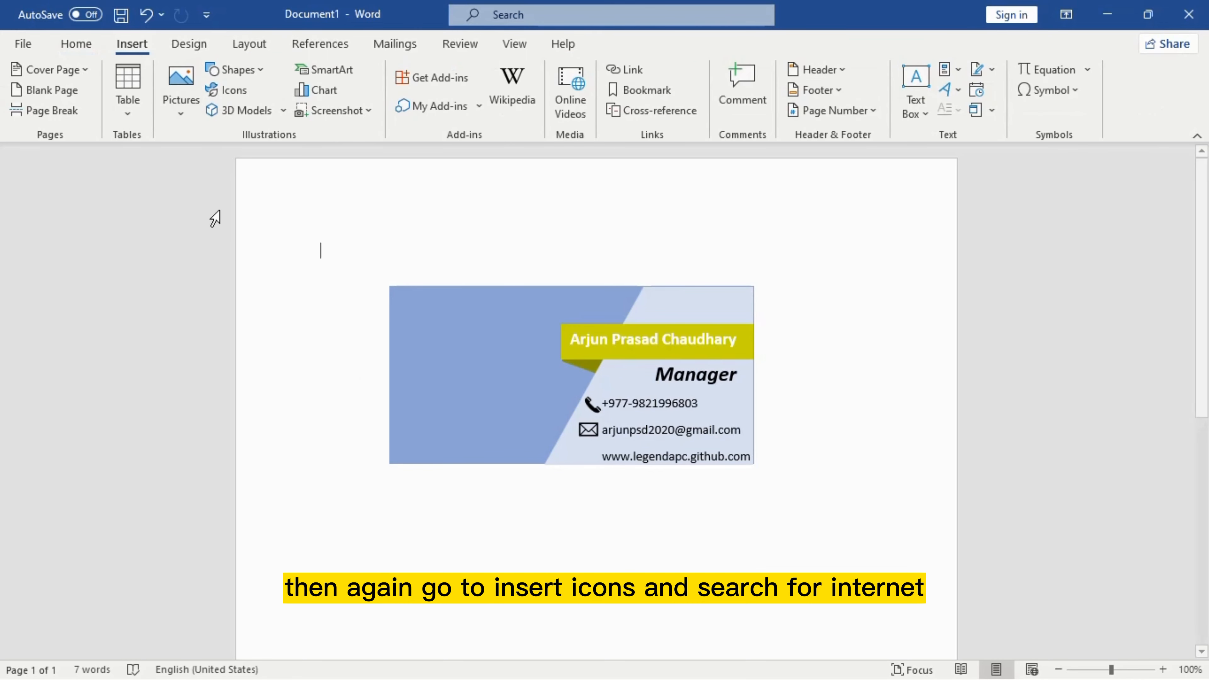
left_click(214, 89)
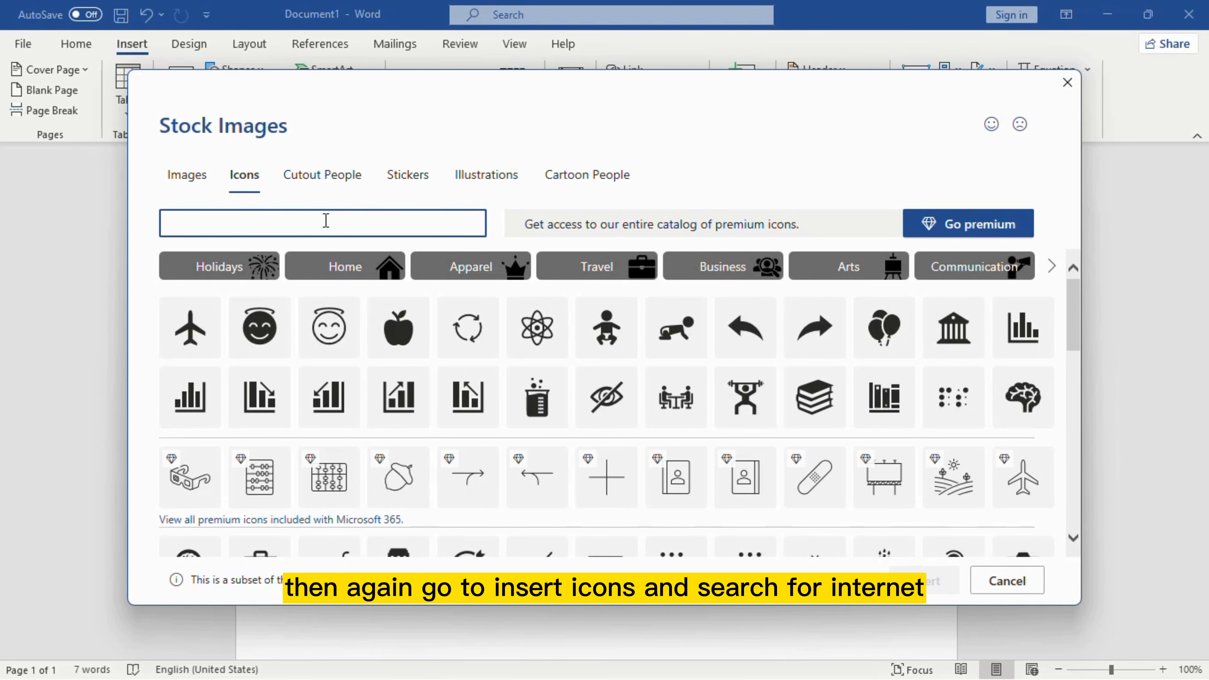
type("int")
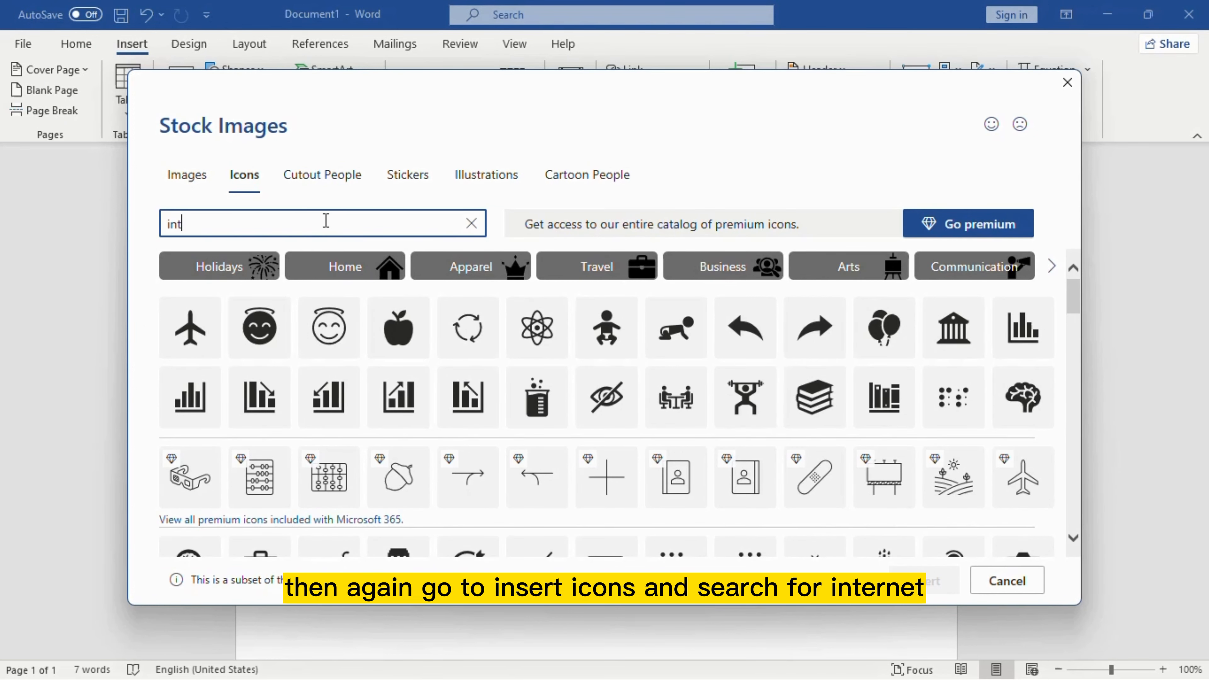
type("erne")
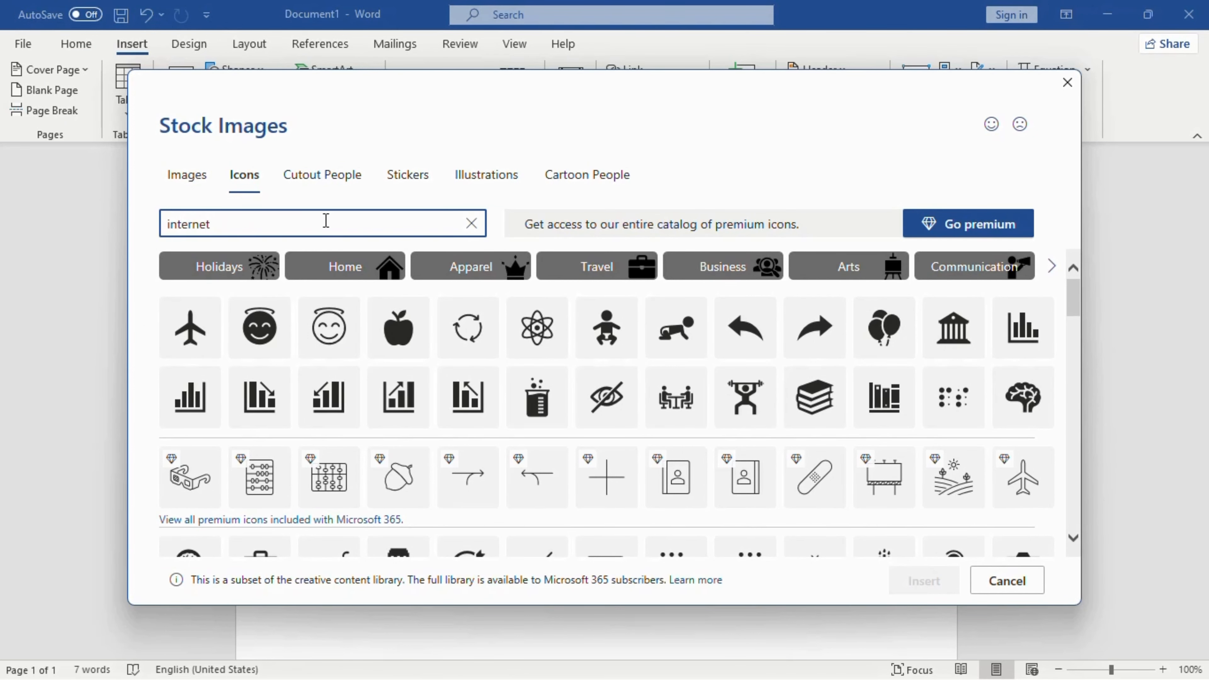
type("t")
left_click(201, 292)
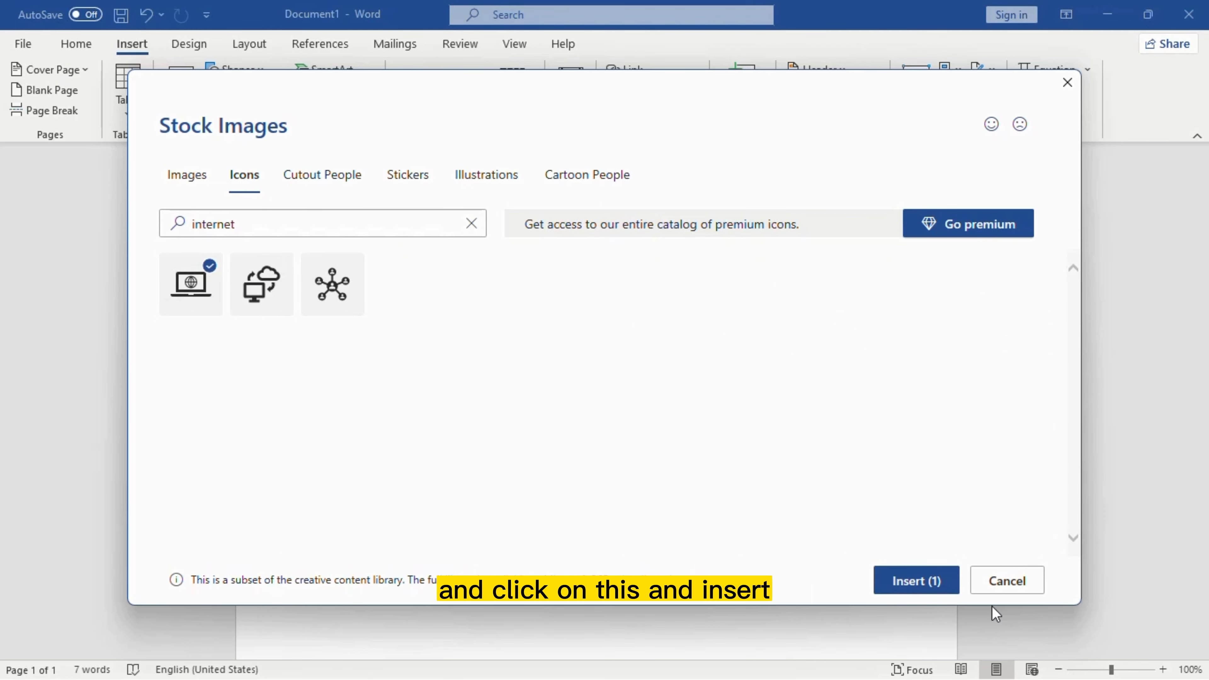
left_click(917, 586)
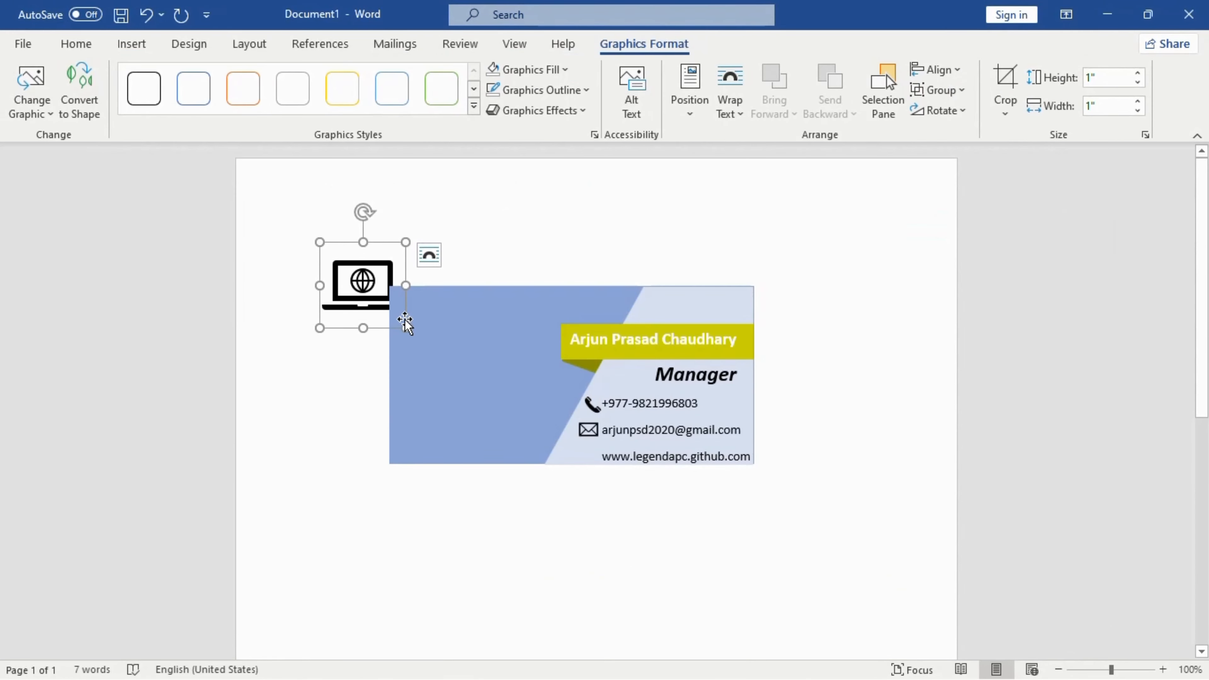
Step: Shrink the laptop-globe icon to 0.23 inches, float it beside the website line, then check placements
left_click_drag(405, 328, 357, 280)
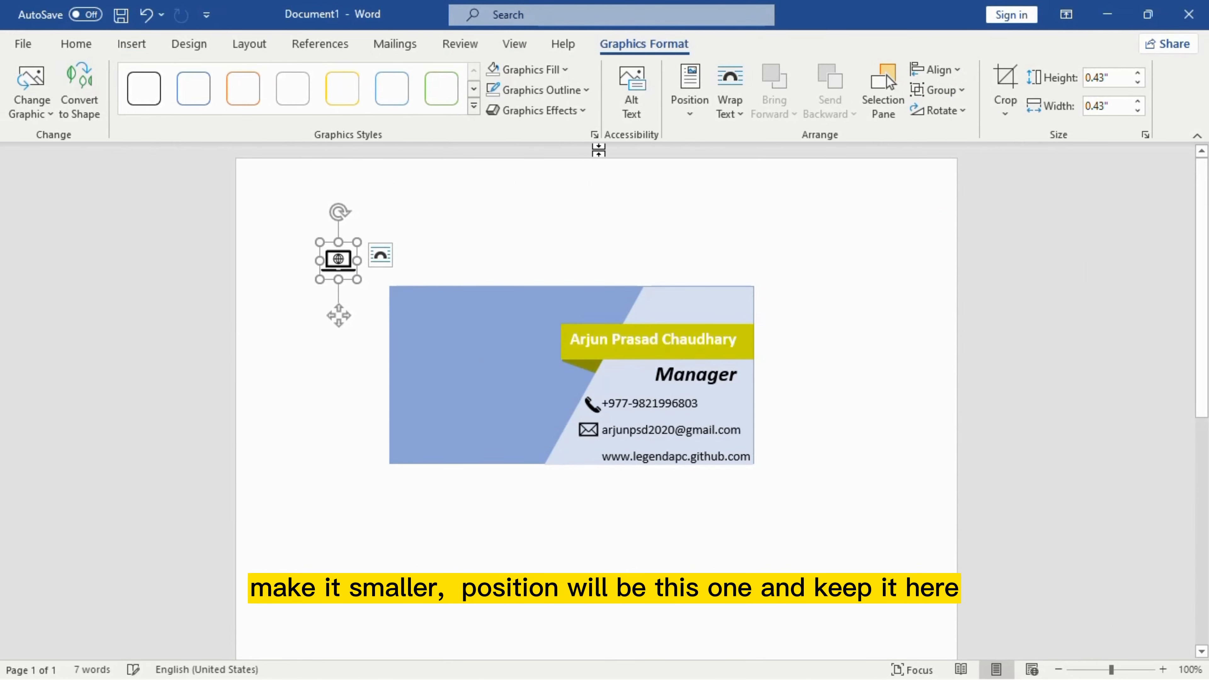
left_click(691, 105)
left_click(700, 269)
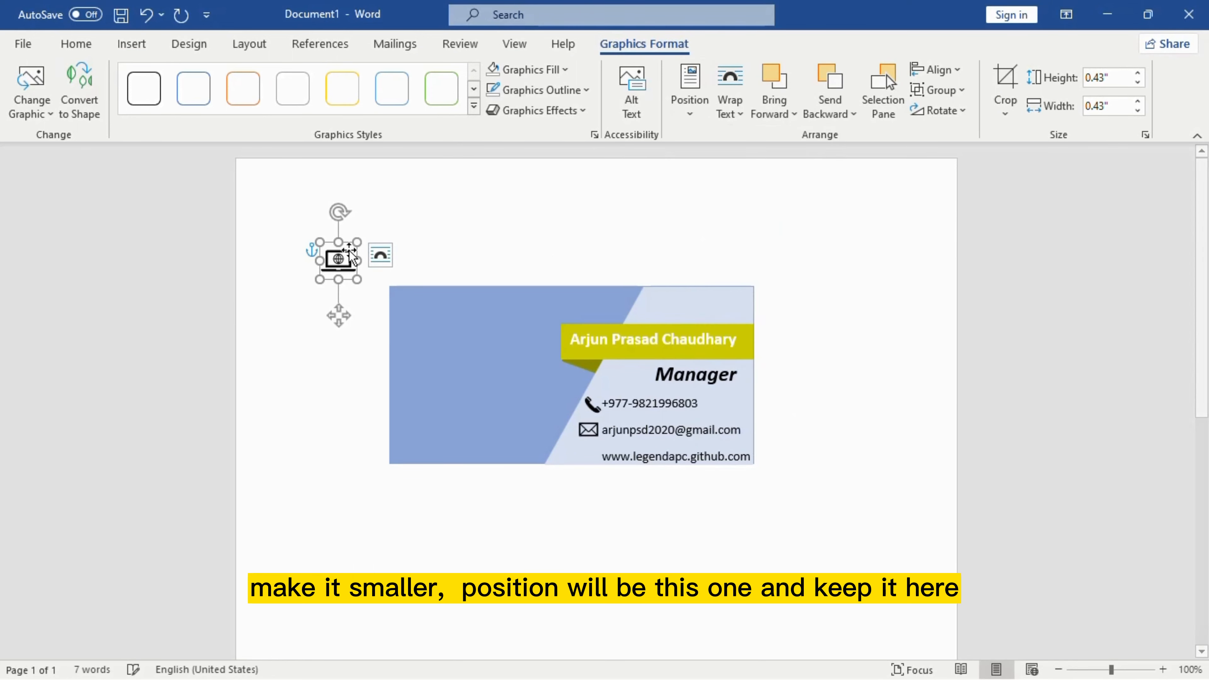
left_click_drag(350, 252, 601, 459)
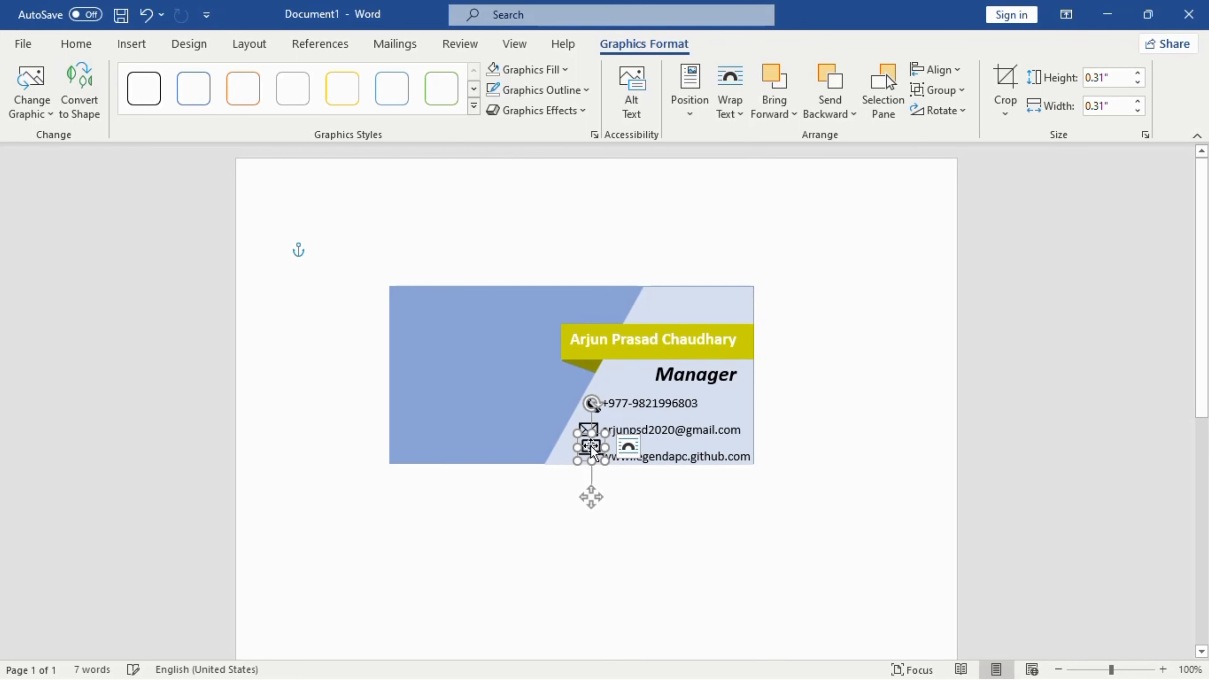
left_click(709, 374)
left_click(589, 405)
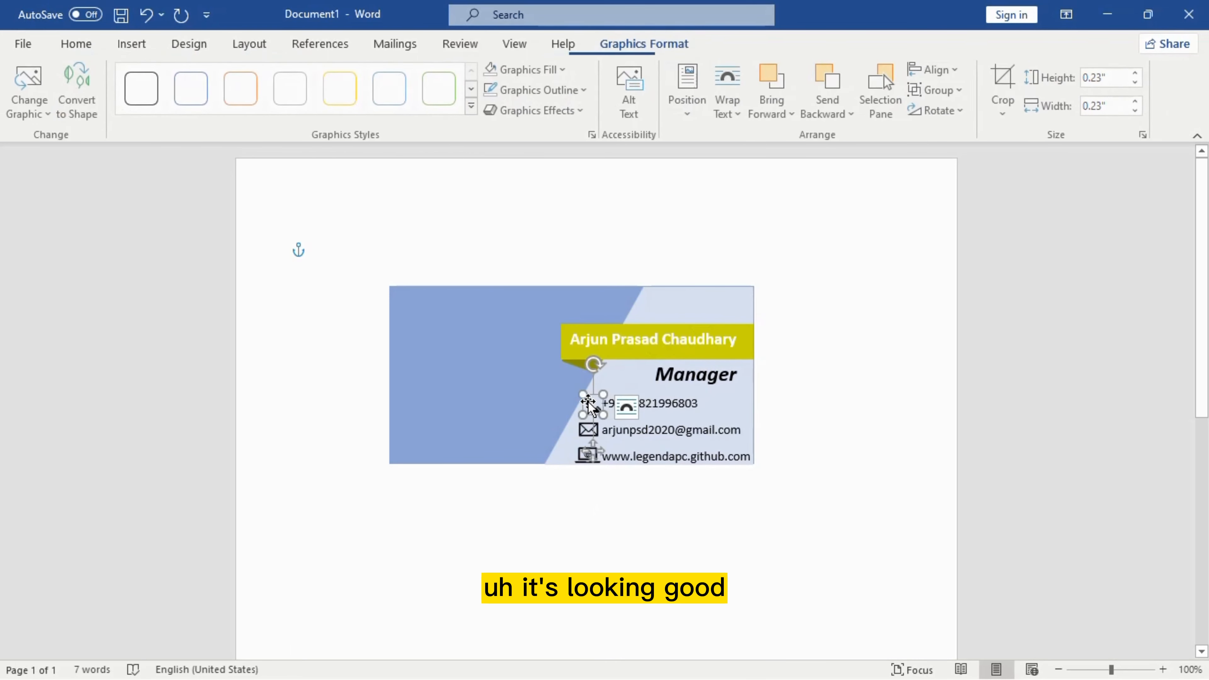
left_click(538, 369)
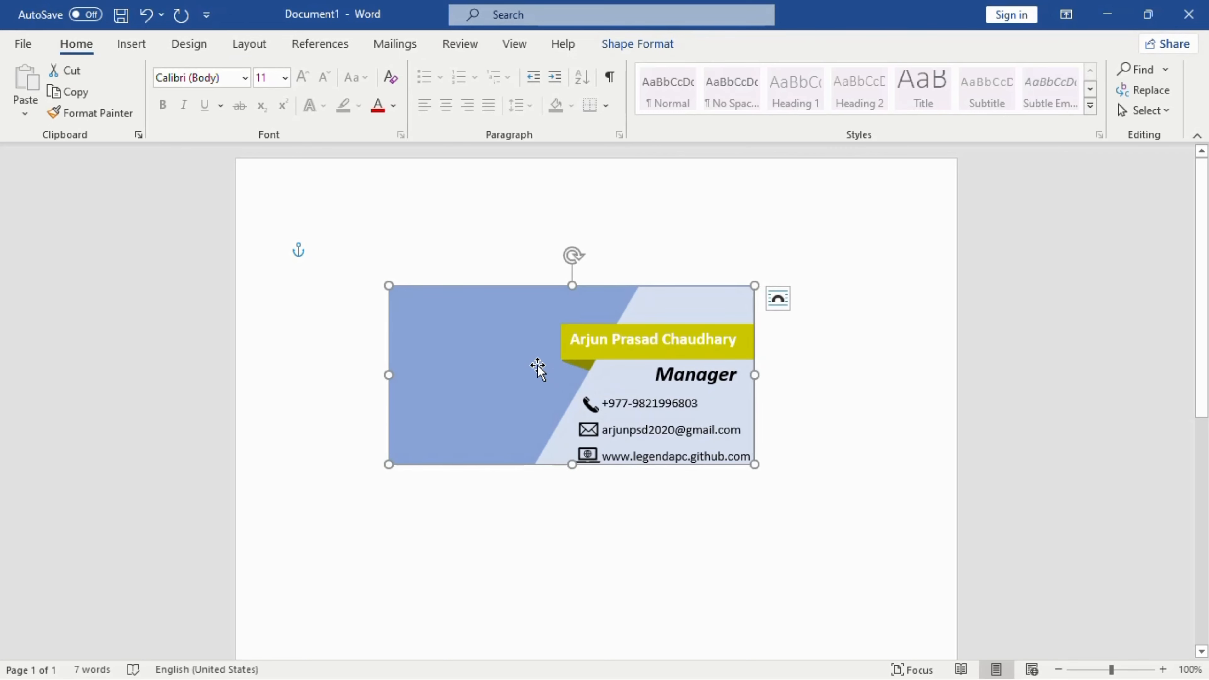
Step: Draw a rounded rectangle on the card's left blue area, sized to 0.97 × 1.08 inches
left_click(125, 45)
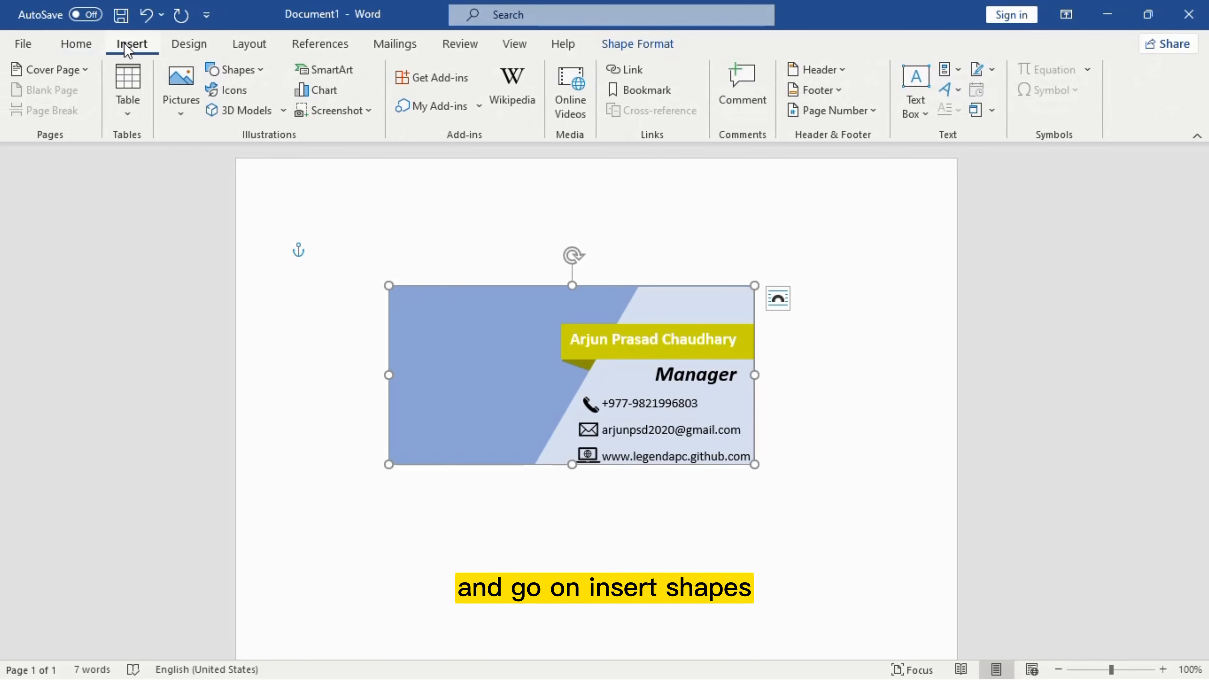
left_click(252, 72)
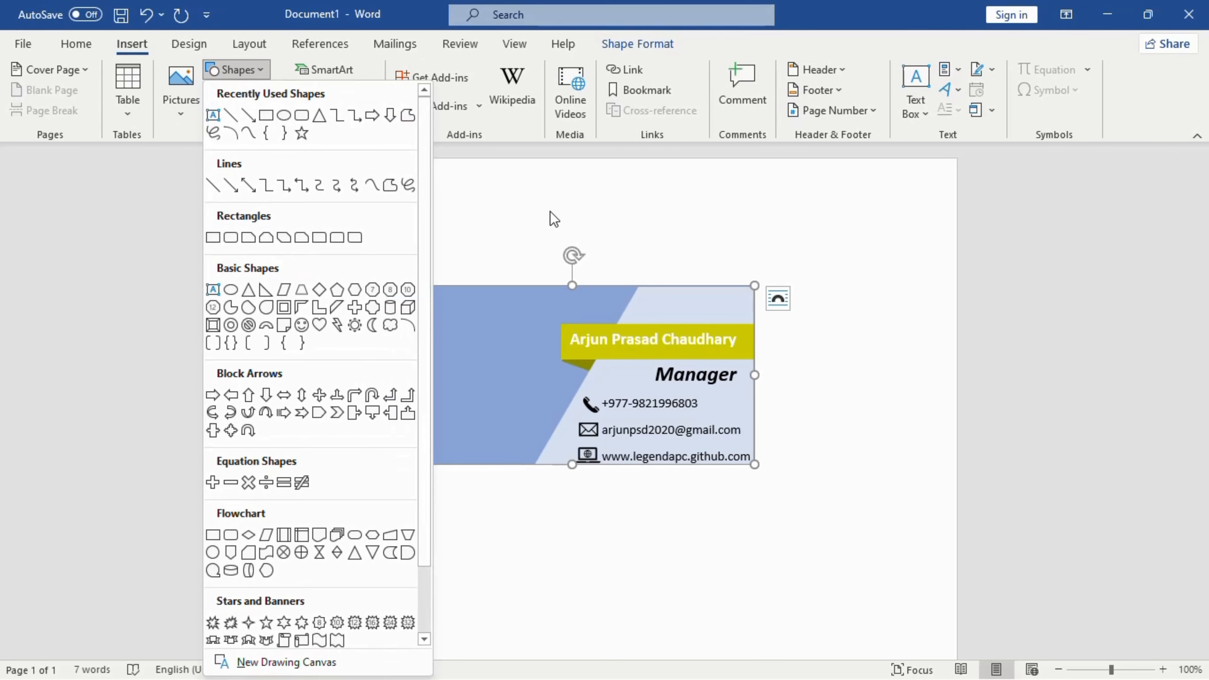
left_click(302, 116)
mouse_move(437, 336)
left_mouse_down()
mouse_move(483, 432)
mouse_move(542, 431)
left_mouse_up()
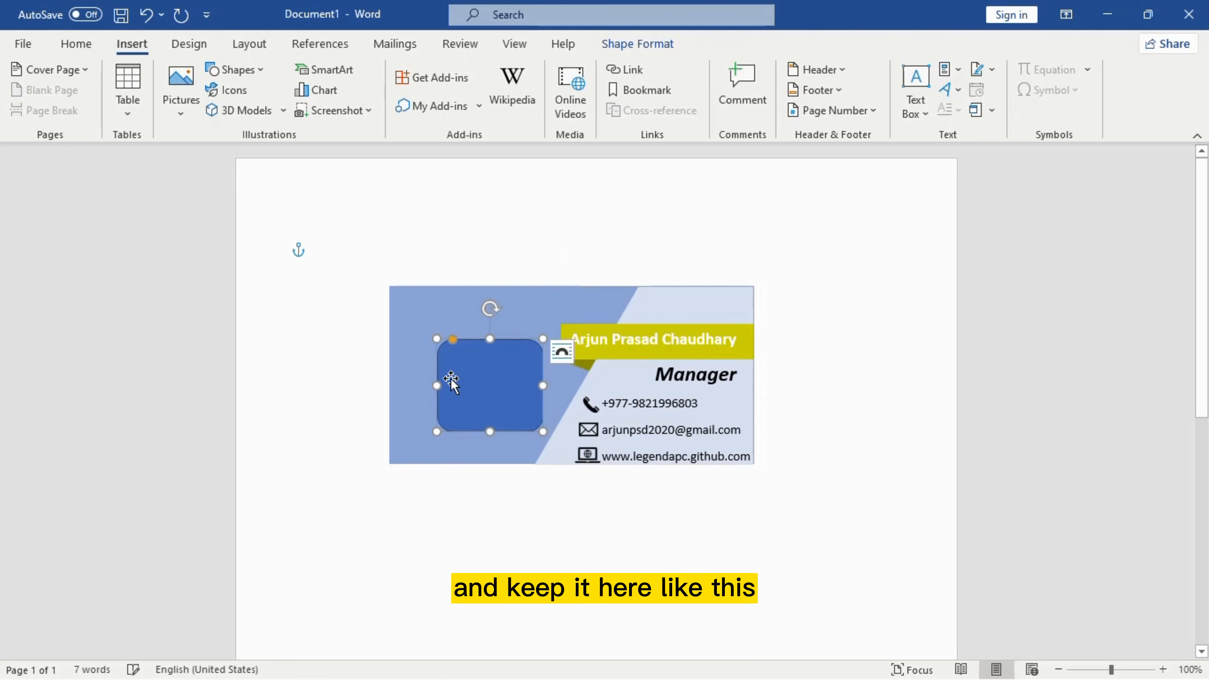
left_click_drag(496, 384, 484, 372)
left_click_drag(527, 421, 517, 410)
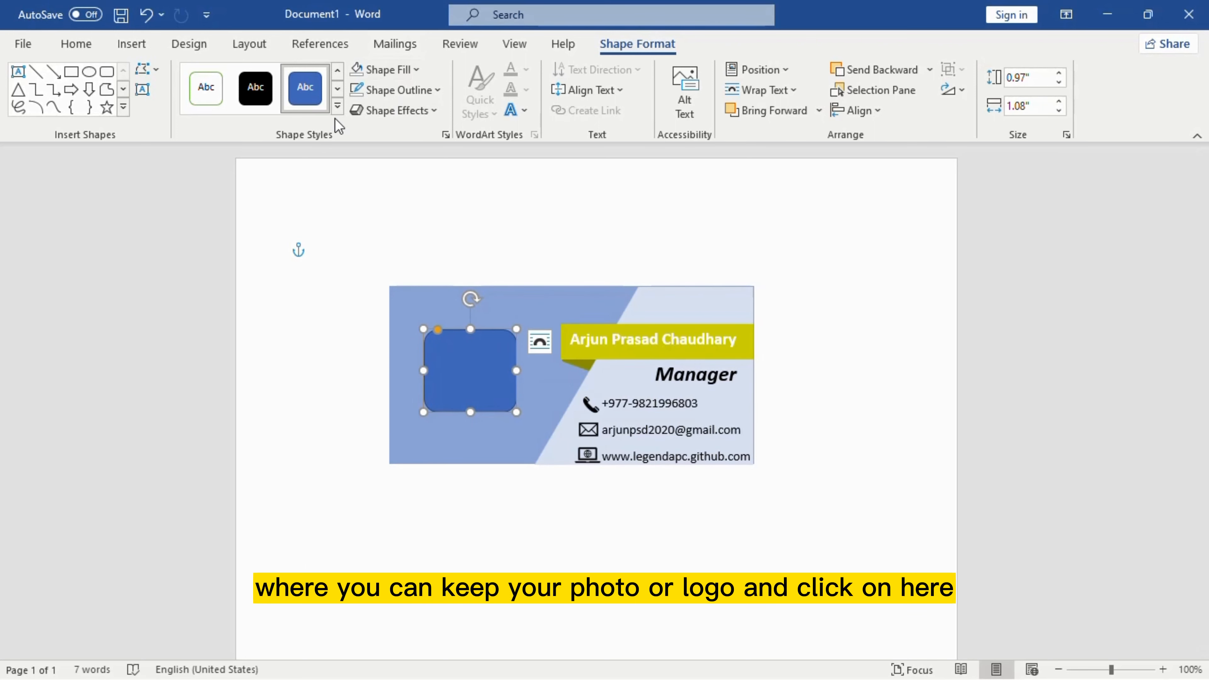
Step: Apply the glossy gold preset shape style with shadow to the rounded rectangle
left_click(337, 106)
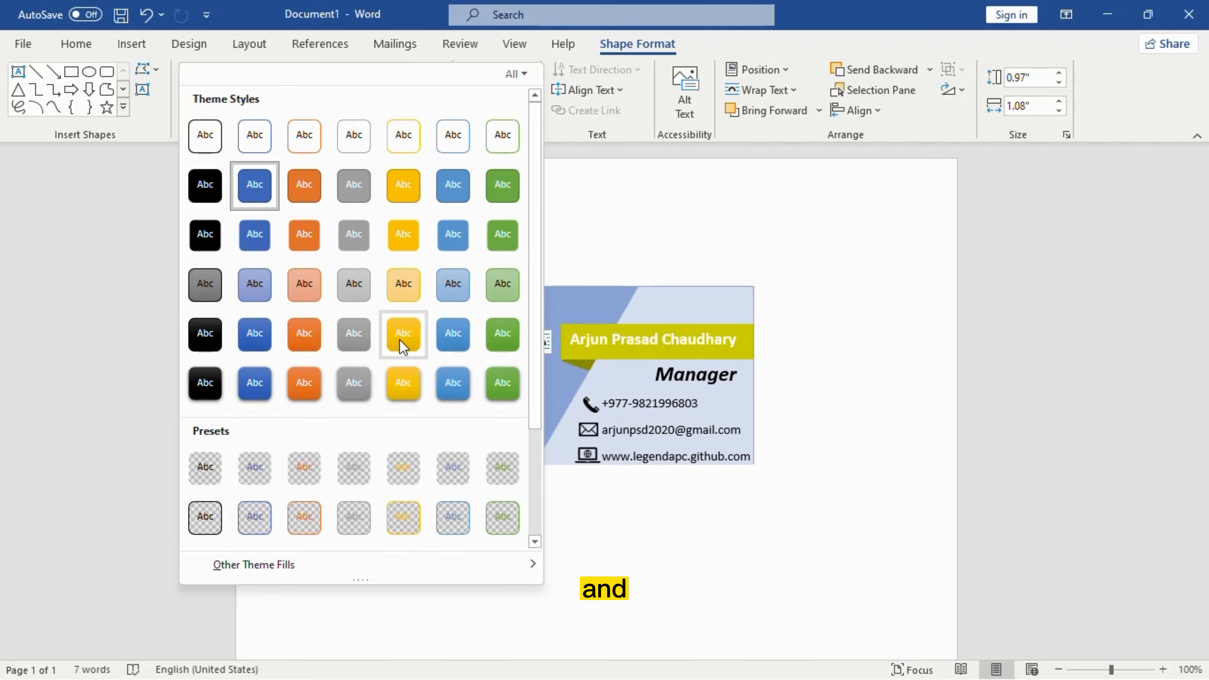
left_click(402, 384)
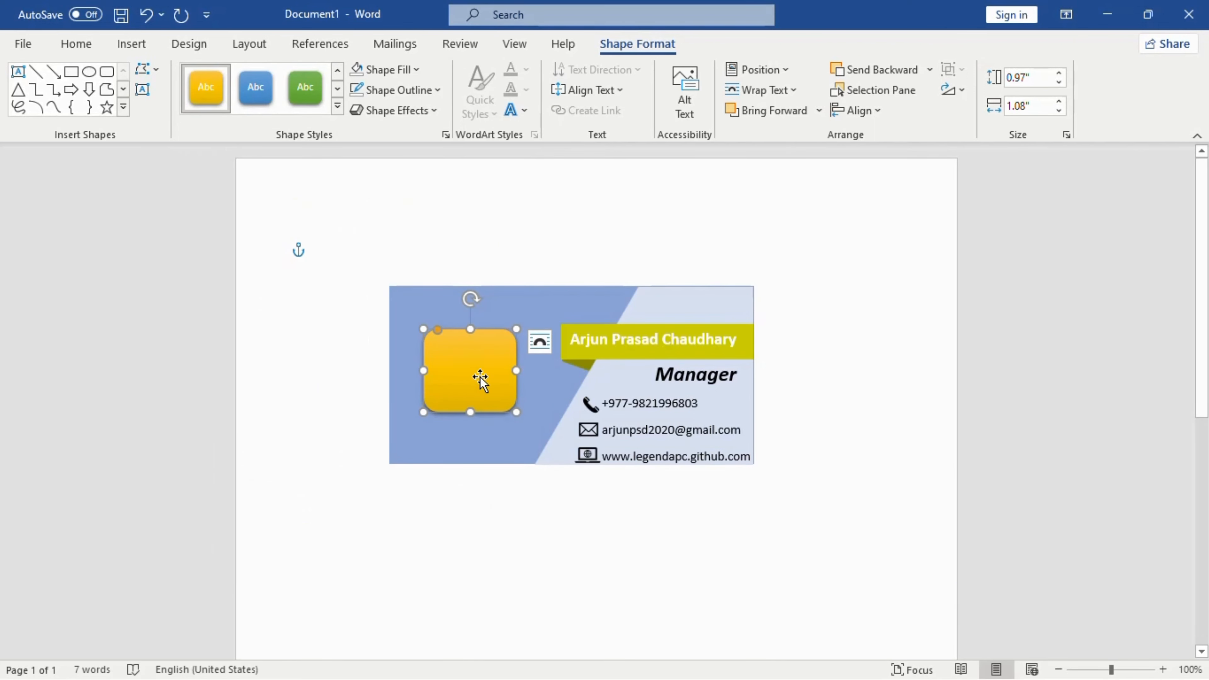
left_click(920, 410)
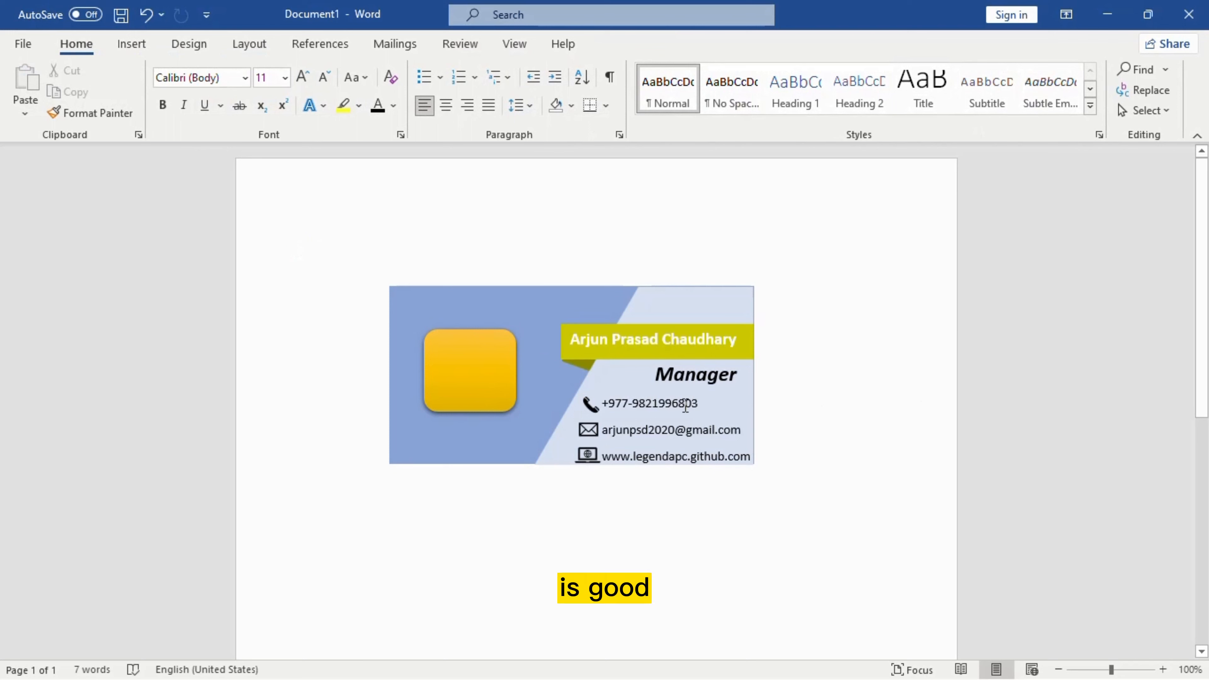